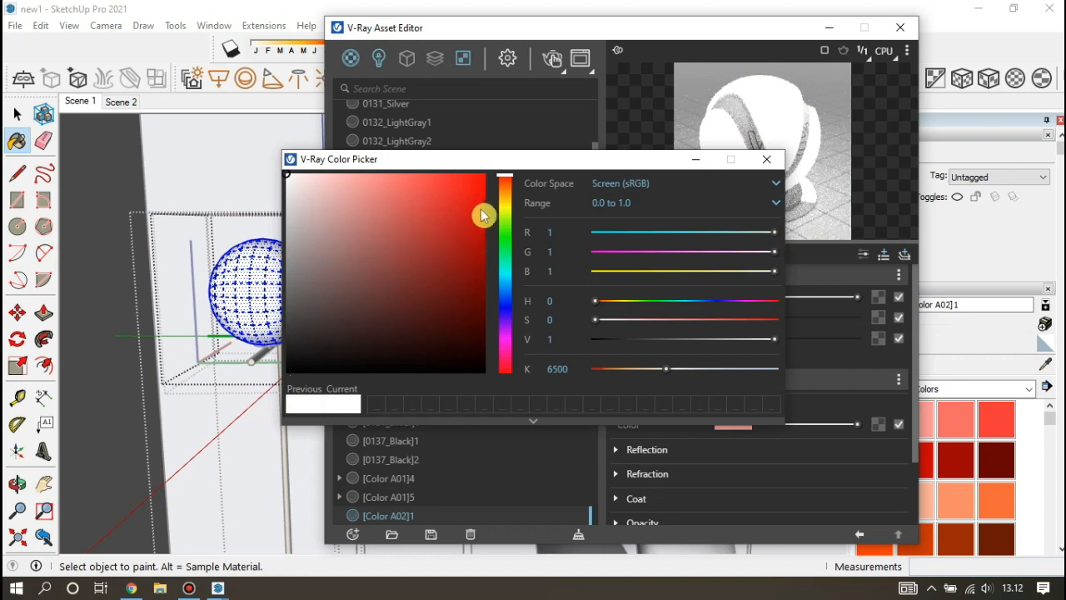
# Set the emissive color of the floor lamp globe's material to orange, RGB 0.905, 0.664, 0.279
pyautogui.click(500, 203)
pyautogui.moveTo(505, 206)
pyautogui.mouseDown()
pyautogui.moveTo(442, 202)
pyautogui.moveTo(435, 190)
pyautogui.moveTo(446, 219)
pyautogui.moveTo(444, 203)
pyautogui.moveTo(414, 208)
pyautogui.mouseUp()
pyautogui.click(504, 194)
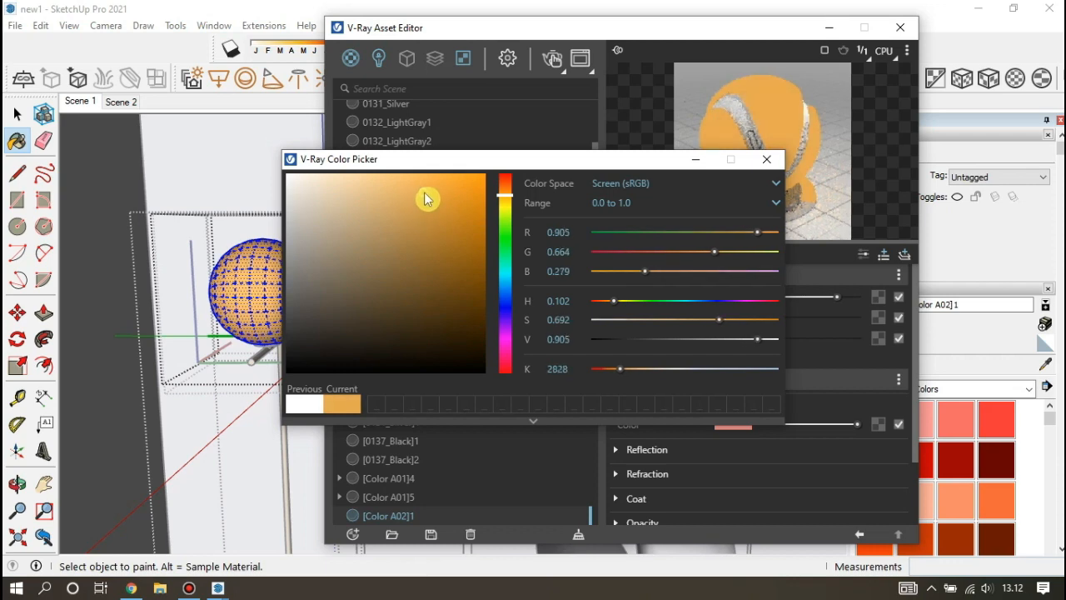
pyautogui.click(767, 161)
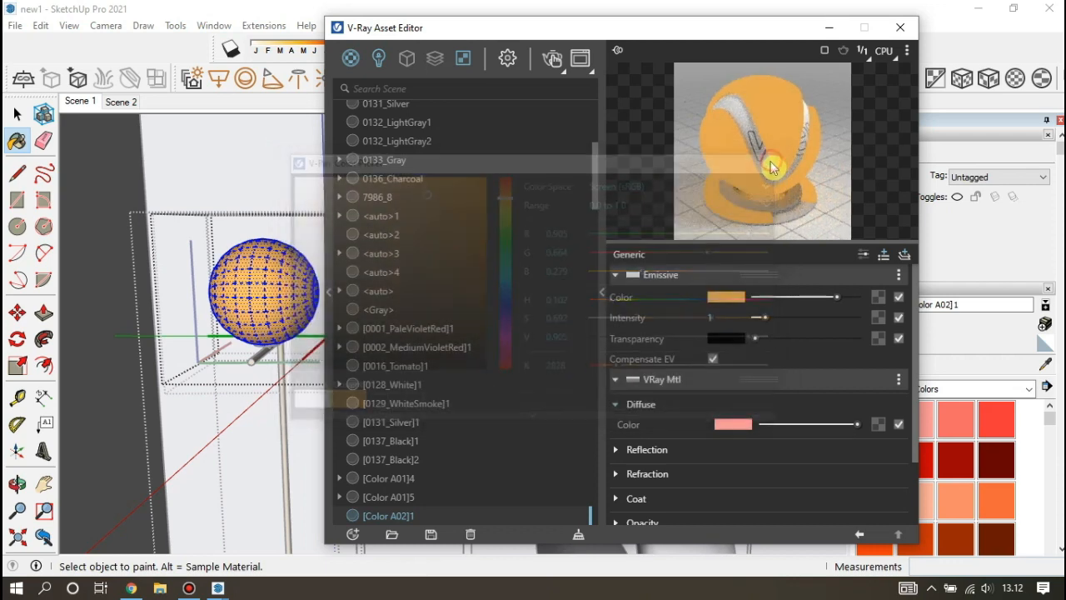
# Set the globe material's emissive intensity to 3, close the asset editor and return to the Scene 1 view
pyautogui.click(765, 318)
pyautogui.moveTo(796, 327); pyautogui.dragTo(786, 314)
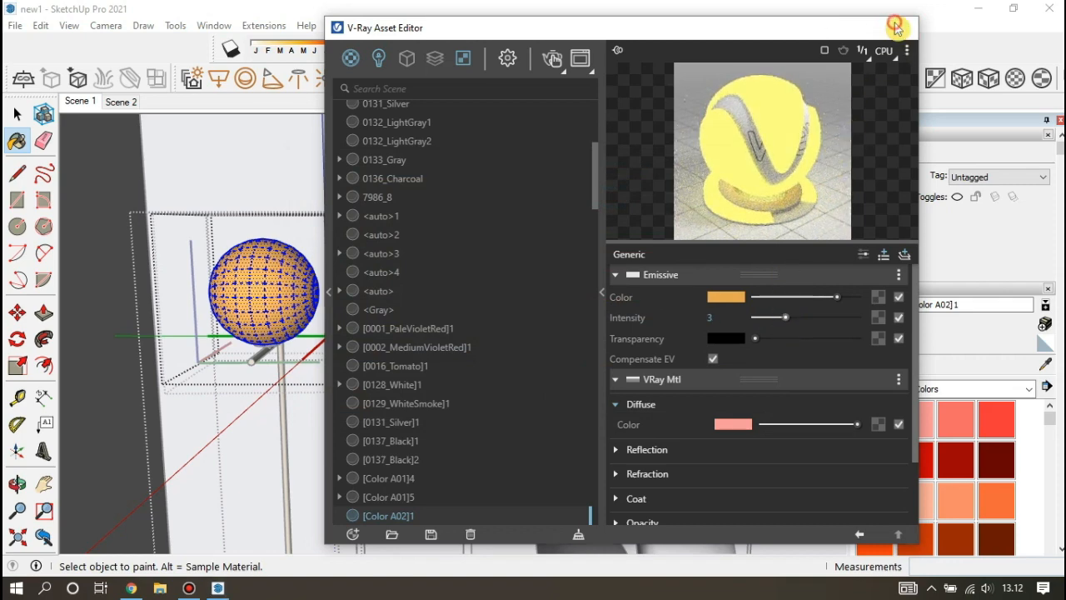
pyautogui.click(897, 28)
pyautogui.click(25, 117)
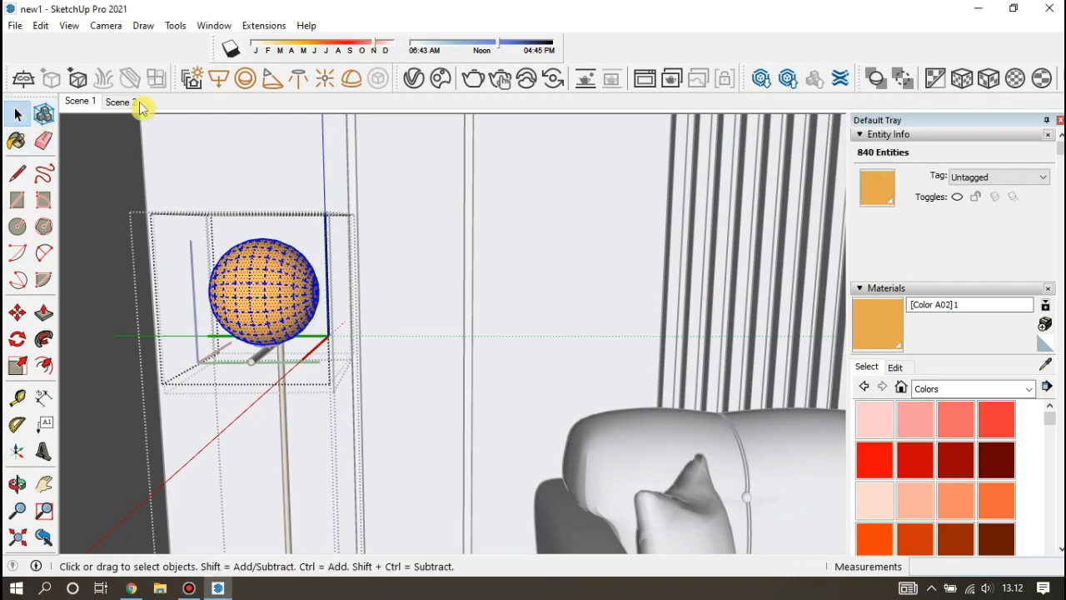
pyautogui.click(86, 104)
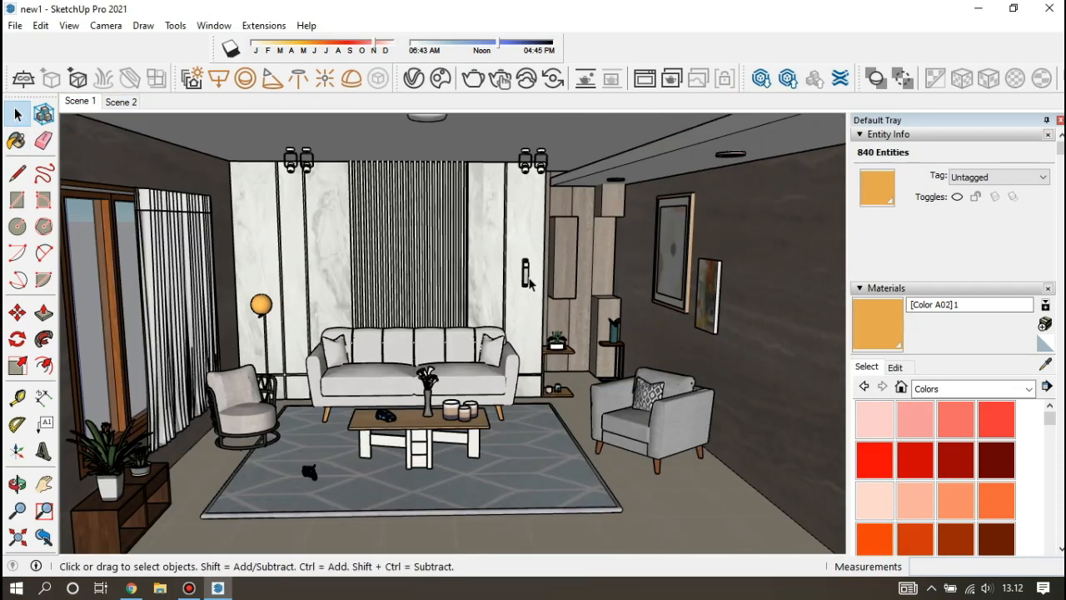
pyautogui.scroll(10, 527, 282)
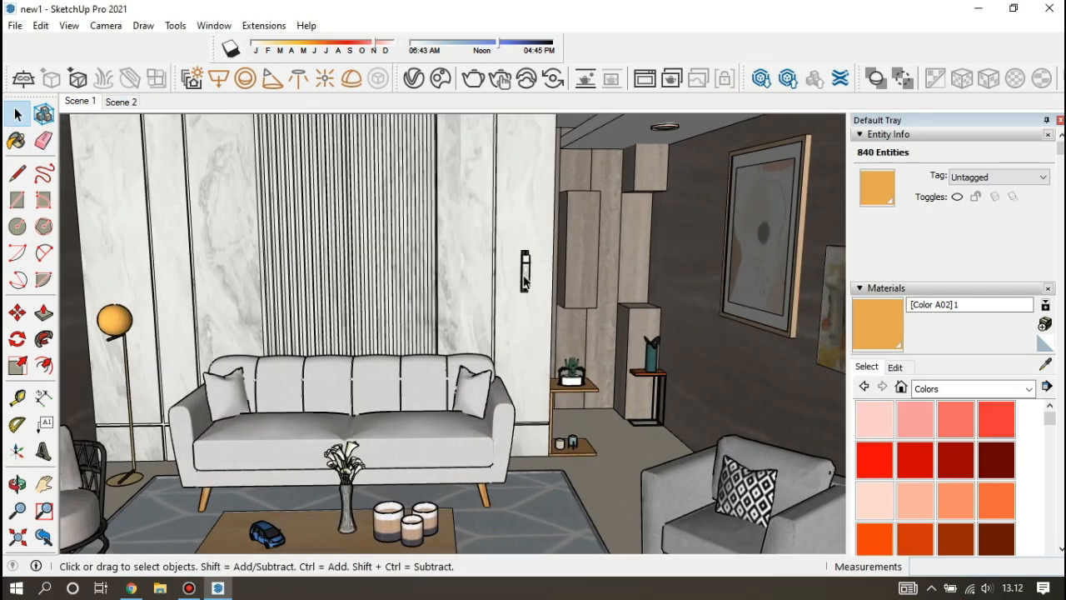
pyautogui.doubleClick(529, 279)
pyautogui.tripleClick(530, 281)
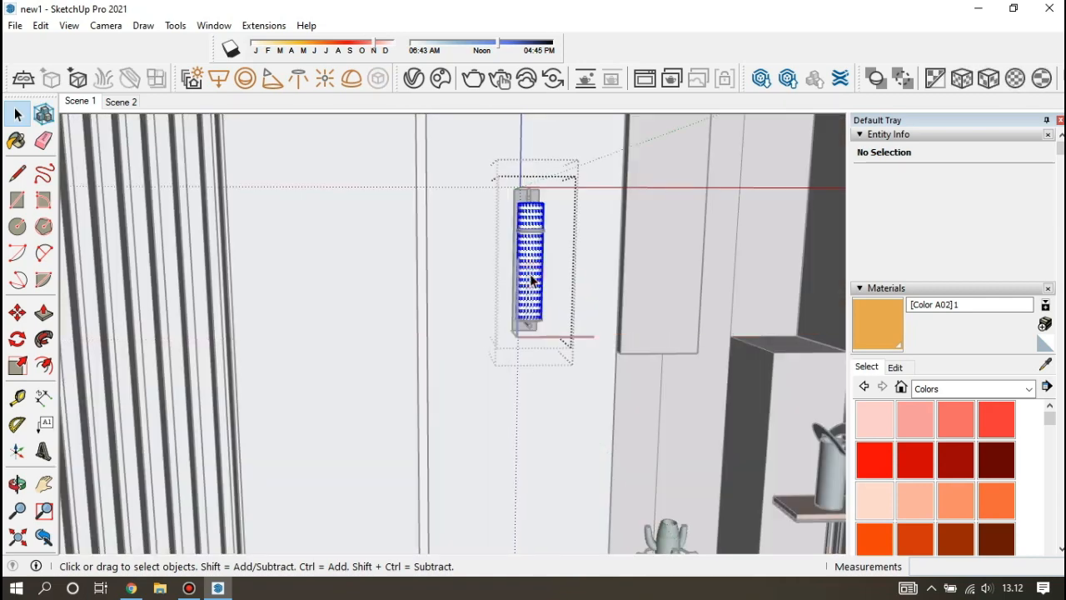
pyautogui.press('b')
pyautogui.scroll(-5, 562, 304)
pyautogui.scroll(-3, 561, 305)
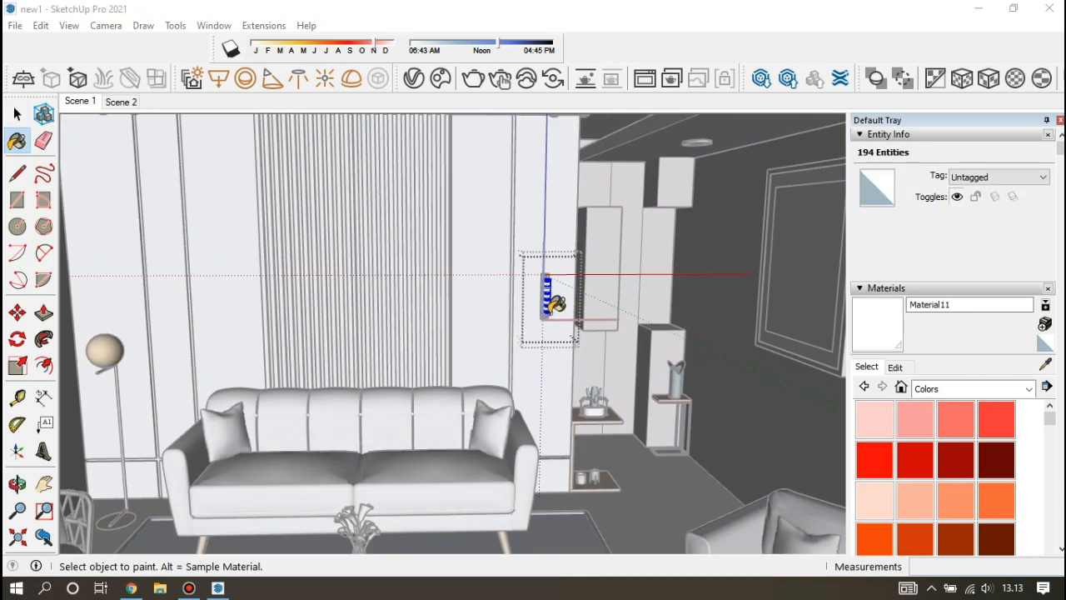
# Open the floor lamp down to its globe and sample the globe's orange material
pyautogui.click(17, 114)
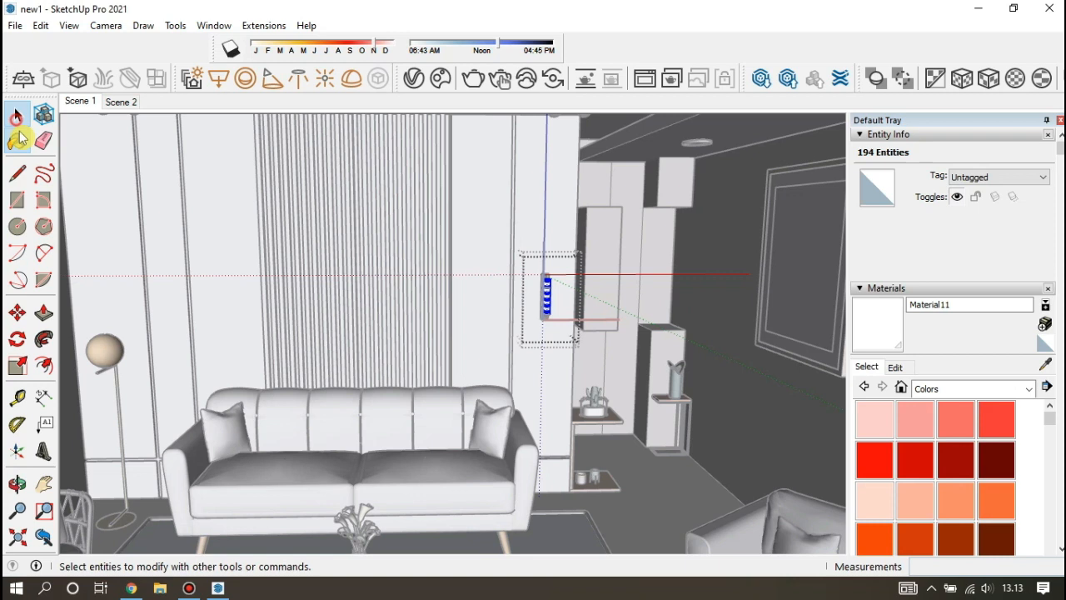
pyautogui.doubleClick(110, 354)
pyautogui.doubleClick(109, 354)
pyautogui.doubleClick(107, 353)
pyautogui.click(107, 353)
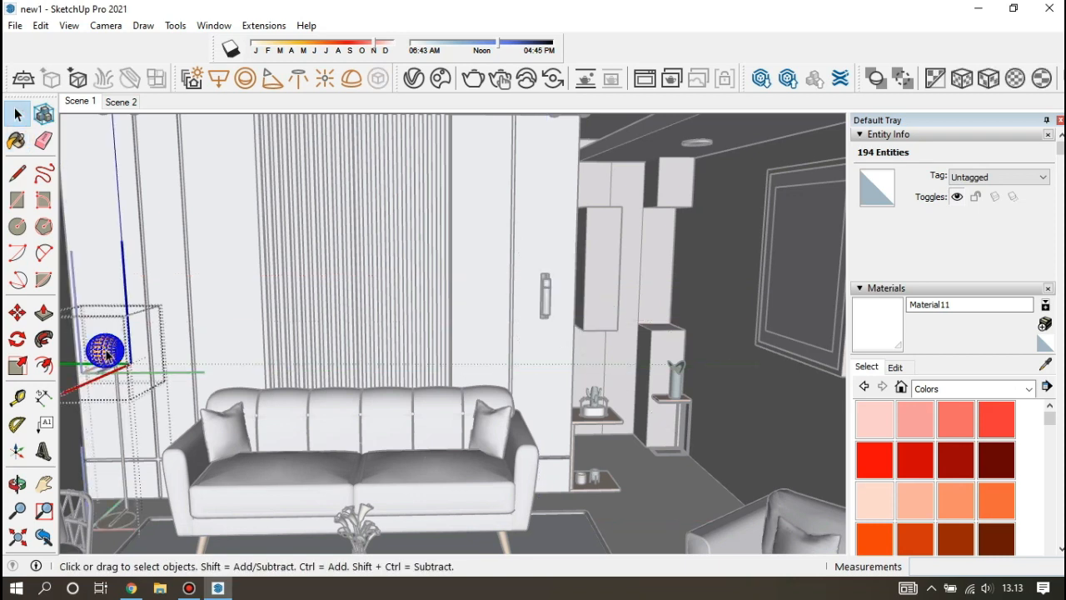
pyautogui.click(1045, 366)
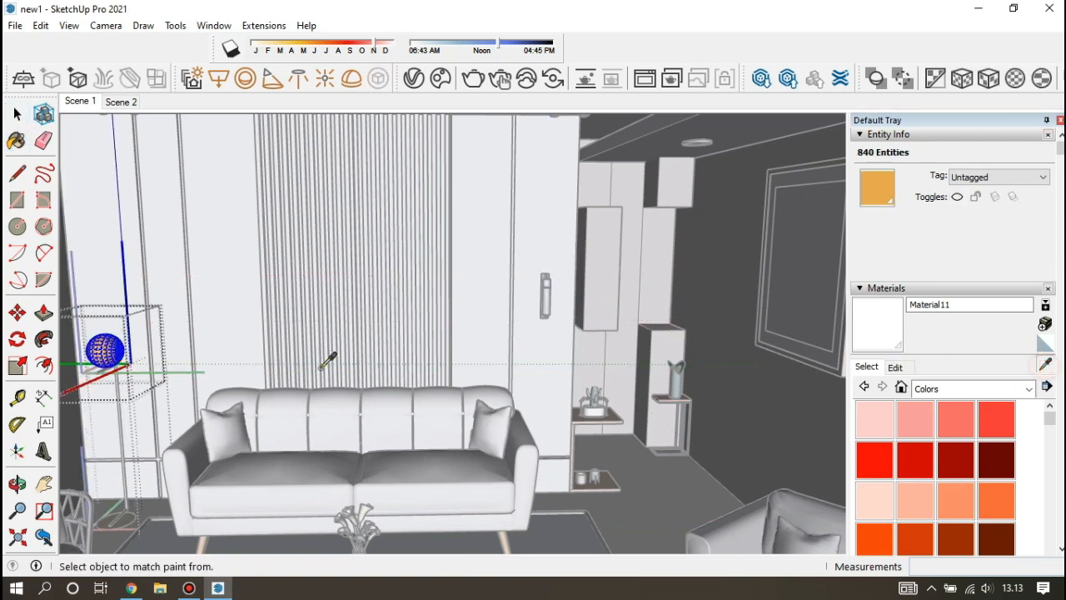
pyautogui.click(118, 347)
# Copy the emissive color of the sampled [Color A02]1 material in the V-Ray Asset Editor, then close the editor
pyautogui.click(416, 81)
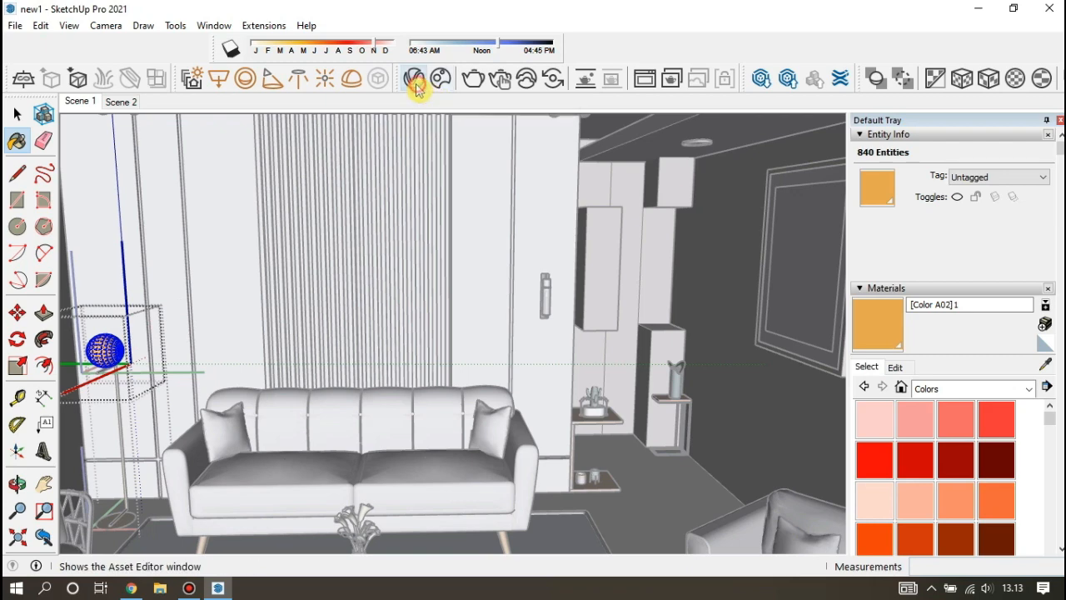
pyautogui.rightClick(710, 298)
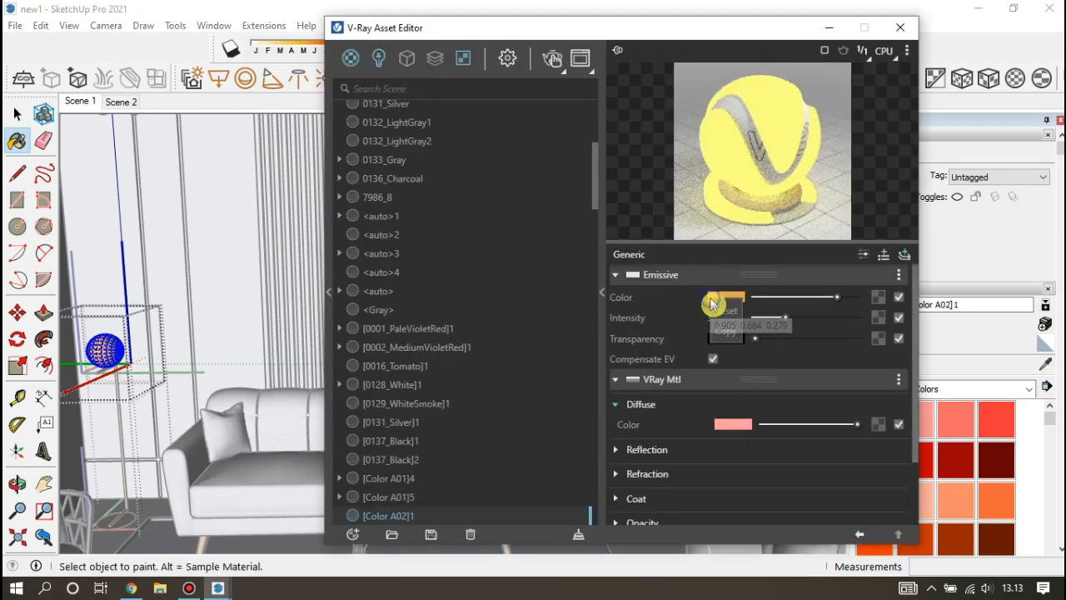
pyautogui.click(722, 333)
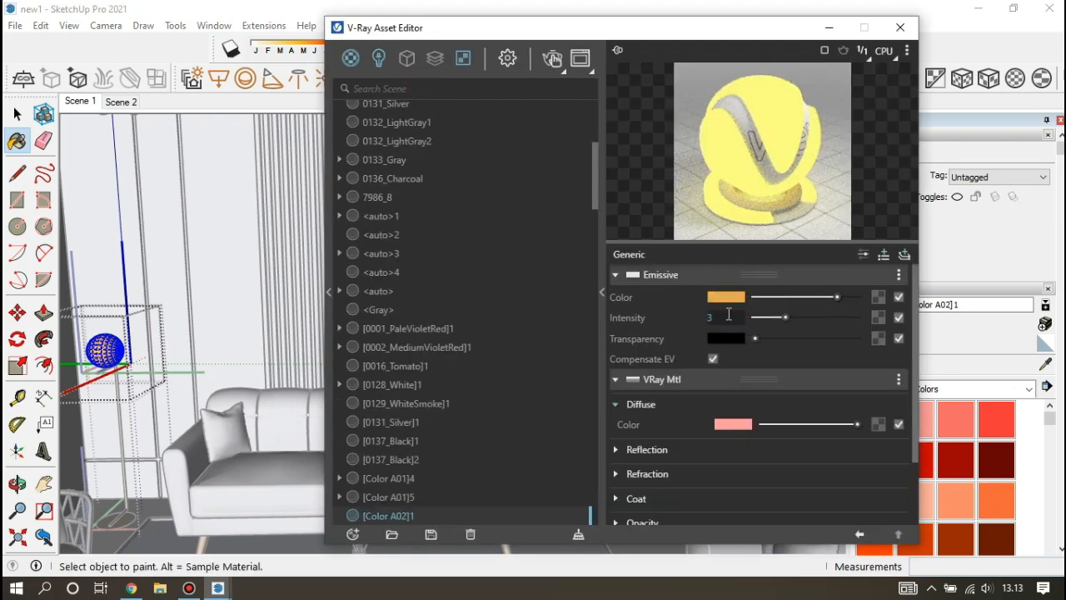
pyautogui.click(900, 28)
pyautogui.press('space')
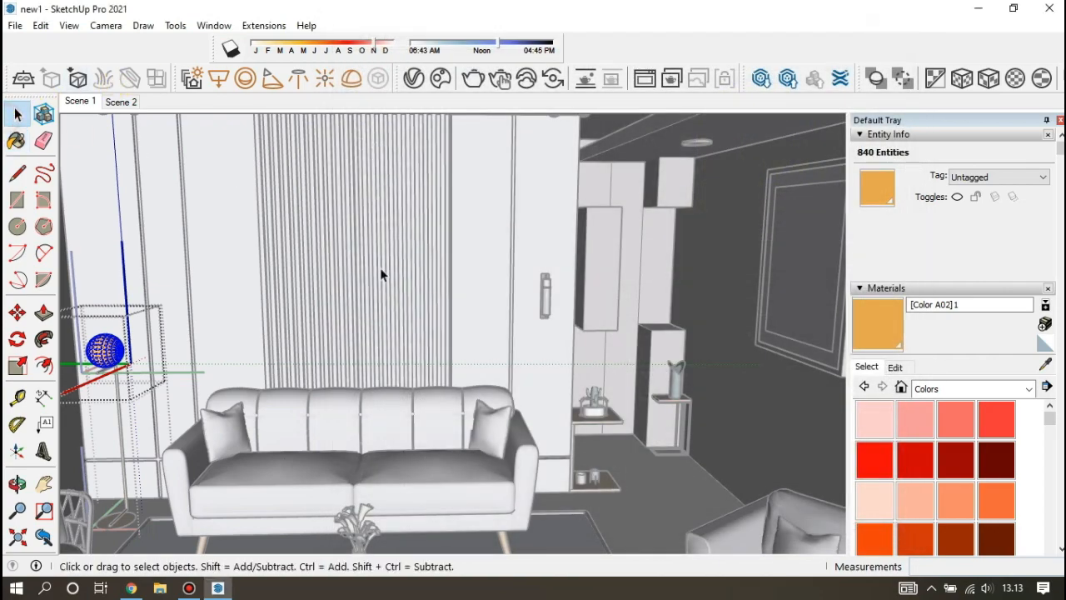
# Open the wall lamp for editing, select its cylindrical tube and paint it with Color A02
pyautogui.doubleClick(545, 305)
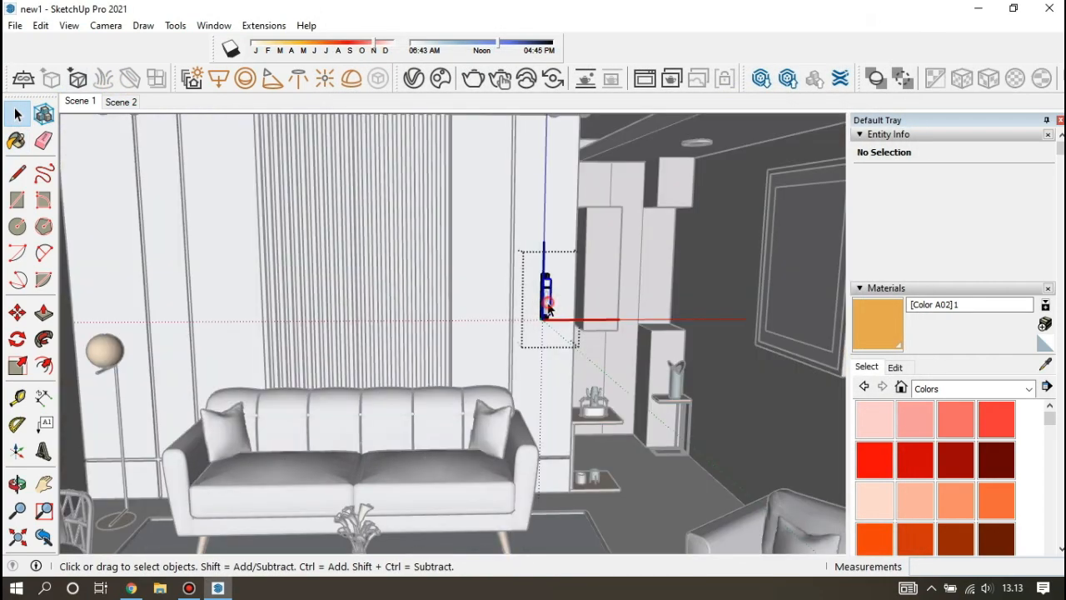
pyautogui.scroll(3, 542, 305)
pyautogui.scroll(2, 547, 302)
pyautogui.click(550, 301)
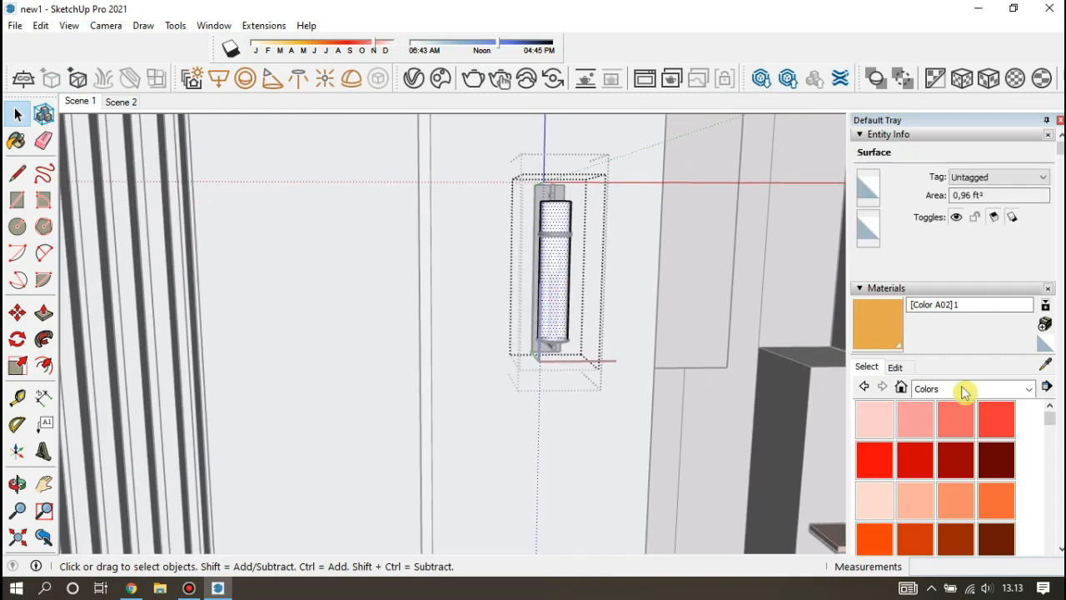
pyautogui.click(1045, 364)
pyautogui.click(567, 286)
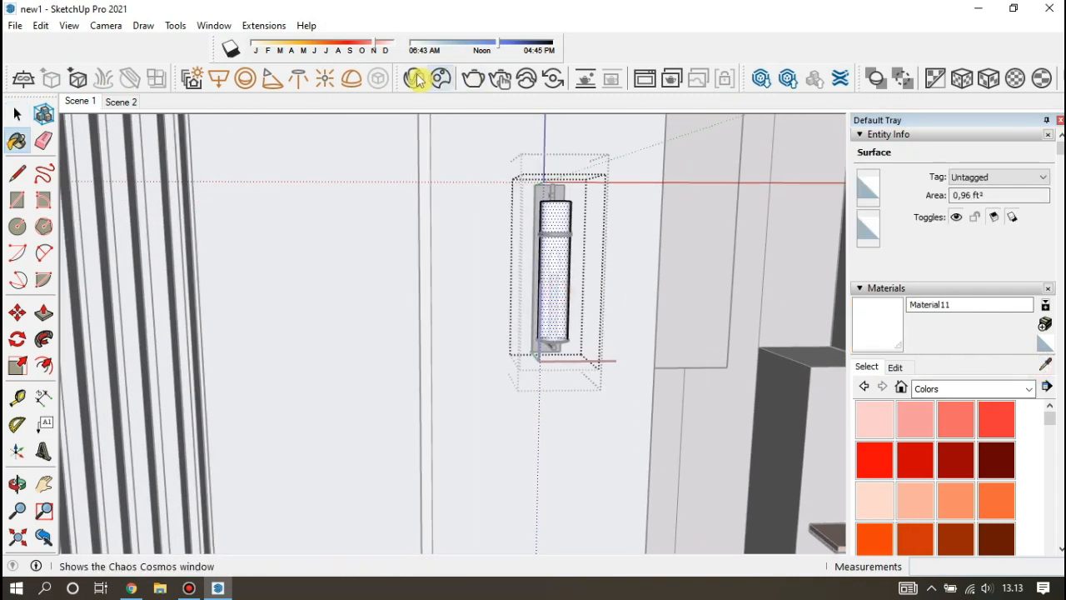
pyautogui.click(921, 416)
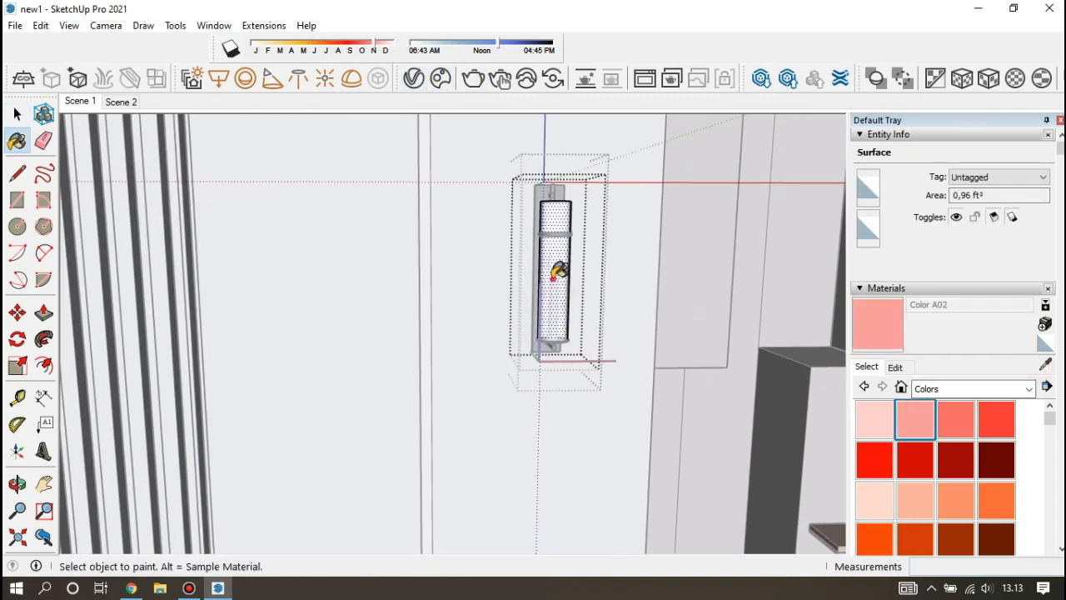
pyautogui.click(557, 273)
# Sample the wall lamp tube's new material and add an Emissive layer to it in the V-Ray Asset Editor
pyautogui.click(1046, 364)
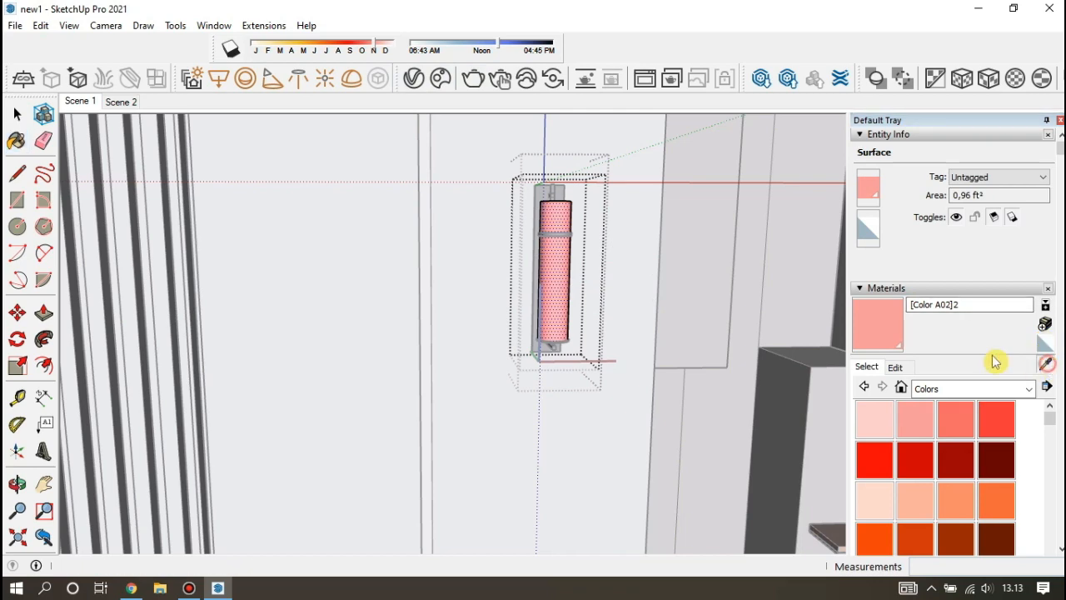
pyautogui.click(564, 302)
pyautogui.click(414, 78)
pyautogui.click(905, 274)
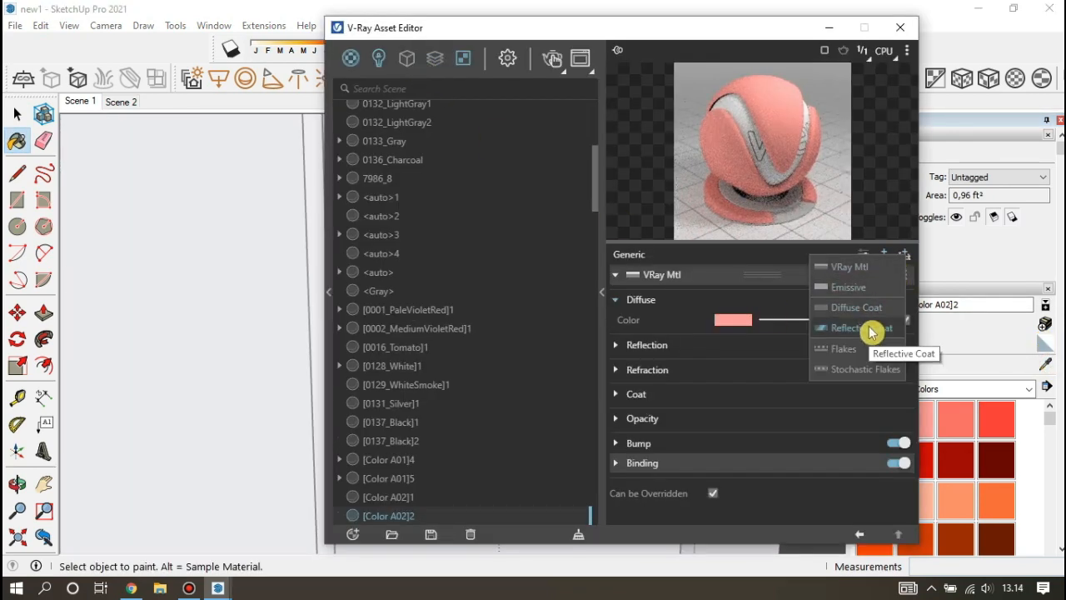
pyautogui.click(857, 292)
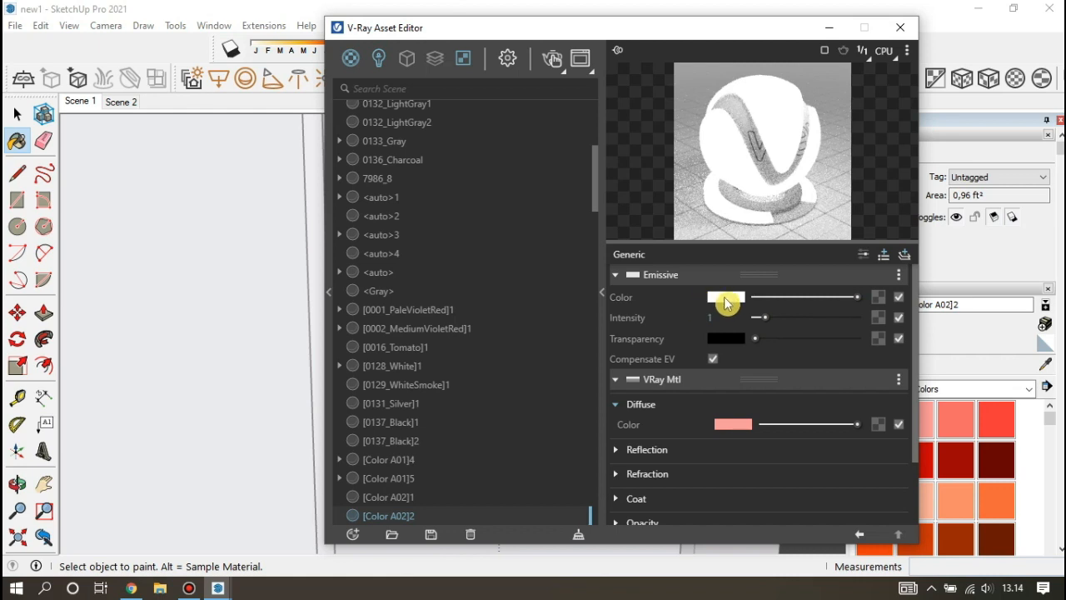
# Paste the copied orange into the tube material's emissive color, set its intensity to 3, and return to Scene 1
pyautogui.rightClick(727, 304)
pyautogui.click(737, 350)
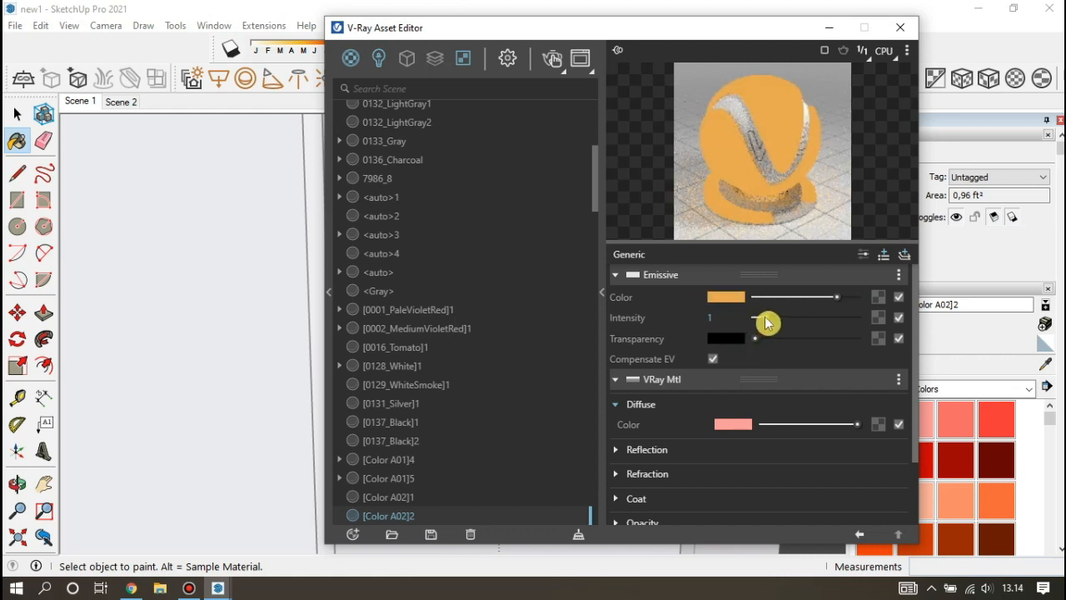
pyautogui.click(706, 317)
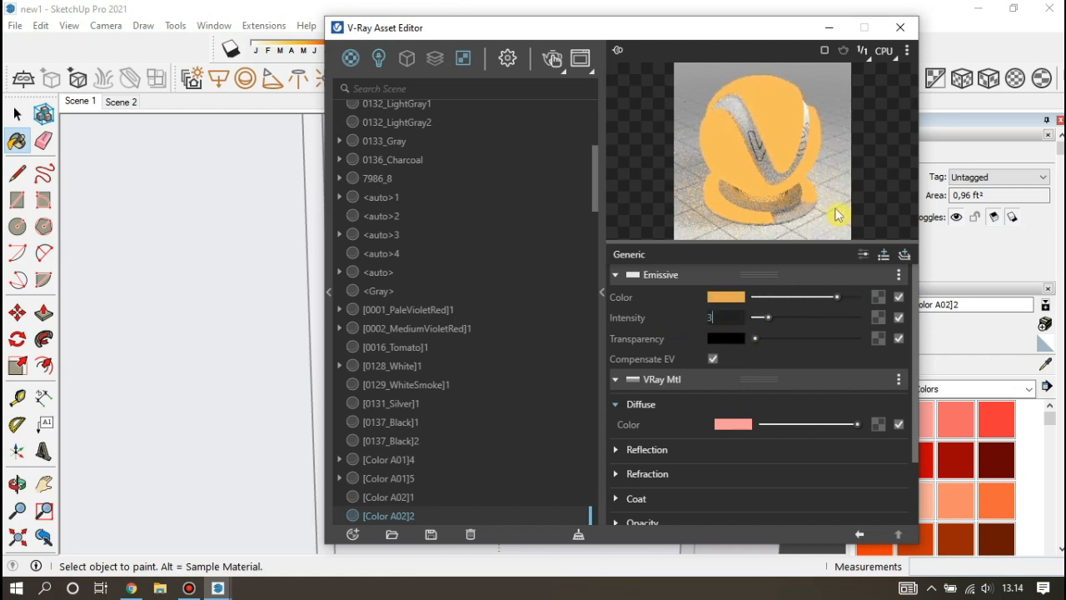
pyautogui.click(888, 34)
pyautogui.scroll(-5, 520, 316)
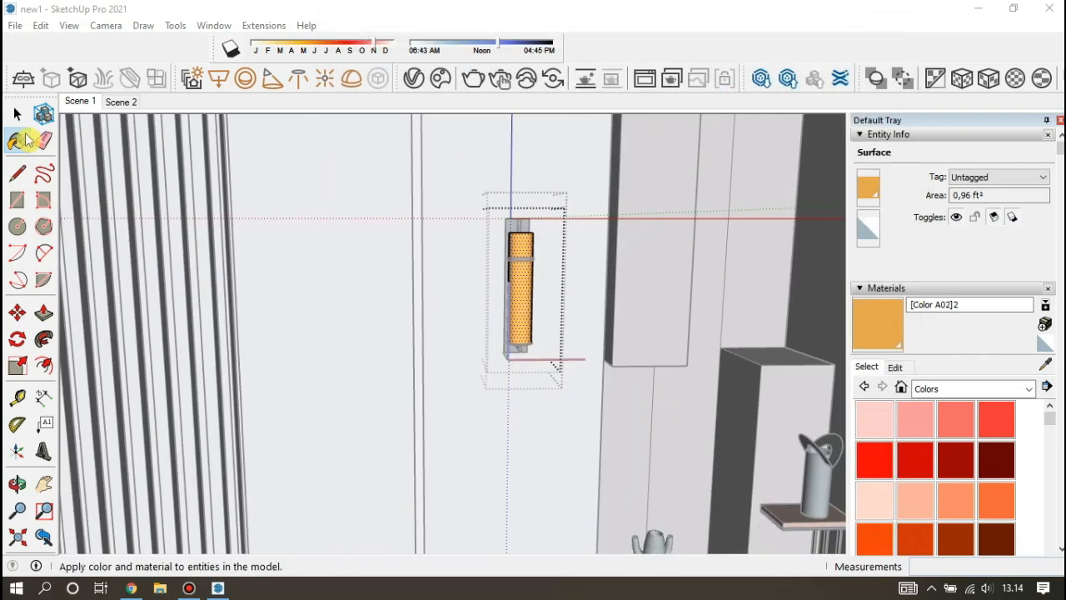
pyautogui.click(17, 114)
pyautogui.click(85, 102)
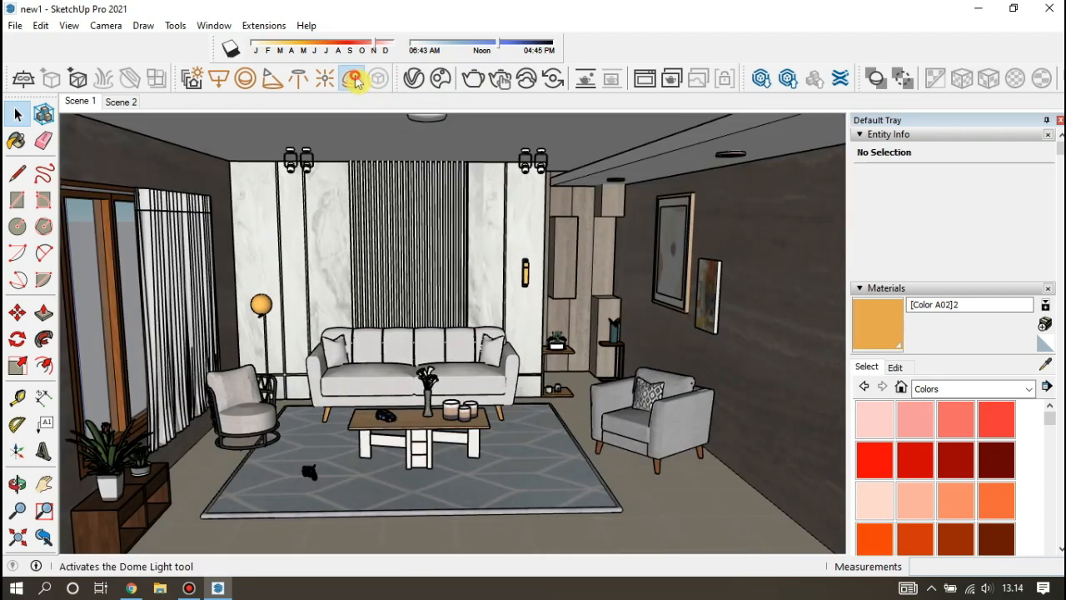
# Place a V-Ray dome light on the floor in front of the rug
pyautogui.click(352, 77)
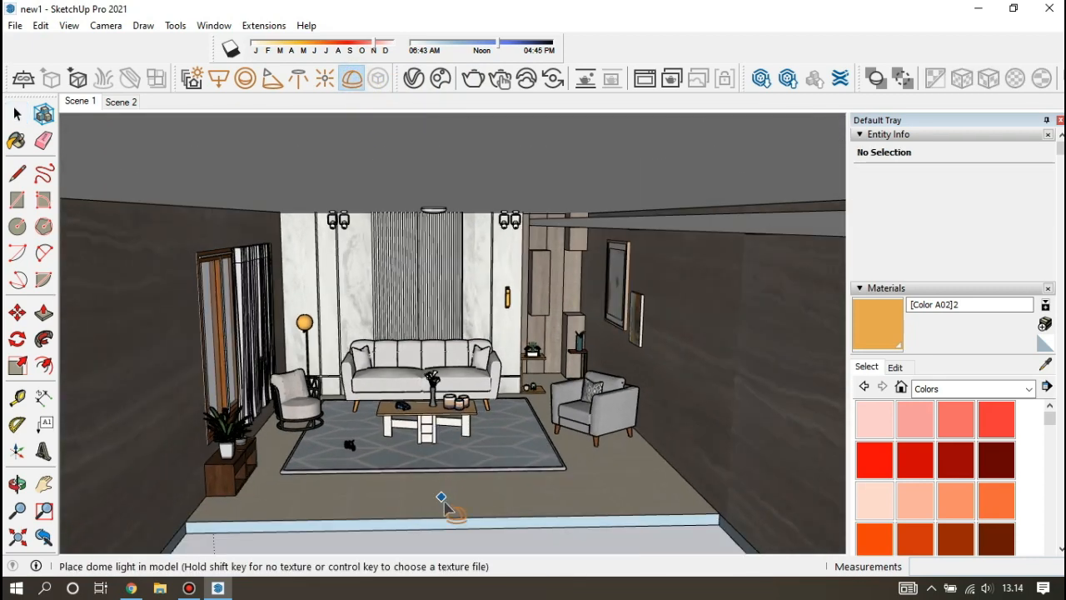
pyautogui.click(442, 499)
pyautogui.scroll(2, 444, 514)
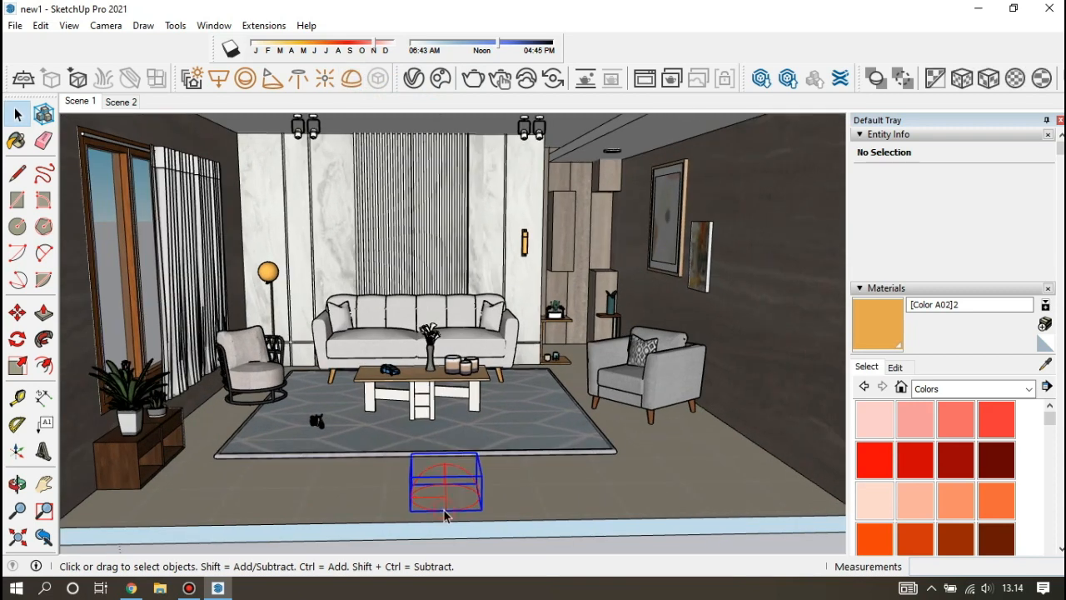
# Rotate the dome light 90 degrees in the horizontal plane
pyautogui.click(445, 515)
pyautogui.click(17, 339)
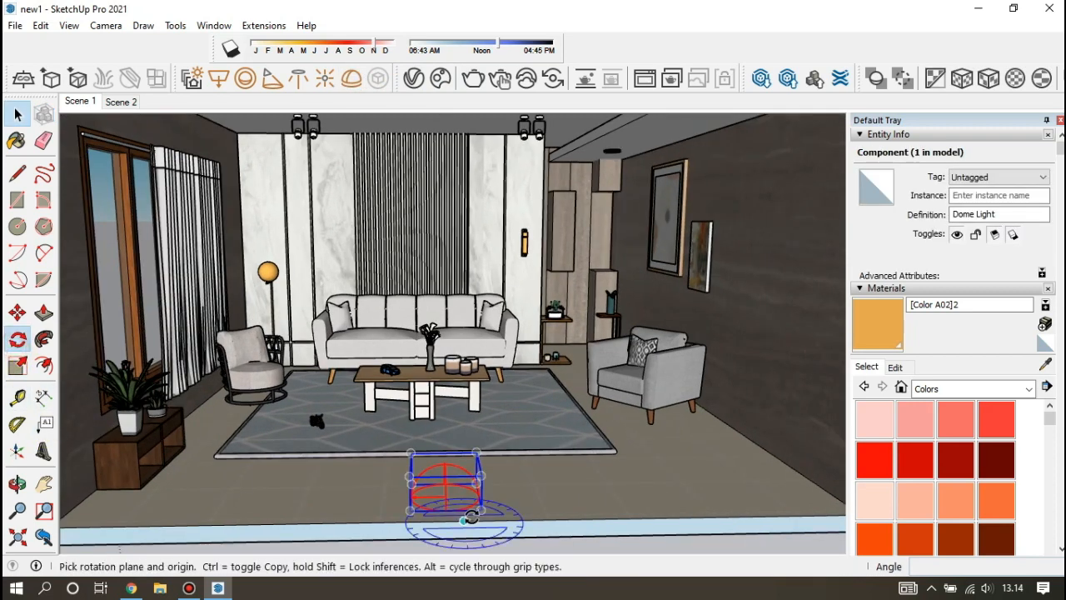
pyautogui.click(504, 490)
pyautogui.click(504, 501)
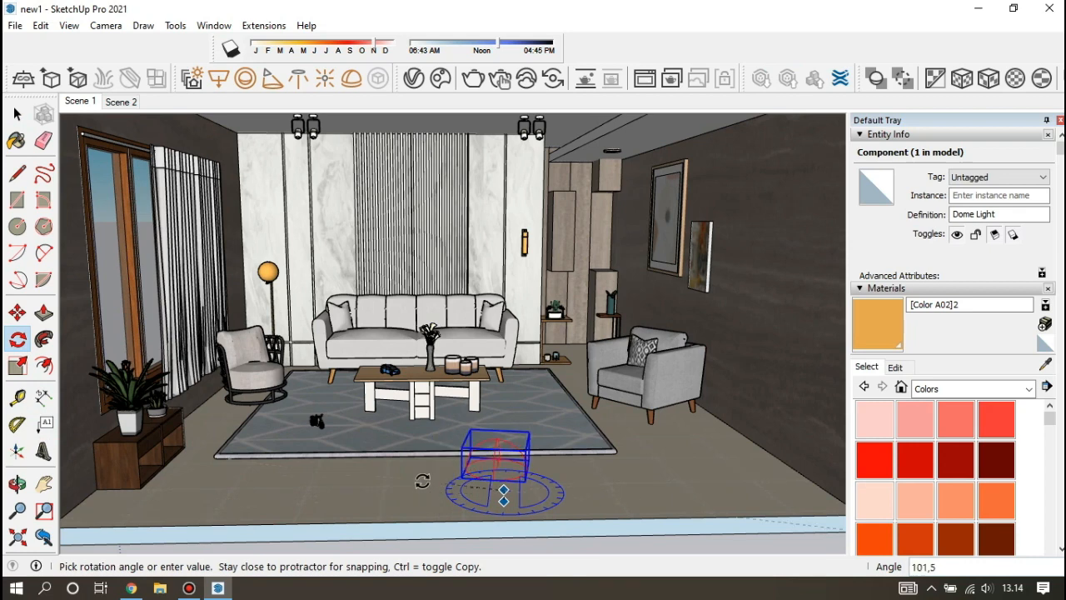
pyautogui.click(414, 489)
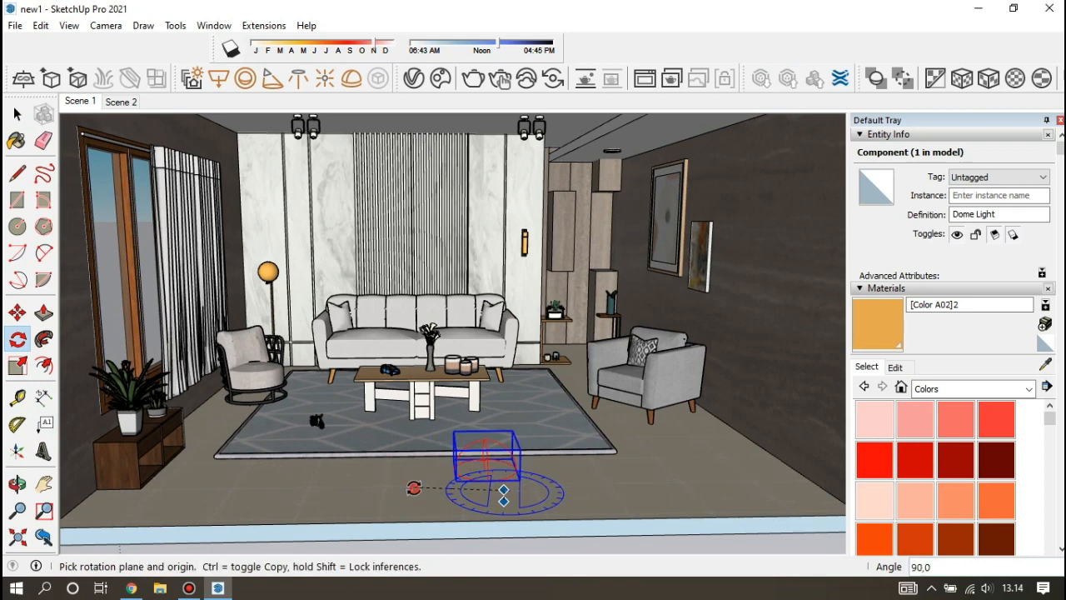
pyautogui.click(414, 488)
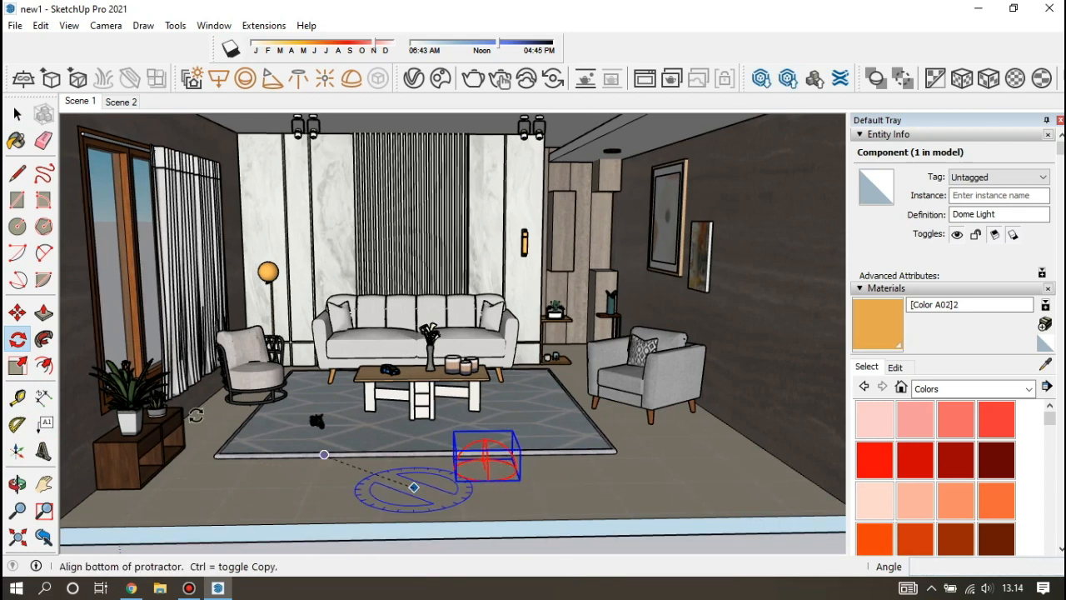
pyautogui.press('space')
# Load commercial_hdr_v1_10.hdr from the HDRI SketchUp folder as the dome light's texture in the V-Ray Asset Editor
pyautogui.click(417, 78)
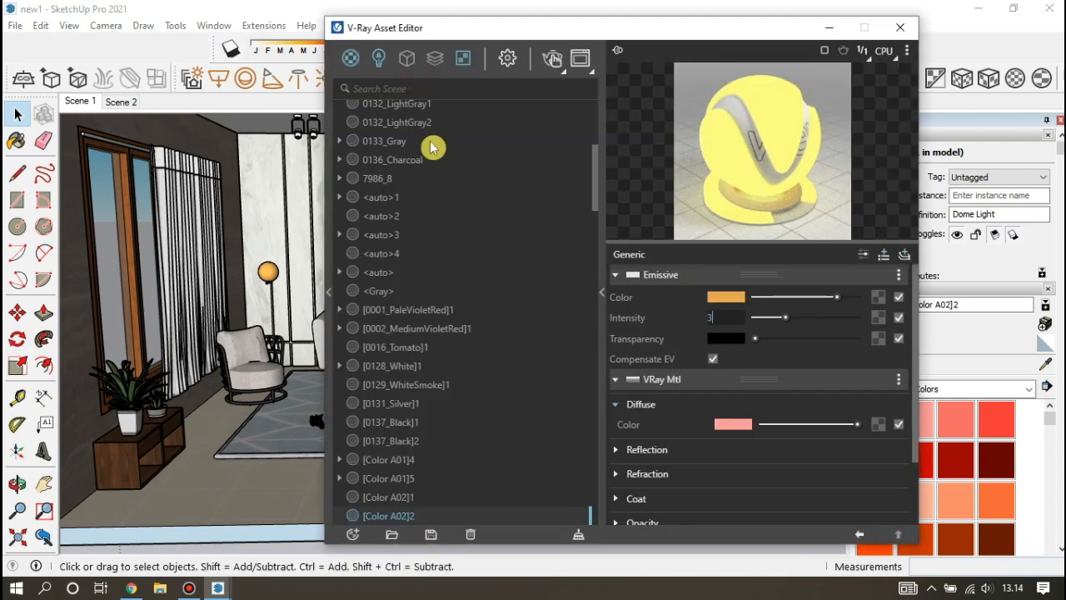
pyautogui.click(379, 56)
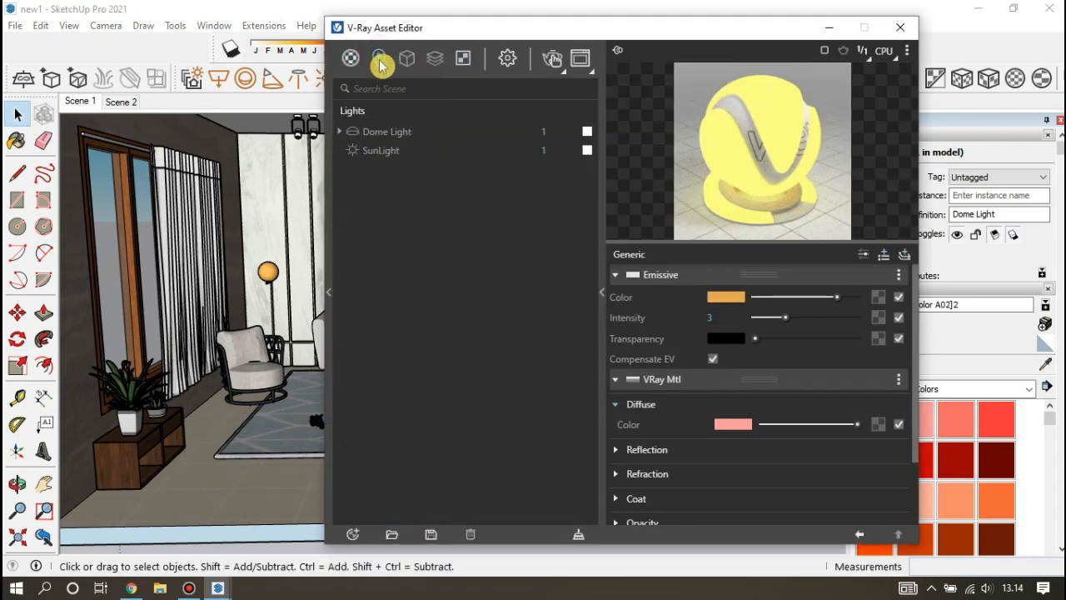
pyautogui.click(401, 132)
pyautogui.click(886, 297)
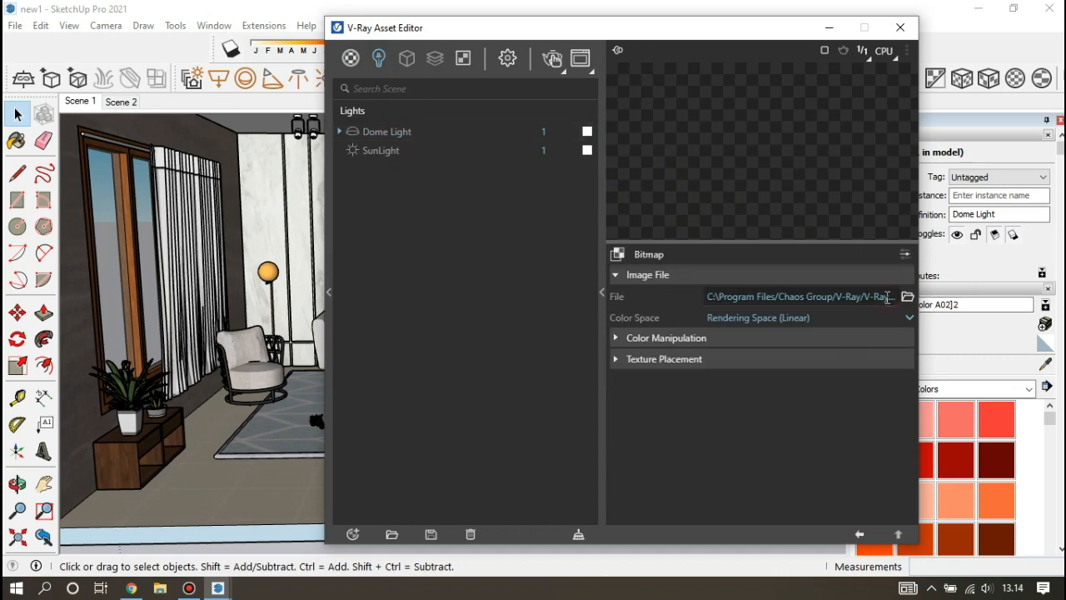
pyautogui.click(907, 296)
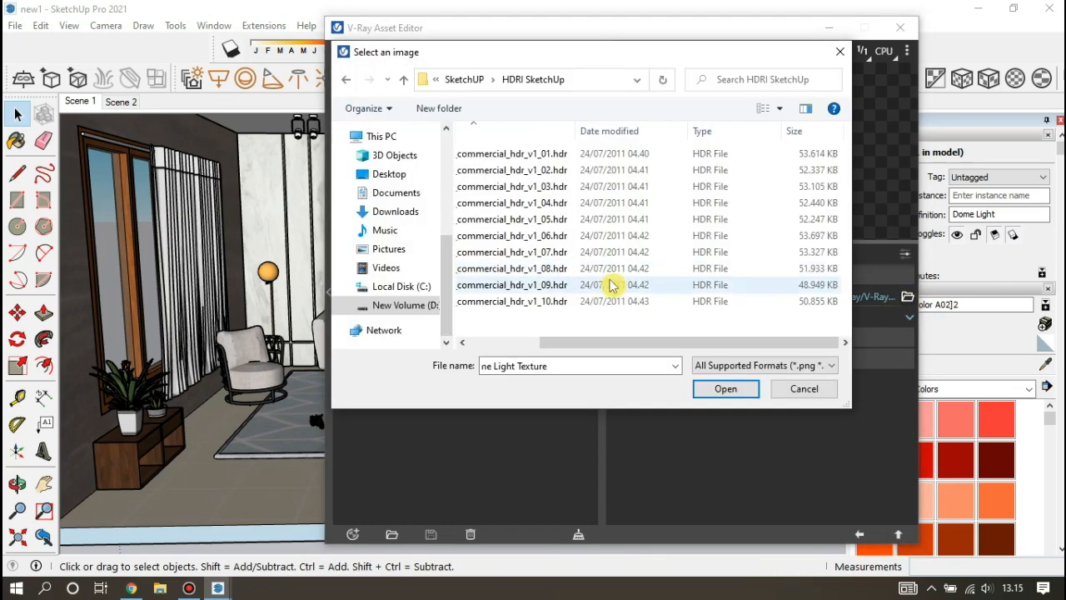
pyautogui.doubleClick(621, 302)
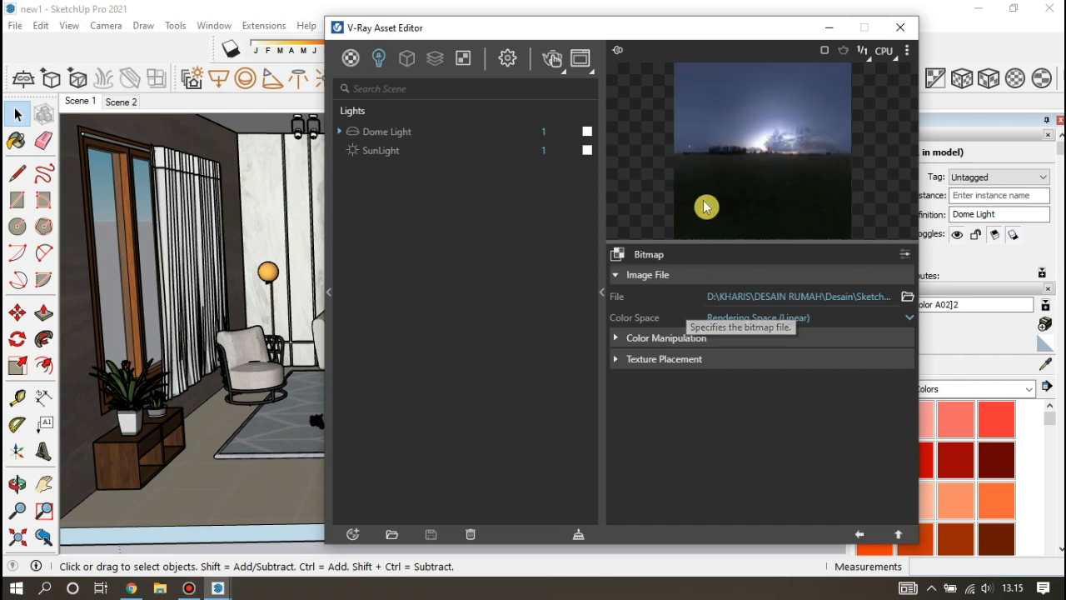
# Set the dome light's intensity to 25, close the Asset Editor and deselect the light
pyautogui.click(535, 131)
pyautogui.write('25')
pyautogui.press('Return')
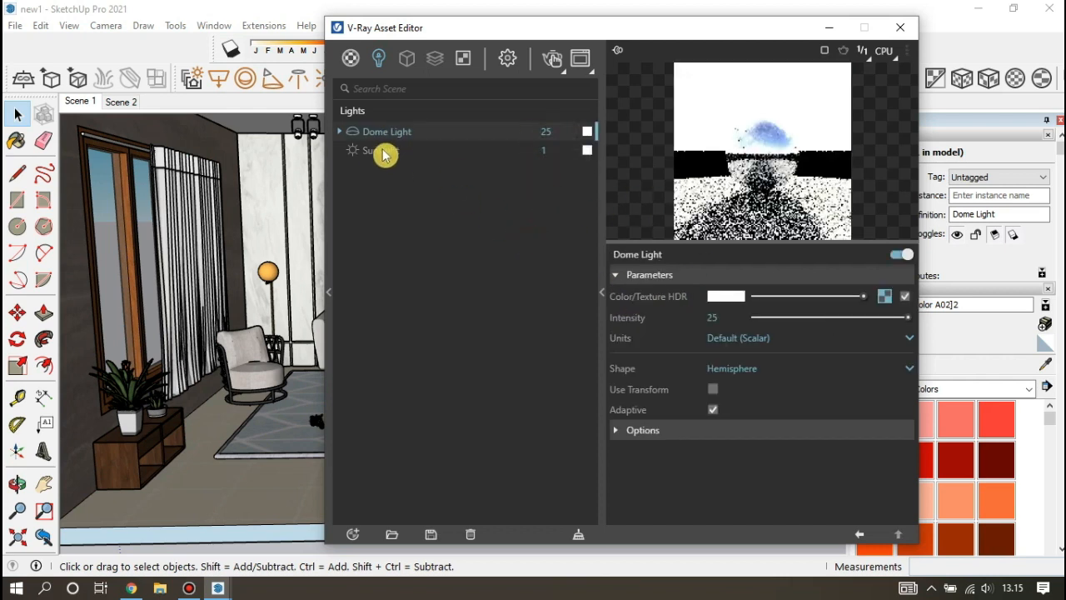
pyautogui.click(900, 28)
pyautogui.scroll(-2, 496, 323)
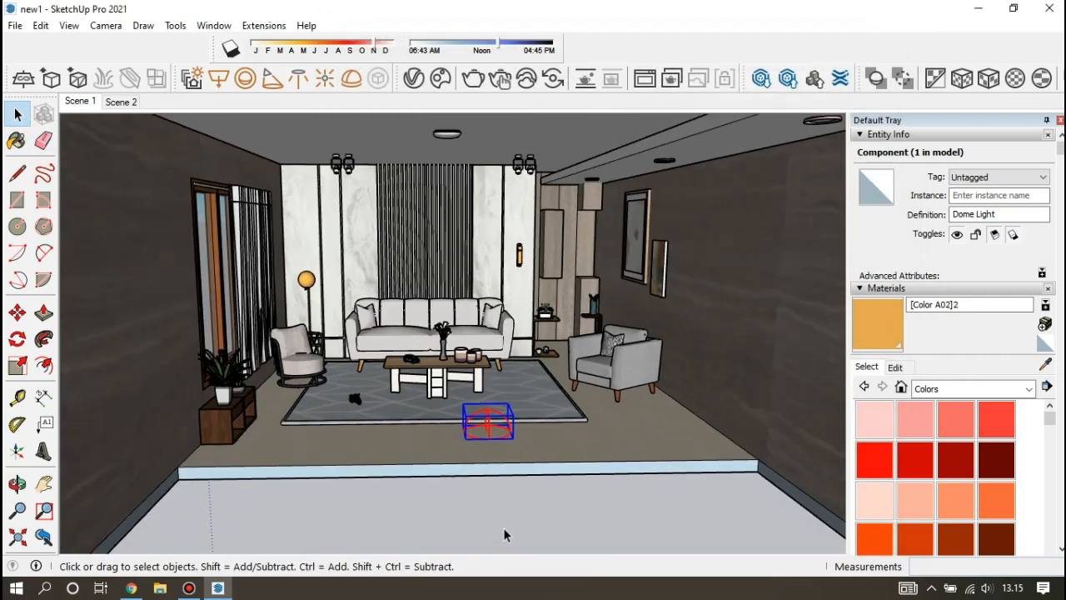
pyautogui.click(501, 504)
pyautogui.scroll(1, 460, 294)
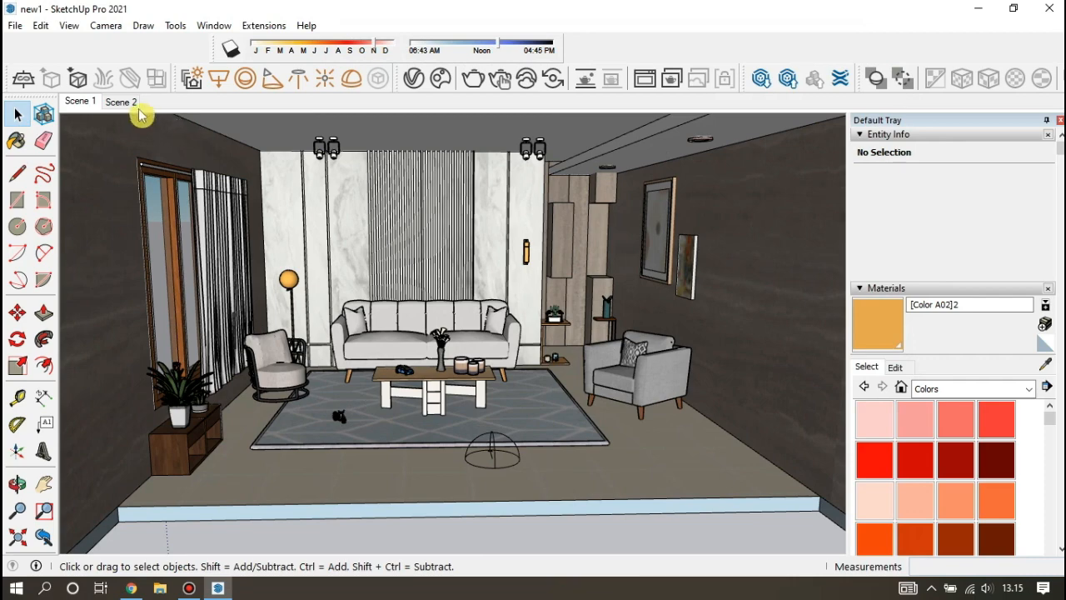
# Open the window for editing and paint its front glass pane with Translucent Glass Gray from Glass and Mirrors
pyautogui.scroll(5, 153, 234)
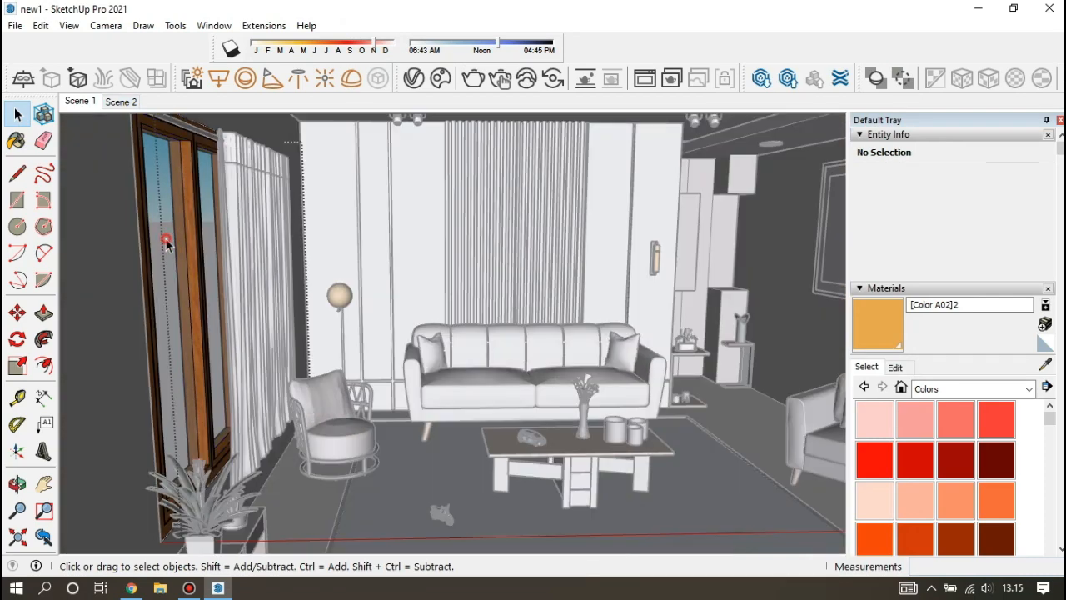
pyautogui.doubleClick(167, 242)
pyautogui.tripleClick(166, 243)
pyautogui.click(169, 255)
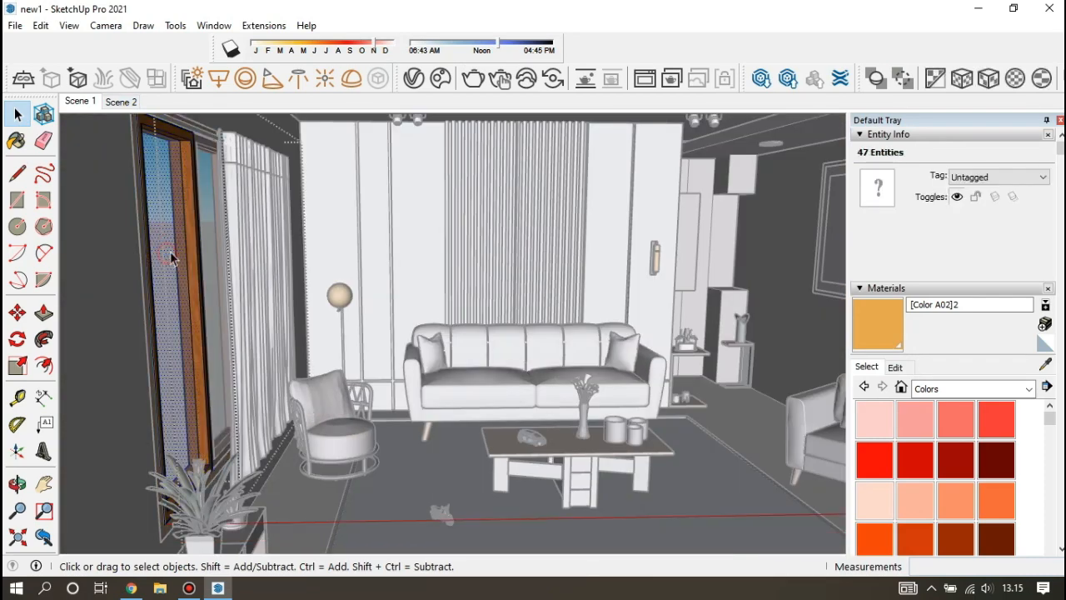
pyautogui.moveTo(170, 258); pyautogui.dragTo(147, 262, button='middle')
pyautogui.click(929, 389)
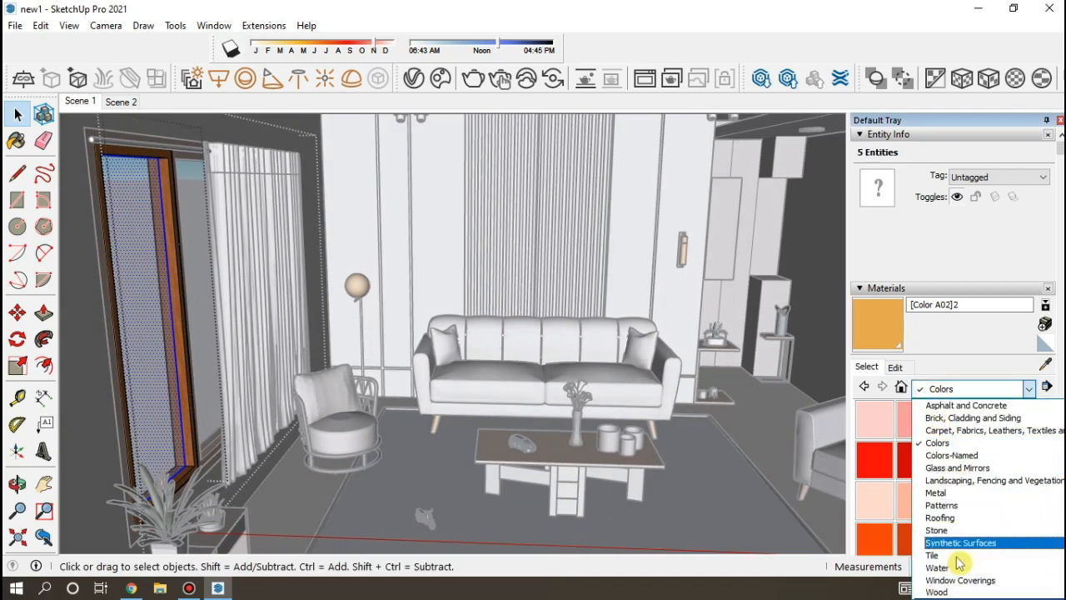
pyautogui.click(950, 467)
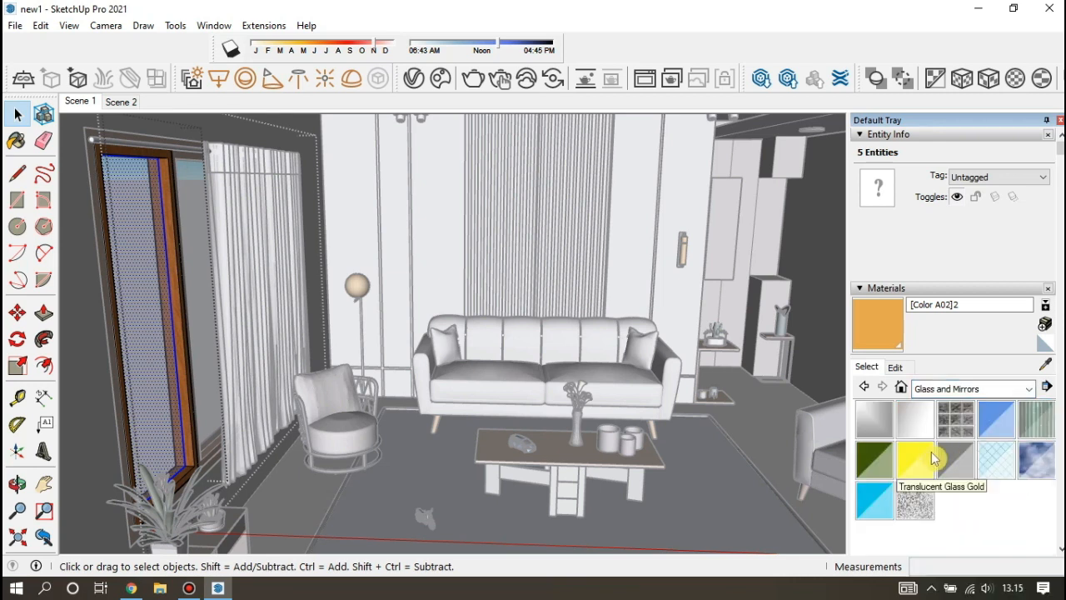
pyautogui.click(949, 467)
pyautogui.click(153, 348)
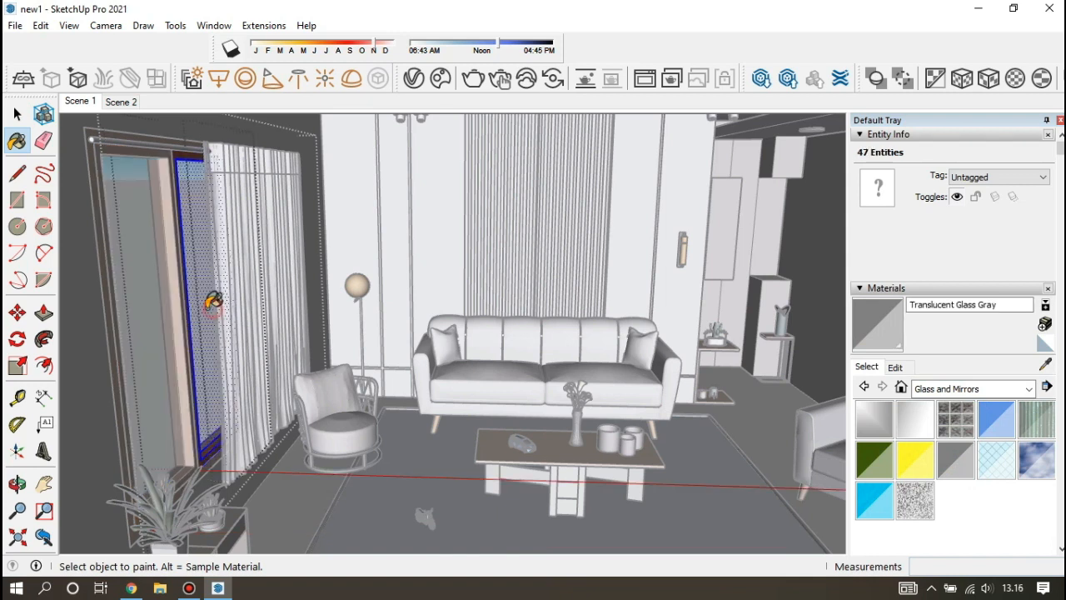
# Paint the window pane beside the curtain with the same Translucent Glass Gray and leave the window group
pyautogui.click(209, 310)
pyautogui.click(1046, 364)
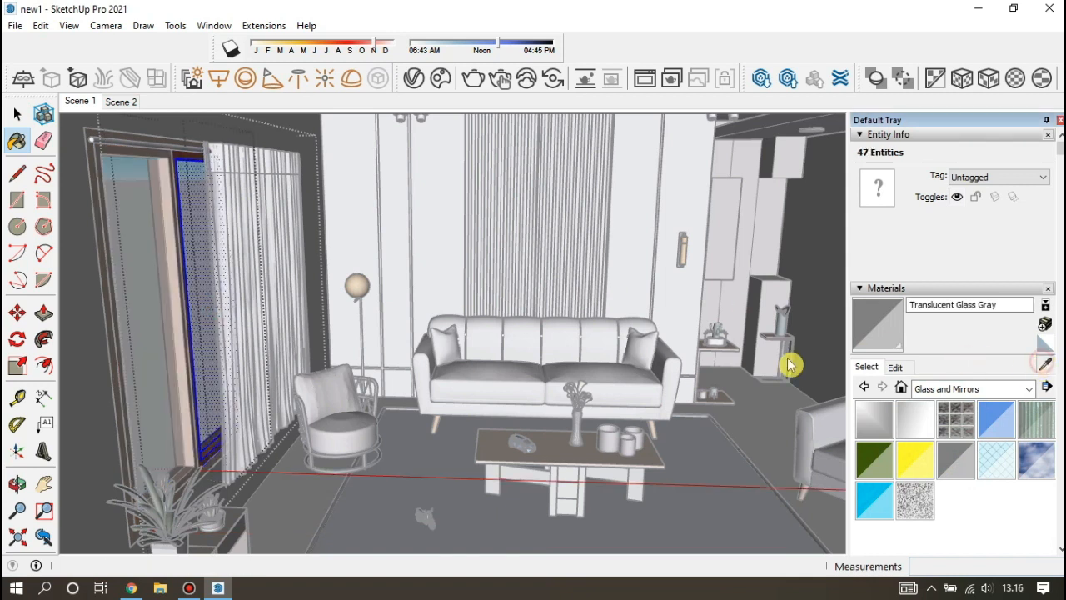
pyautogui.click(208, 310)
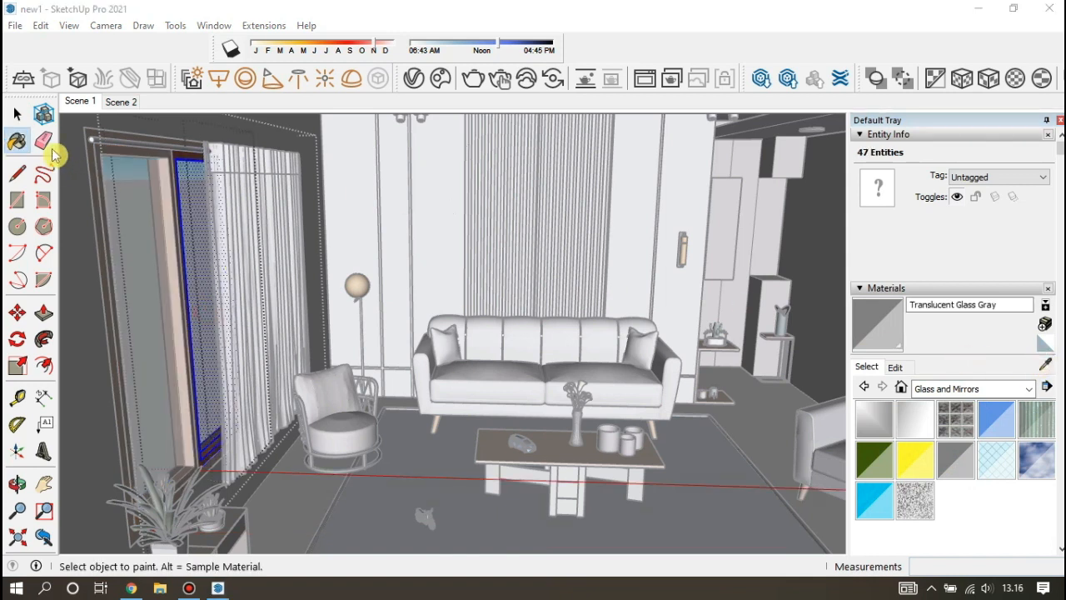
pyautogui.click(18, 114)
pyautogui.scroll(-10, 335, 232)
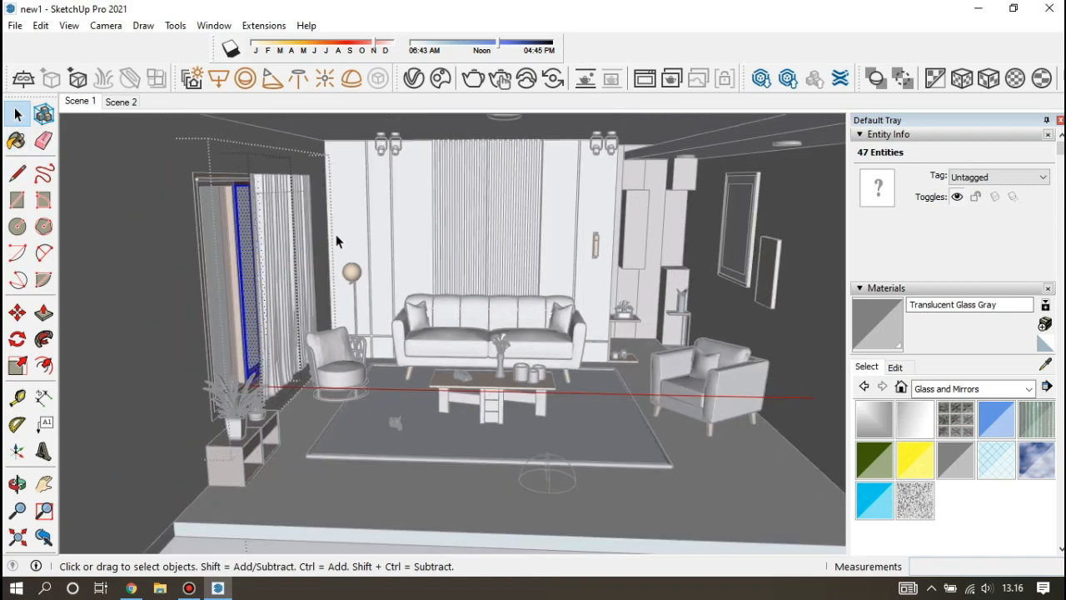
pyautogui.click(421, 477)
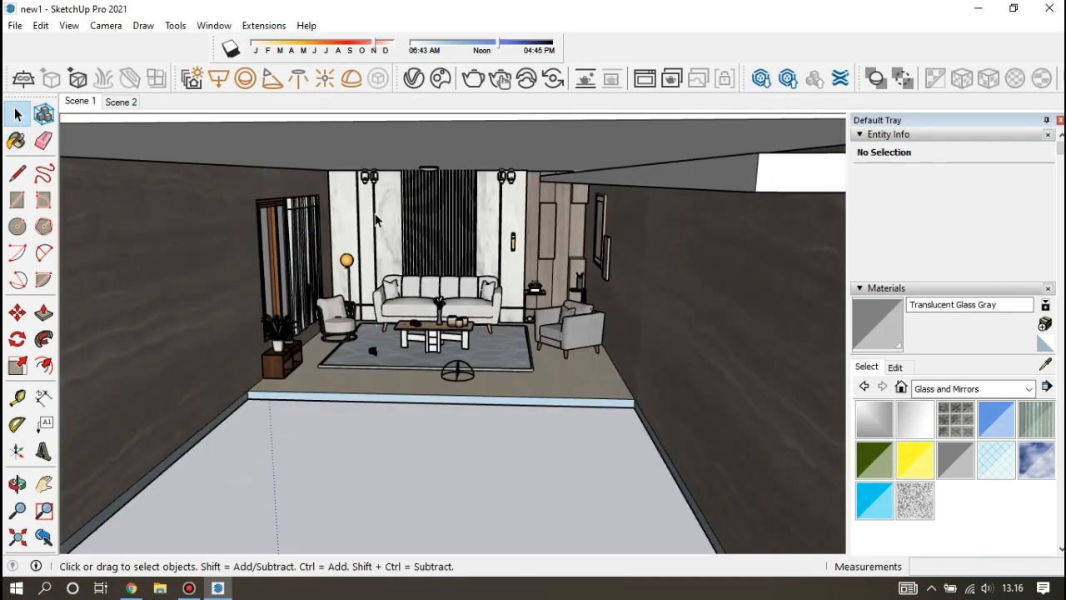
# Draw a V-Ray rectangle light across the ceiling above the seating area and select it
pyautogui.moveTo(436, 158); pyautogui.dragTo(274, 133, button='middle')
pyautogui.click(218, 78)
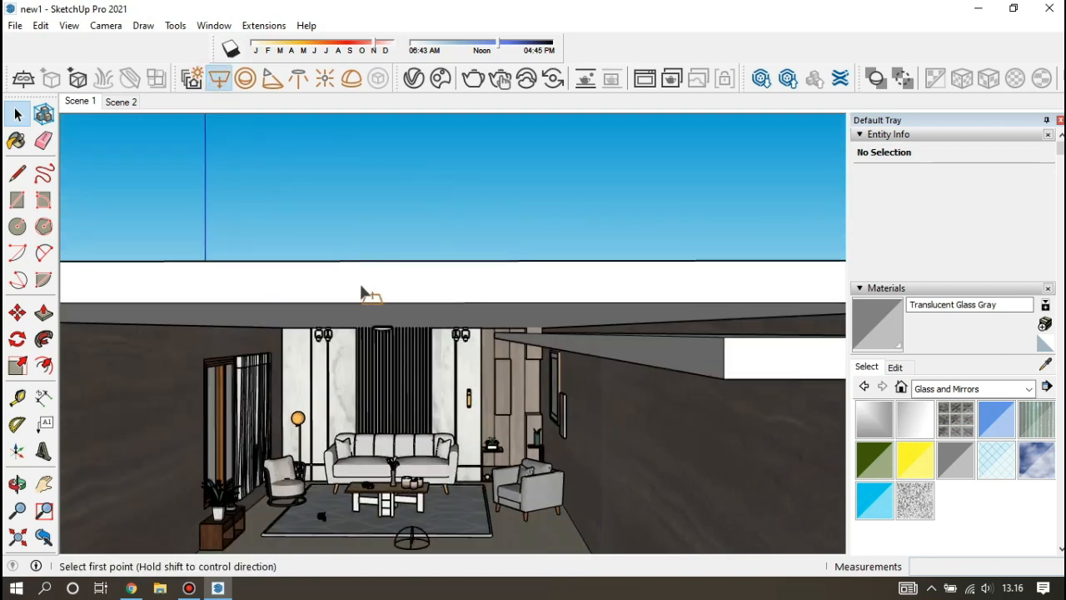
pyautogui.moveTo(364, 293); pyautogui.dragTo(257, 295, button='middle')
pyautogui.click(262, 301)
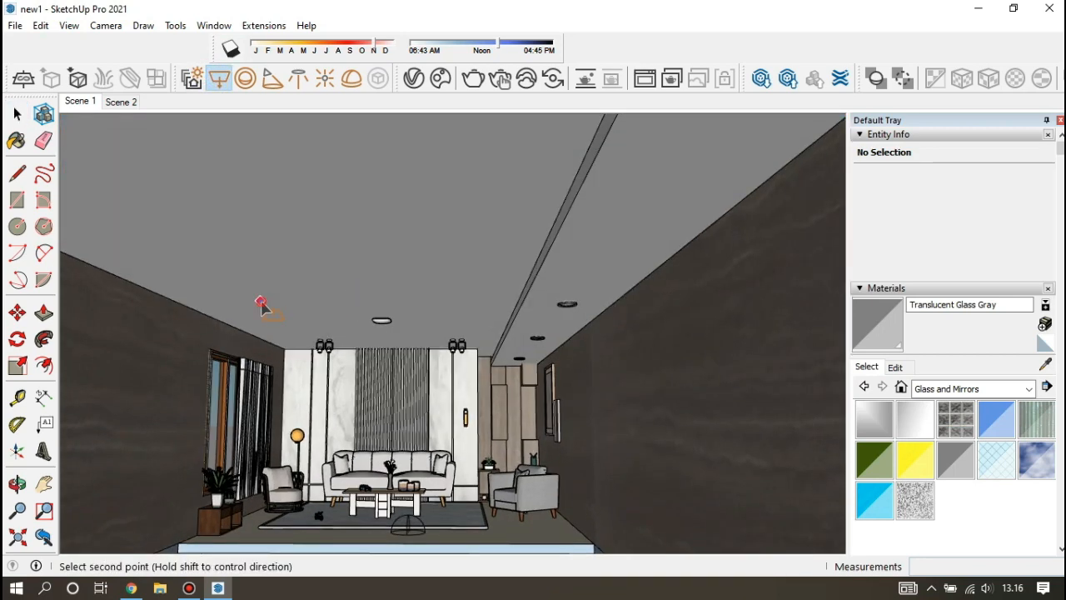
pyautogui.click(484, 338)
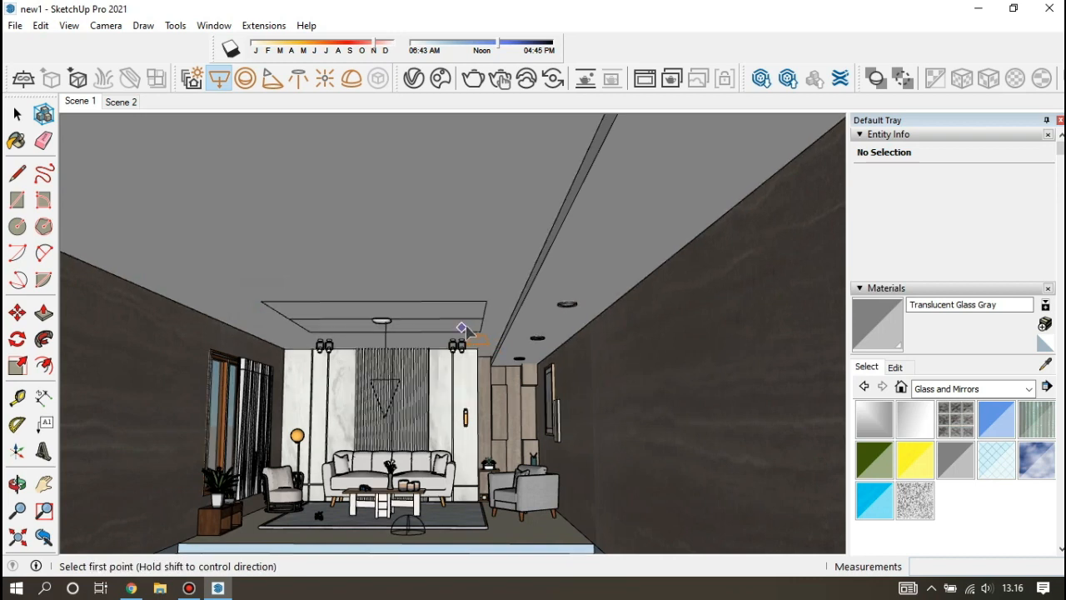
pyautogui.click(18, 114)
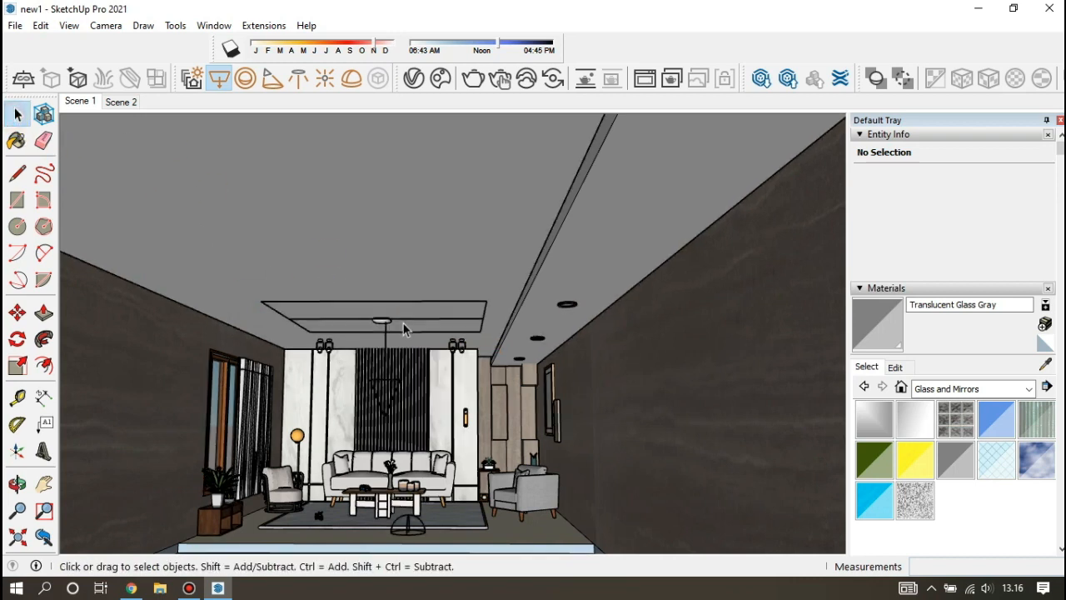
pyautogui.click(385, 341)
pyautogui.scroll(-3, 200, 145)
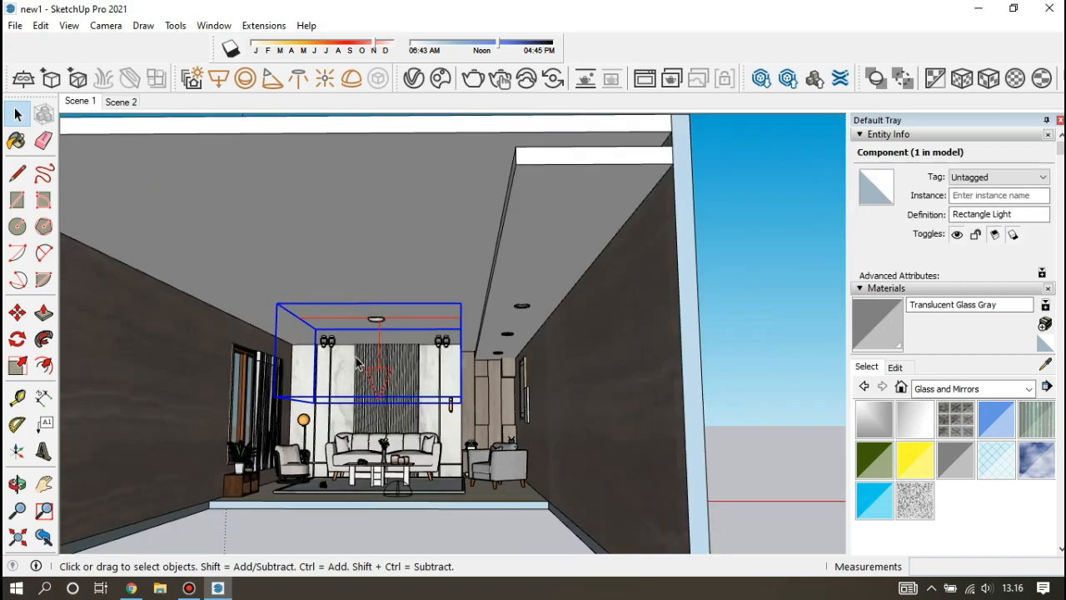
# Switch to Scene 2, open the camera's exposure value in the V-Ray render settings for editing, and close the Asset Editor
pyautogui.click(129, 103)
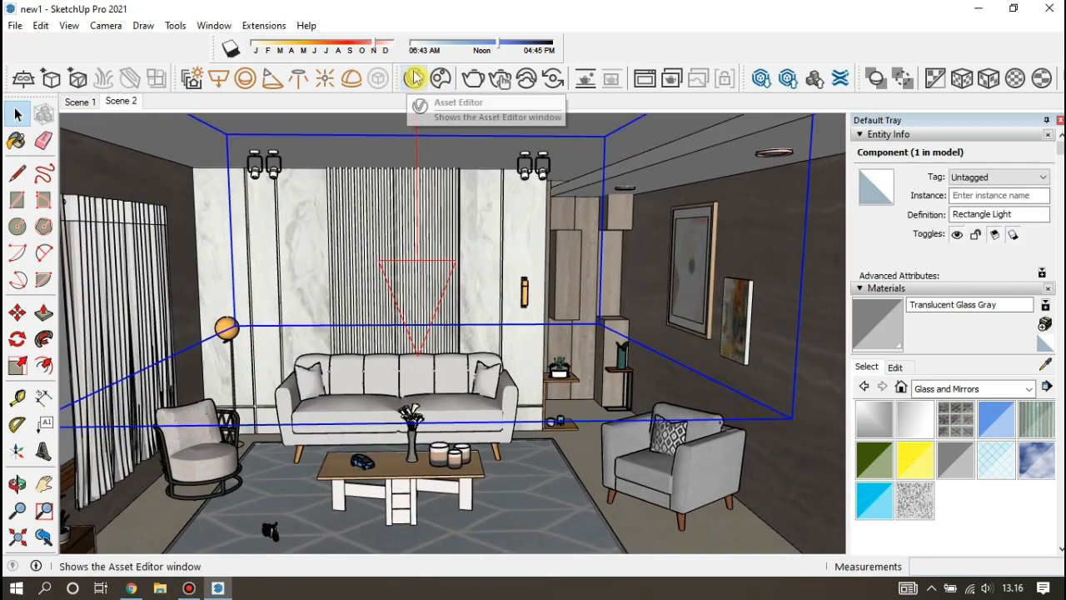
pyautogui.click(412, 78)
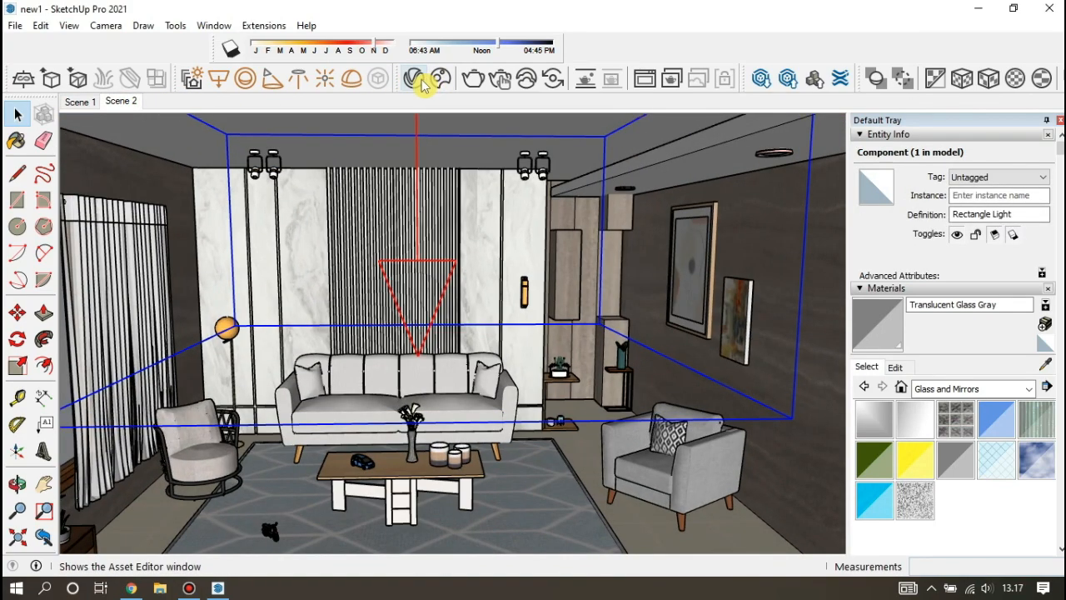
pyautogui.click(505, 63)
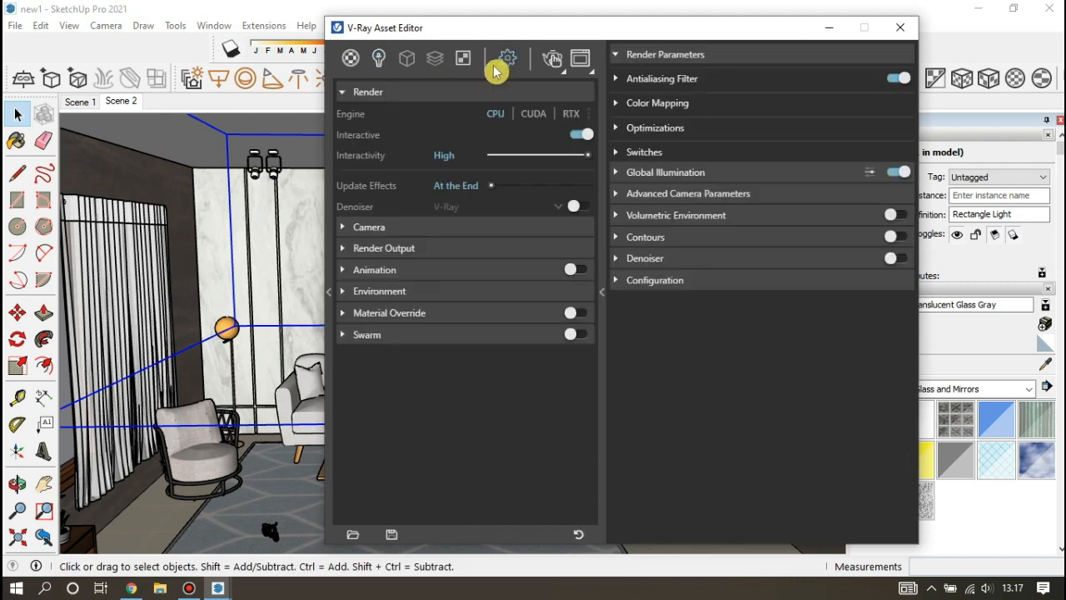
pyautogui.click(371, 227)
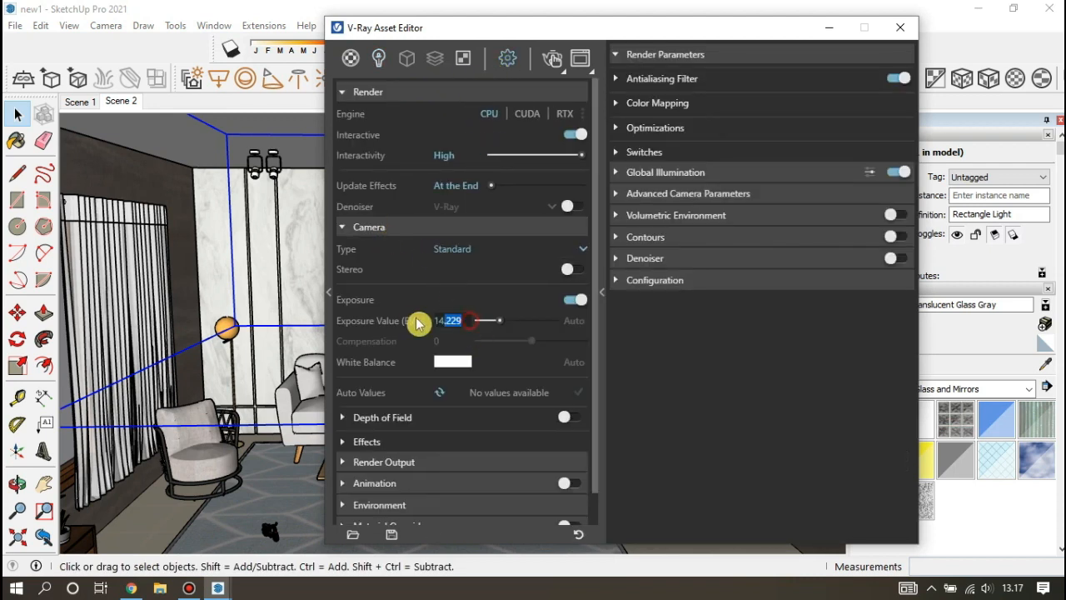
pyautogui.click(893, 29)
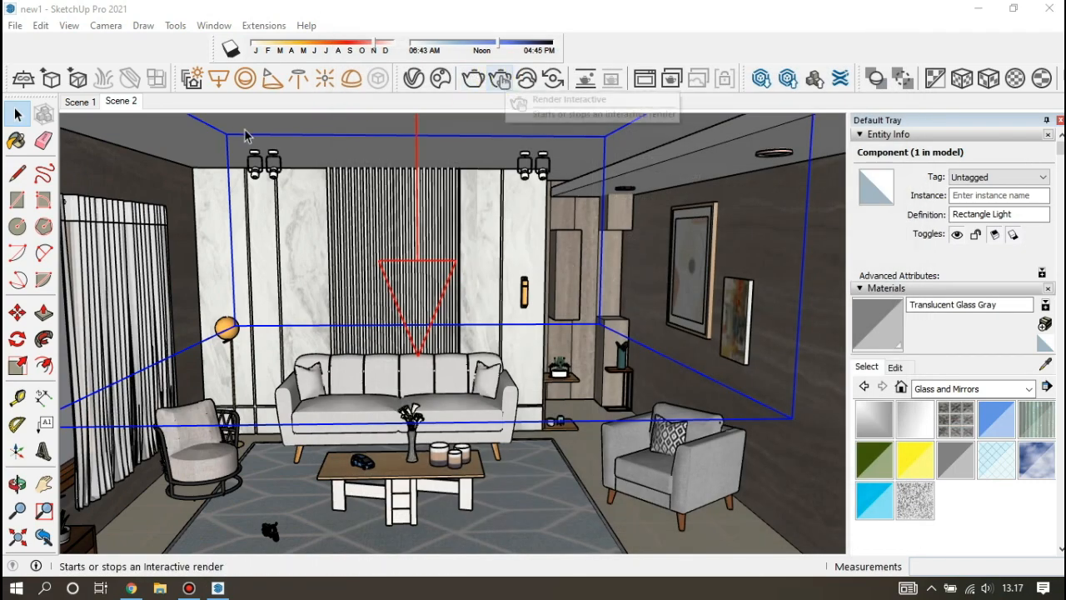
# Run an interactive V-Ray render of Scene 1 to check the lighting, and close the frame buffer
pyautogui.click(83, 102)
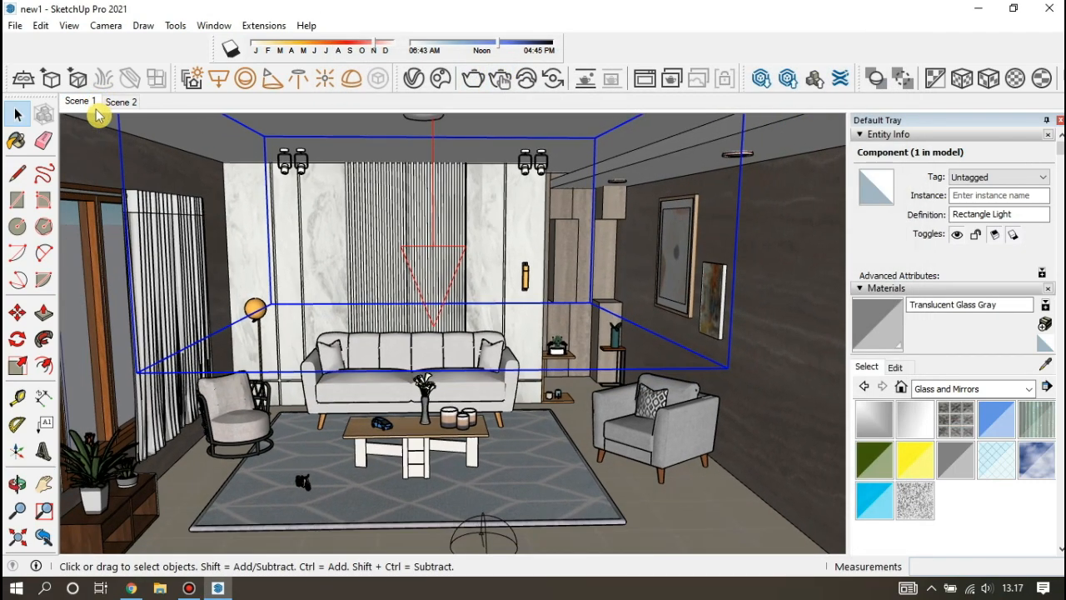
pyautogui.click(472, 78)
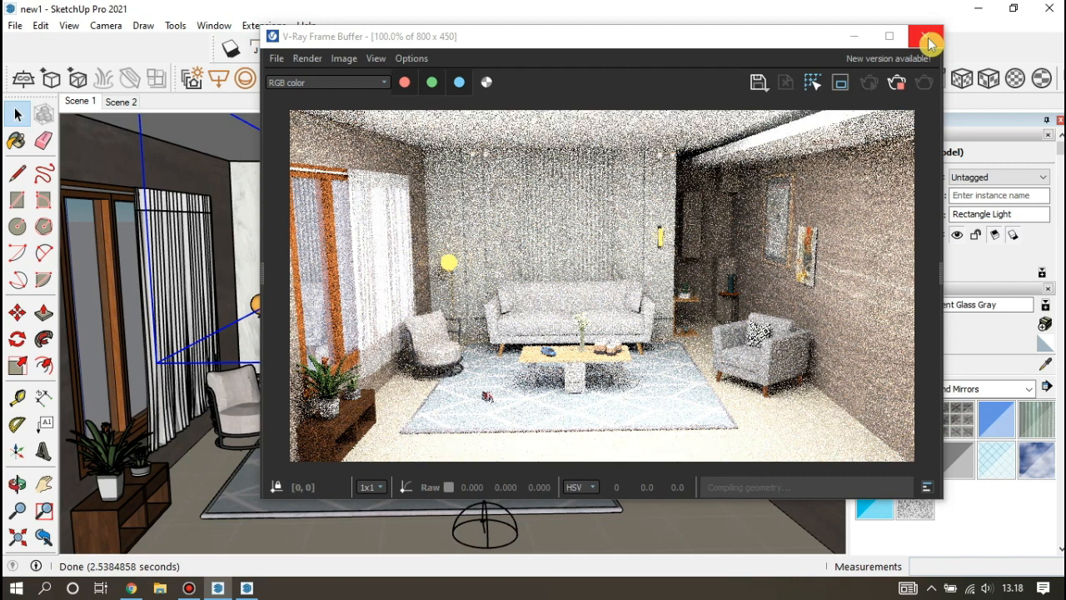
pyautogui.click(929, 42)
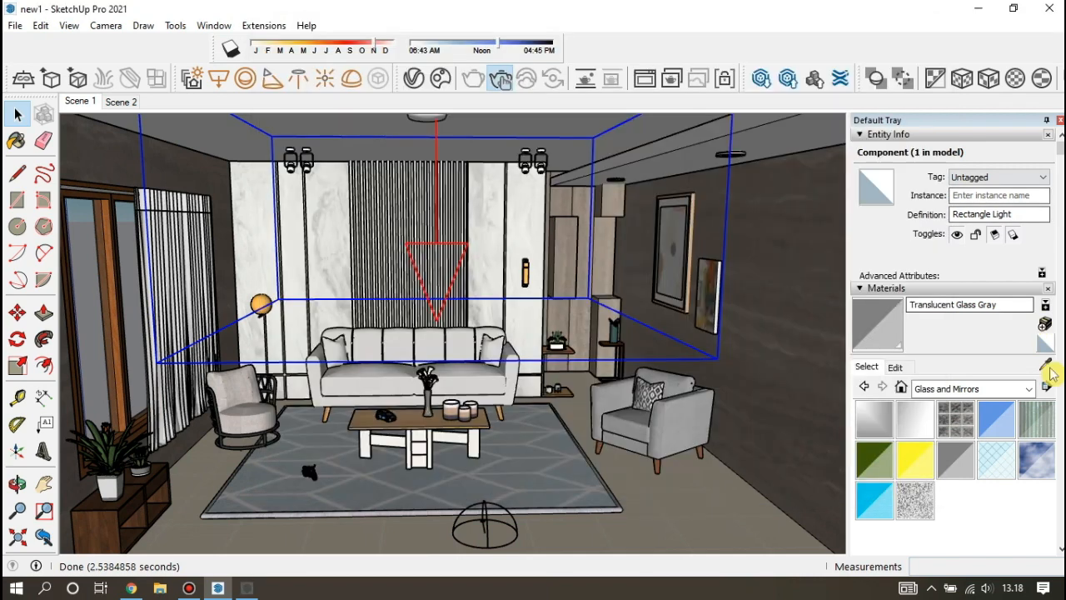
# Sample the glass inside the window group and add a Translucency attribute to its V-Ray material
pyautogui.click(1046, 364)
pyautogui.click(16, 116)
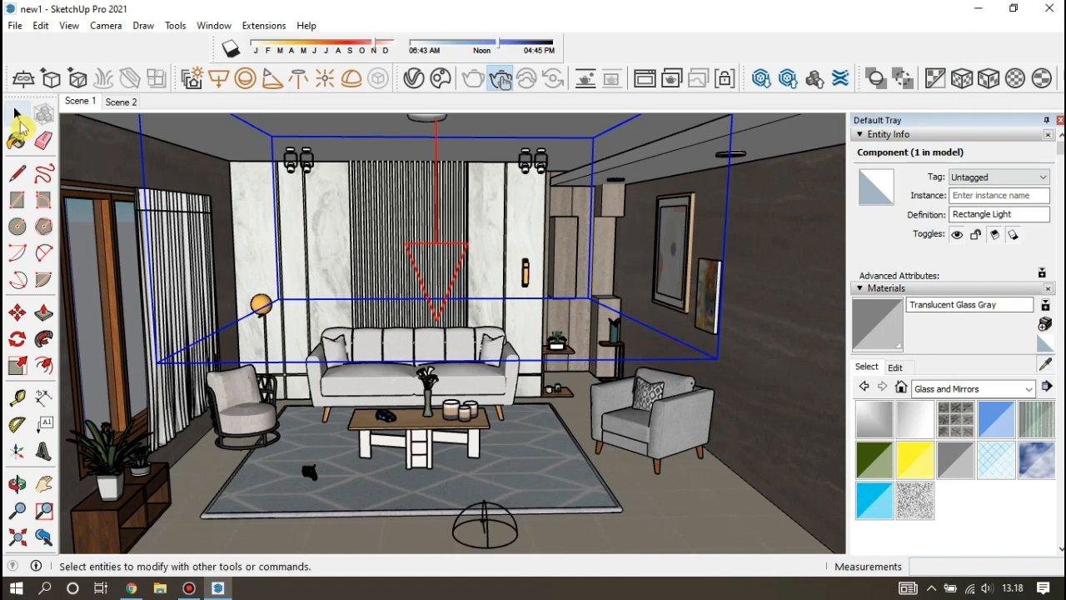
pyautogui.doubleClick(81, 238)
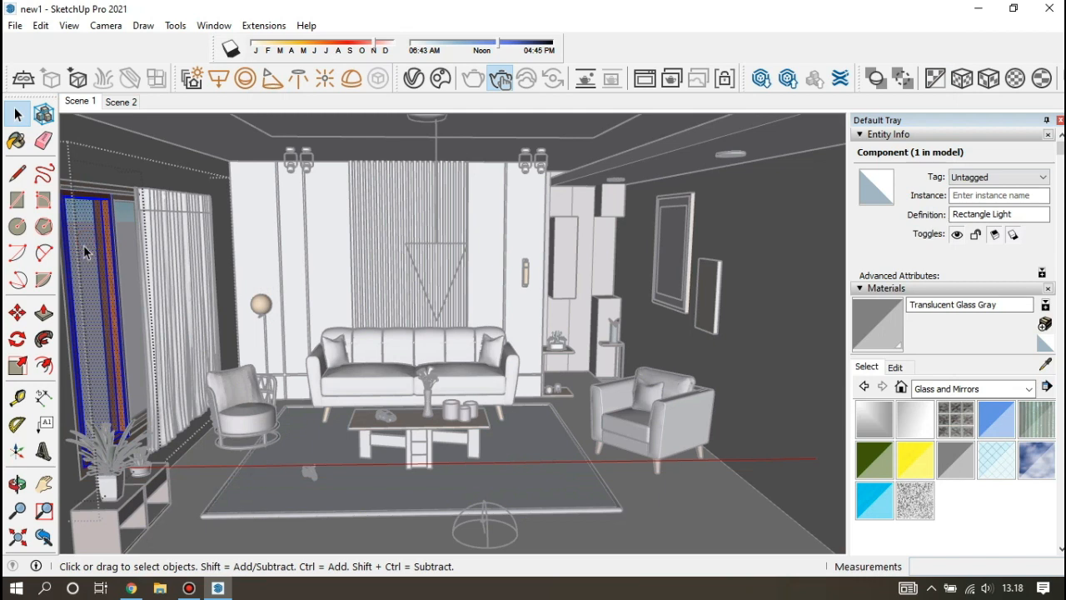
pyautogui.click(1047, 365)
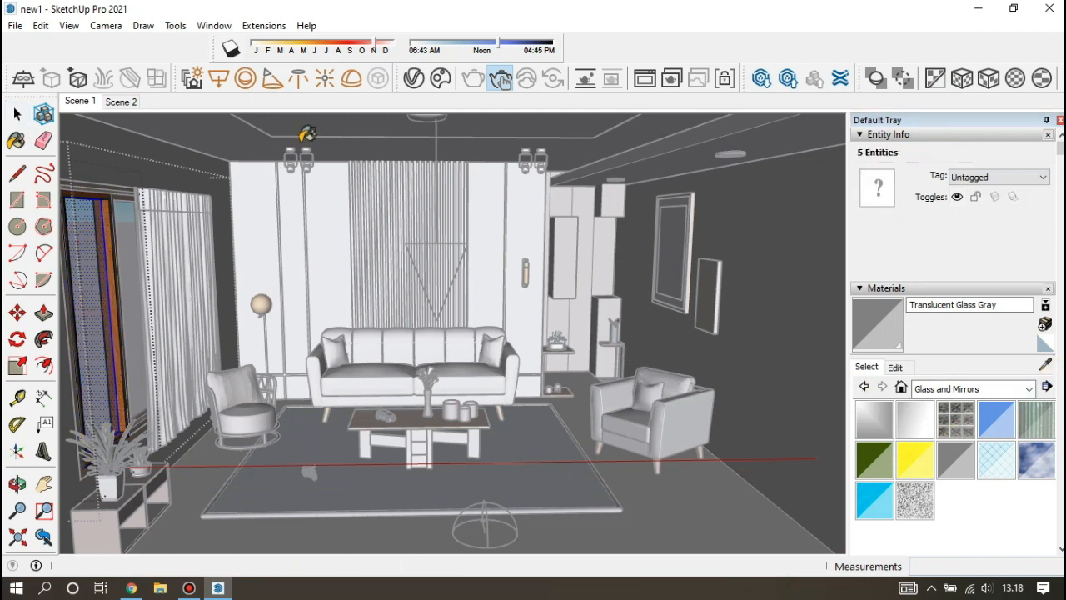
pyautogui.click(417, 84)
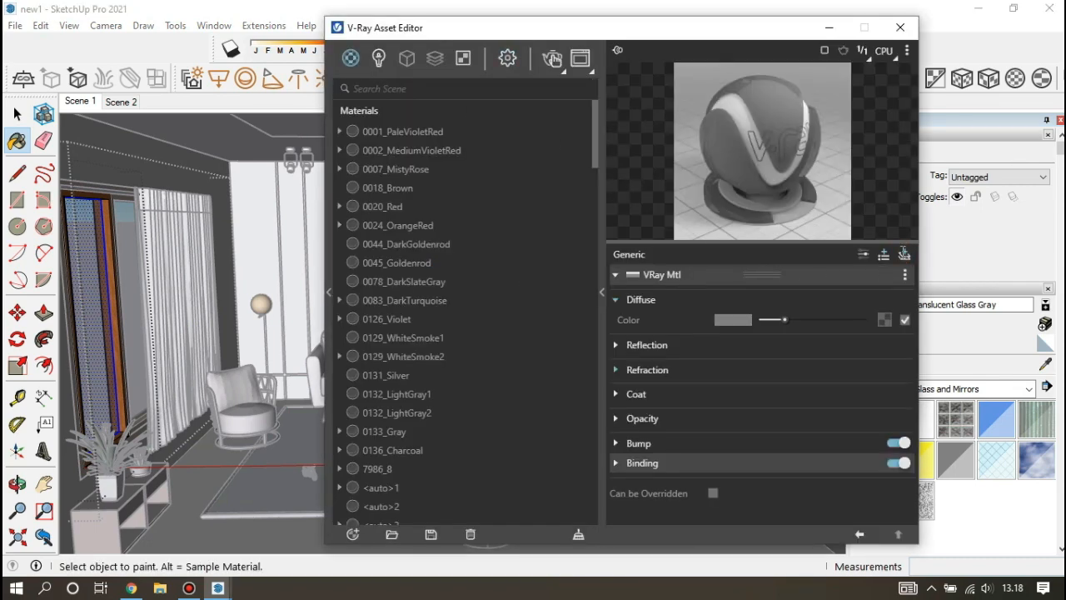
pyautogui.click(905, 257)
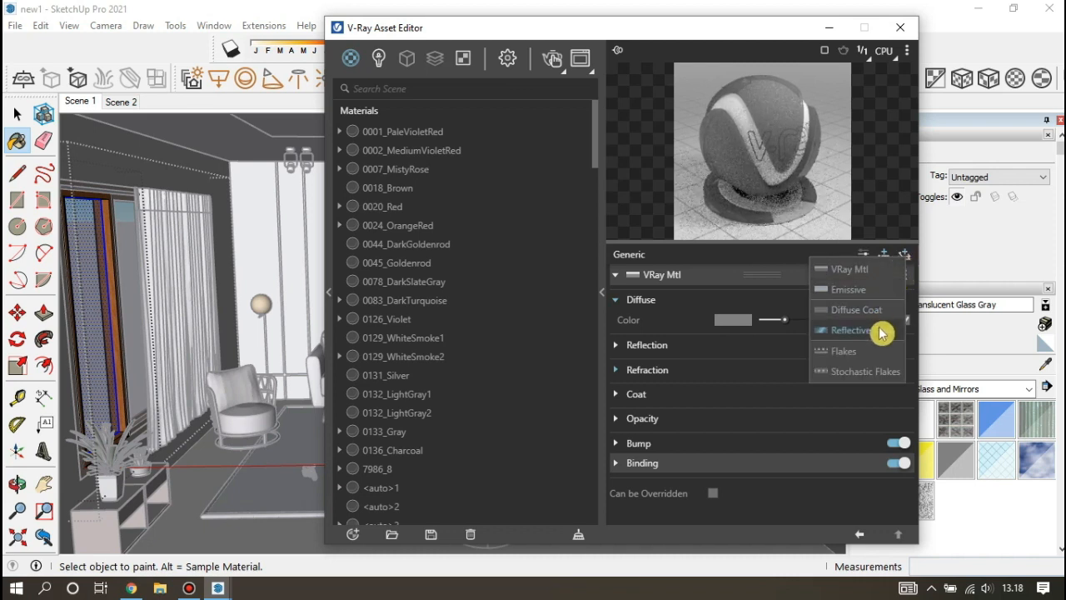
pyautogui.click(886, 257)
pyautogui.click(888, 258)
pyautogui.click(863, 265)
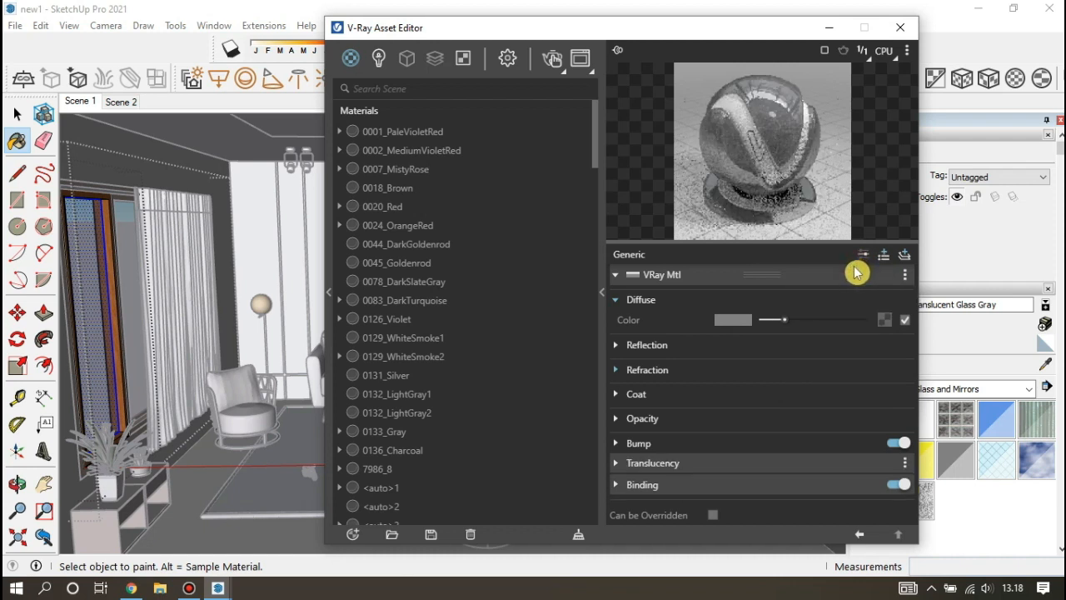
# Lower the window glass material's opacity to 0.31, close the Asset Editor and leave the window group
pyautogui.click(669, 420)
pyautogui.moveTo(854, 447); pyautogui.dragTo(796, 448)
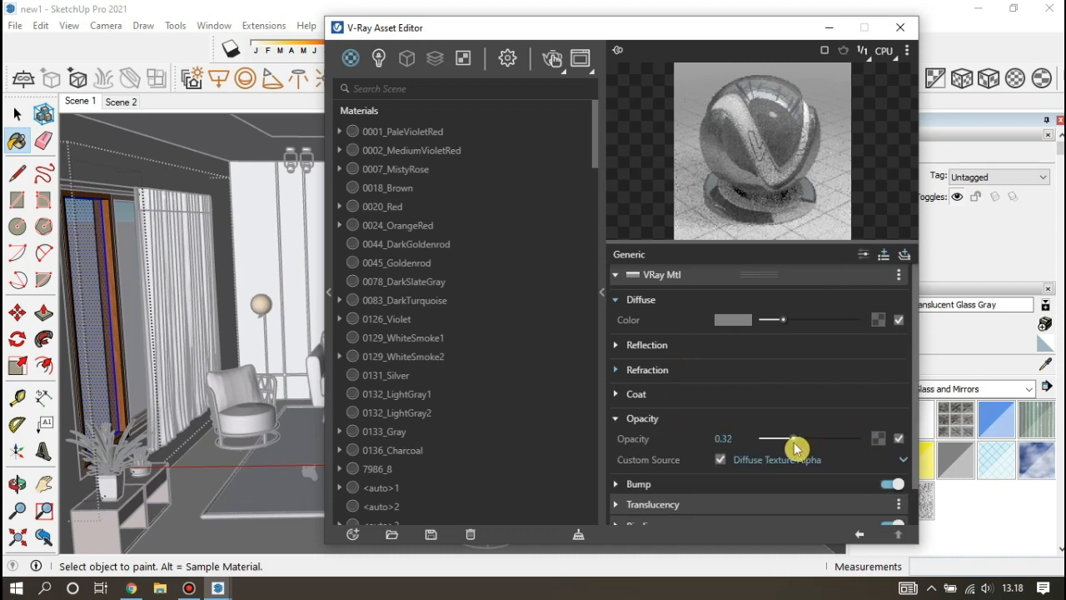
pyautogui.click(900, 32)
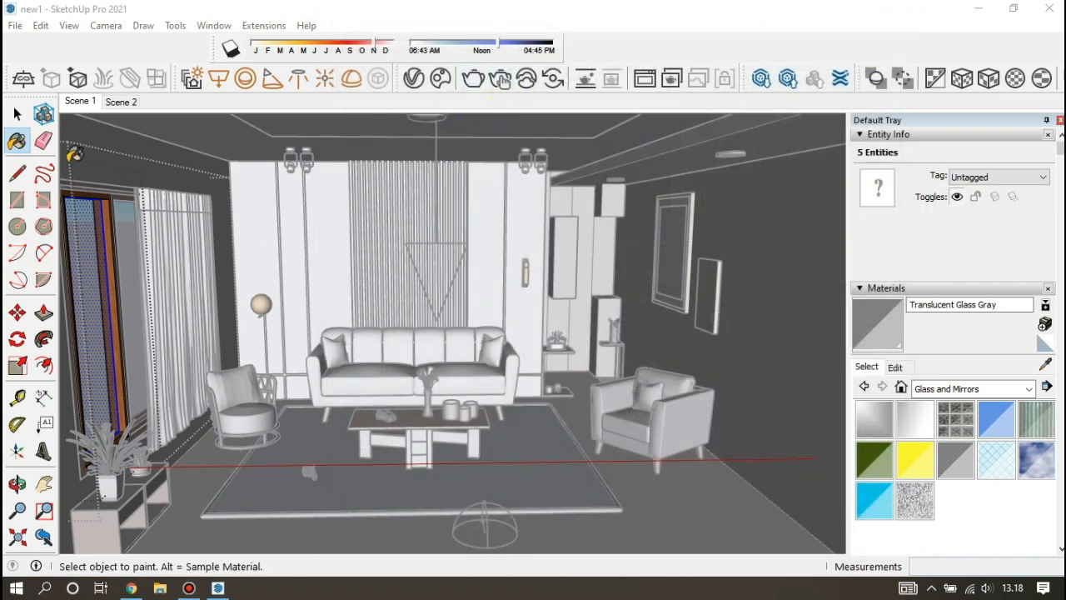
pyautogui.click(16, 114)
pyautogui.click(330, 240)
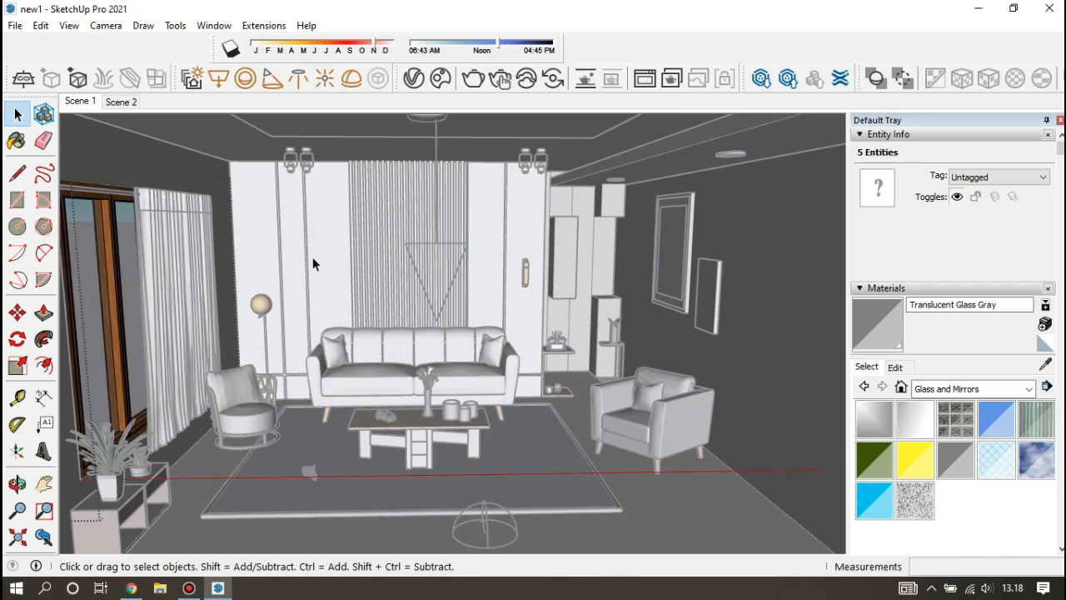
pyautogui.click(289, 294)
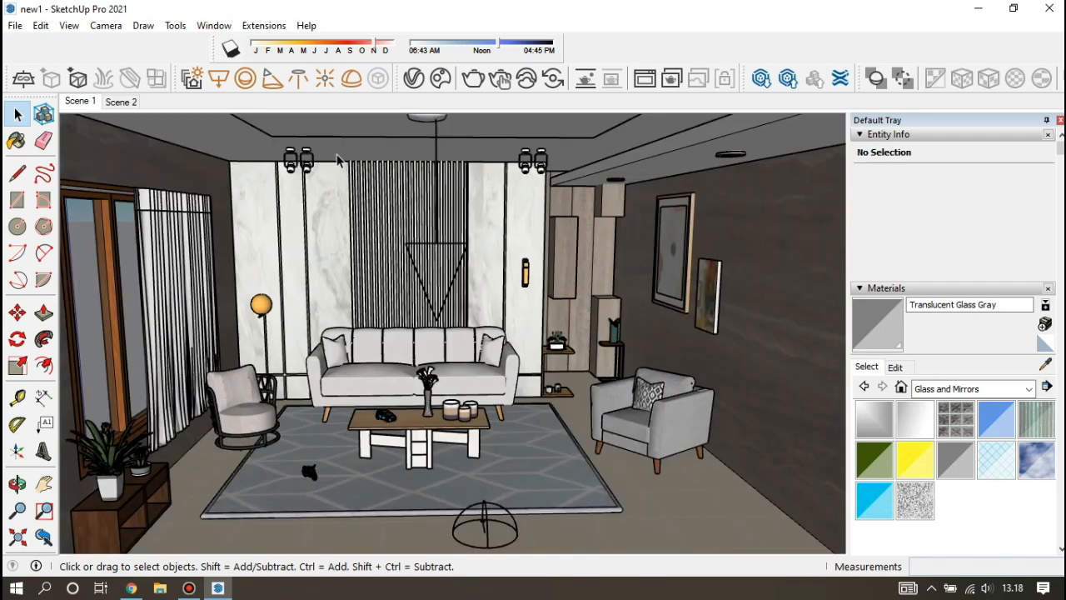
# Draw a V-Ray sphere light with a size of about 4.33 inside the floor lamp's globe
pyautogui.click(246, 79)
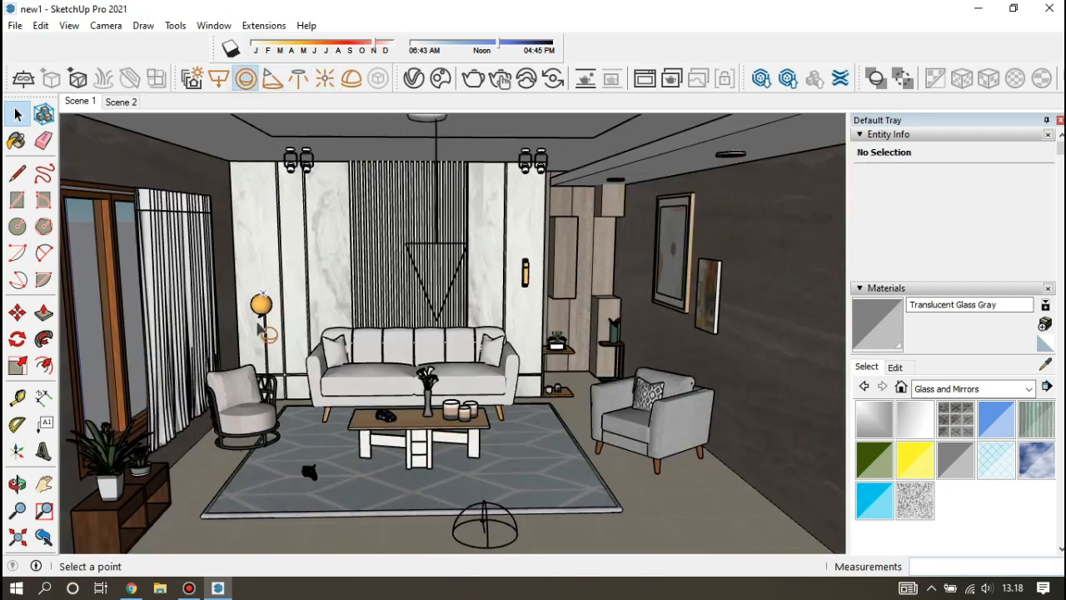
pyautogui.scroll(8, 260, 325)
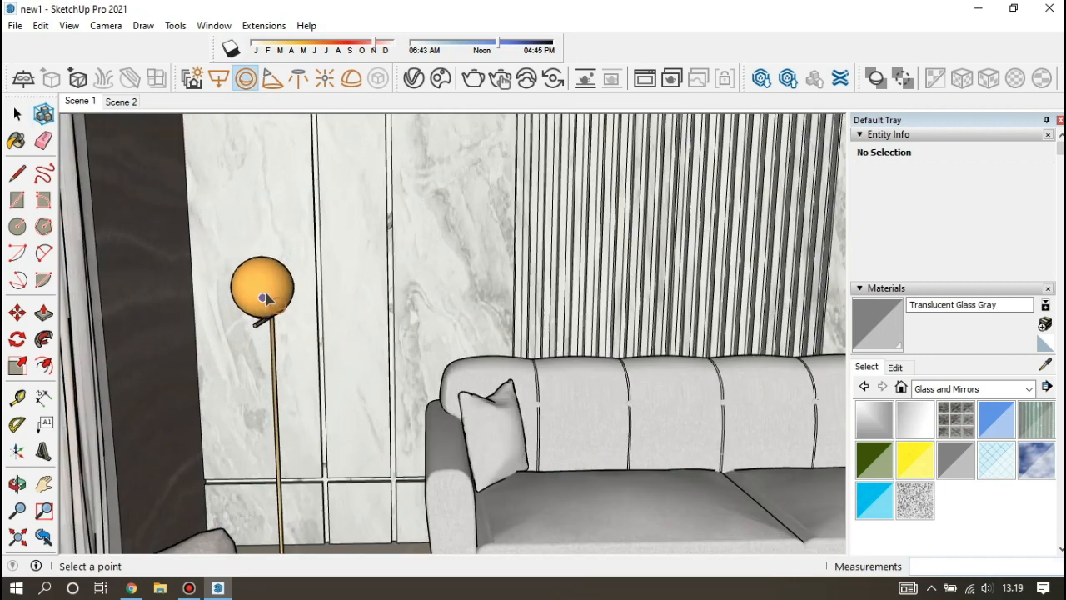
pyautogui.click(264, 290)
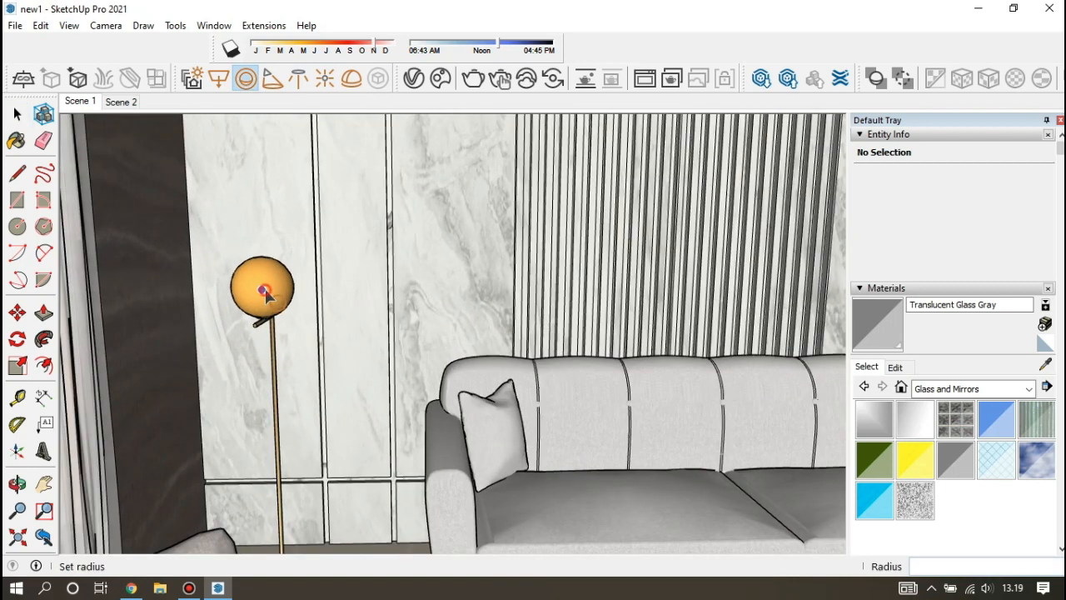
pyautogui.click(232, 279)
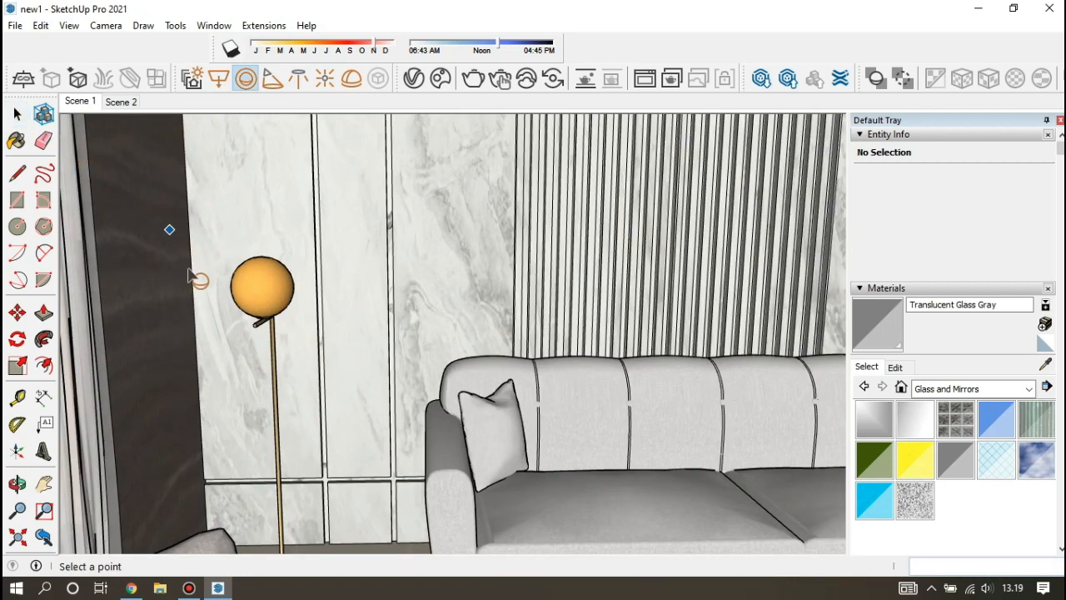
pyautogui.click(262, 290)
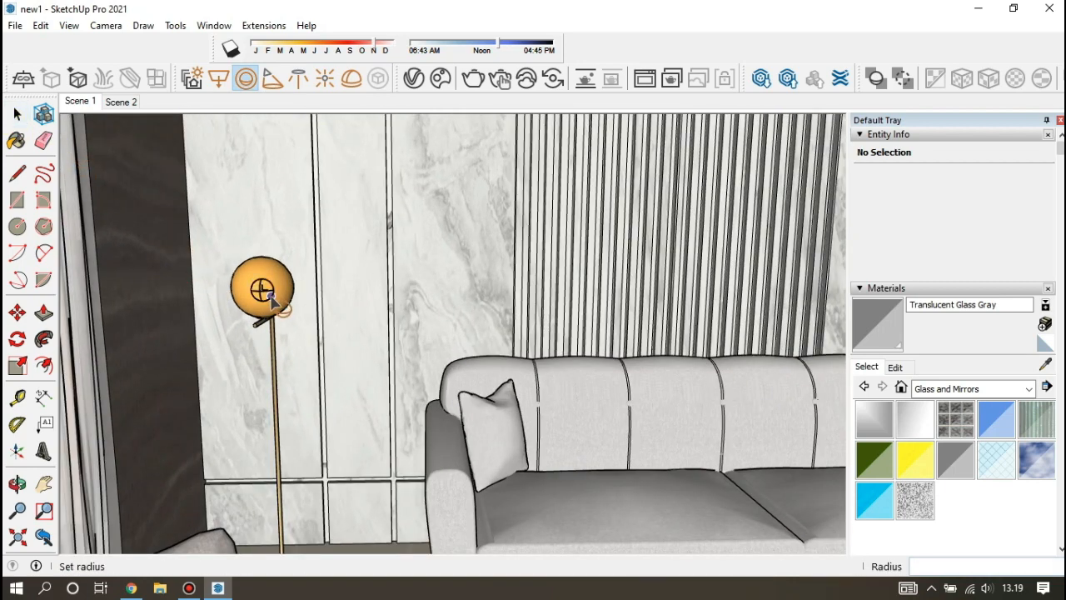
pyautogui.press('space')
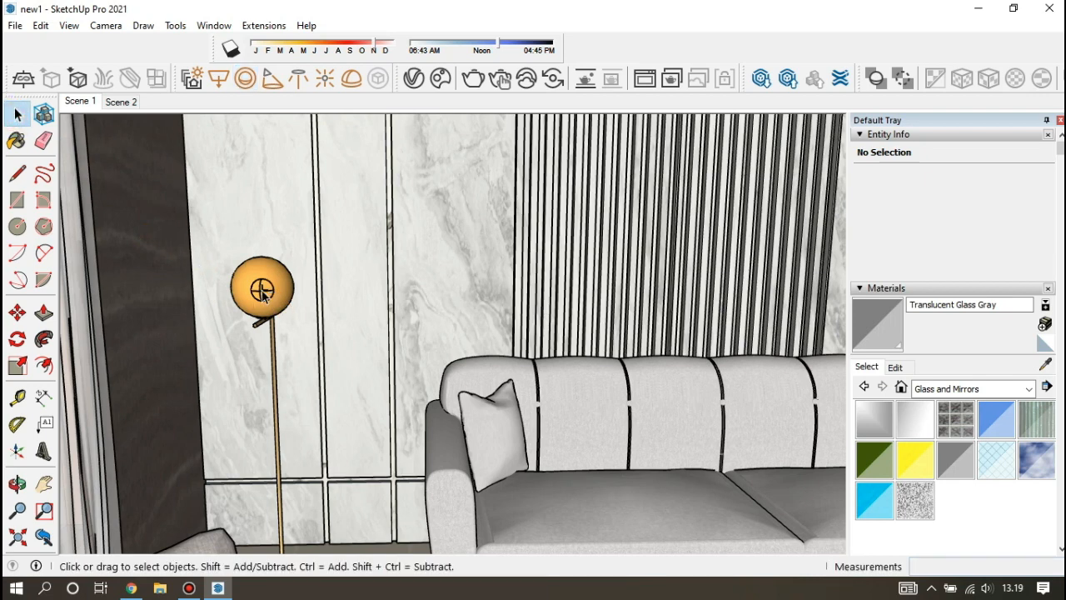
# Set the floor lamp sphere light's intensity to 4000 in the V-Ray Asset Editor
pyautogui.click(417, 81)
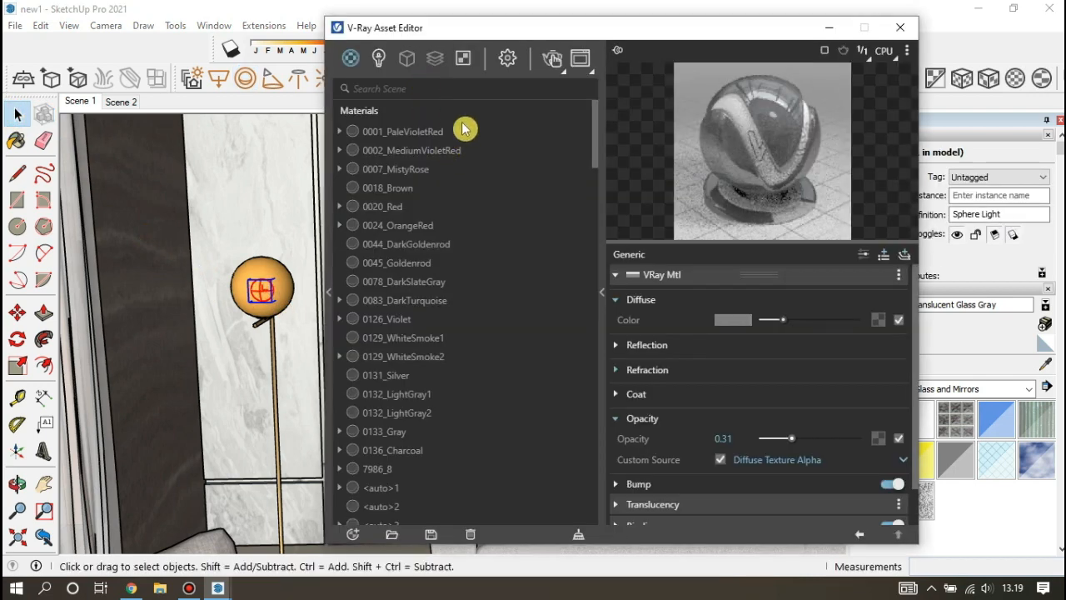
pyautogui.click(378, 60)
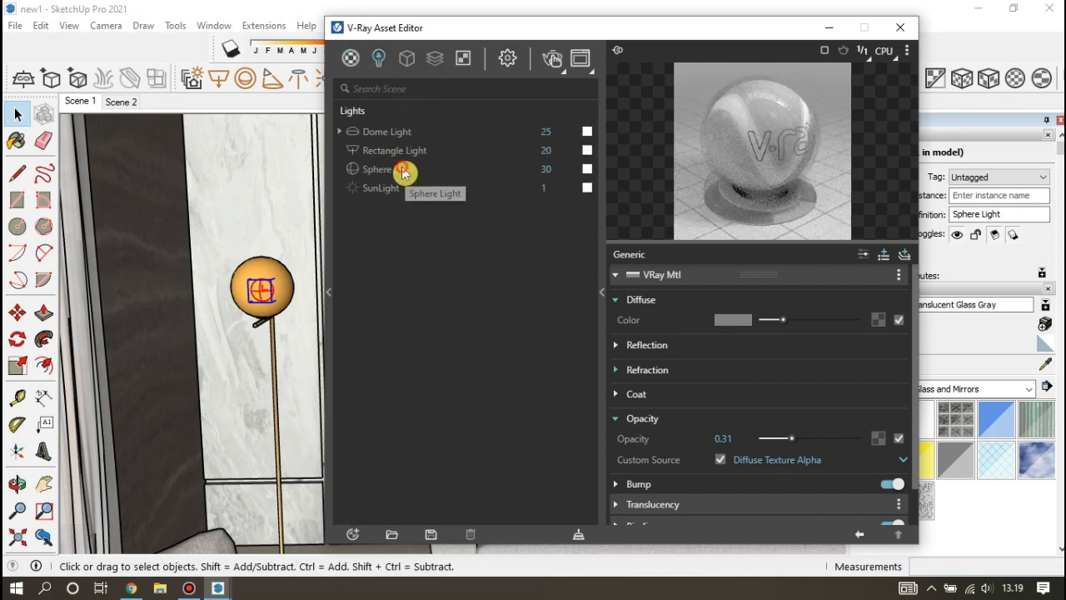
pyautogui.click(405, 170)
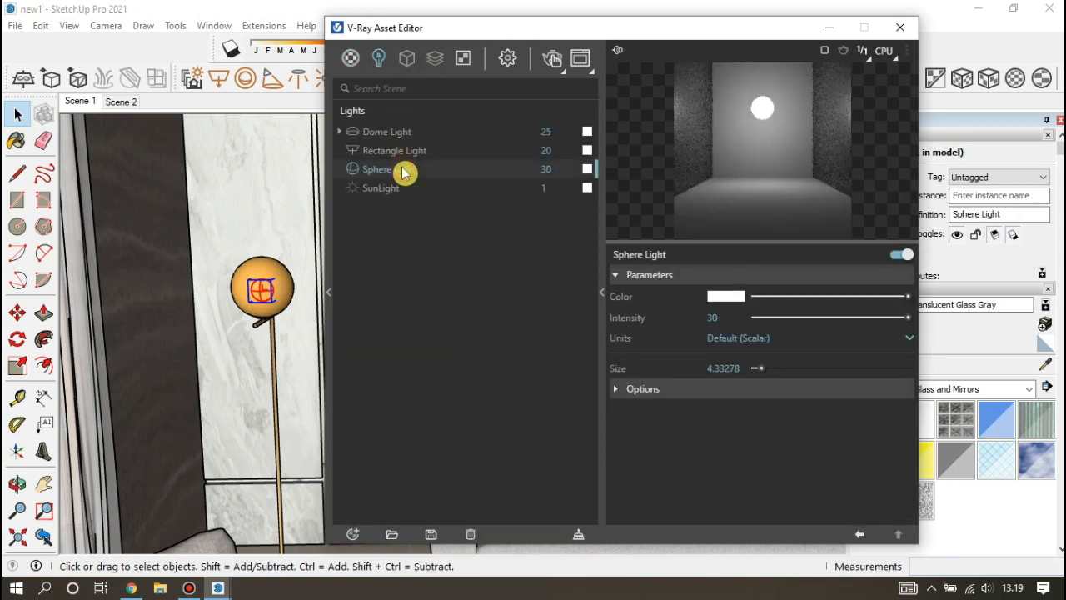
pyautogui.click(539, 172)
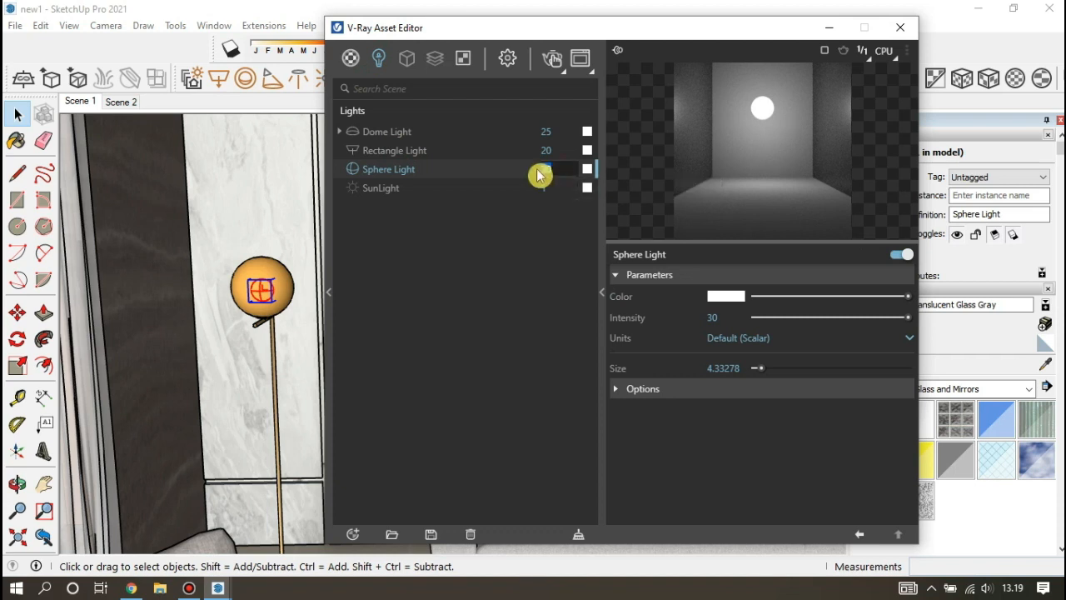
pyautogui.write('400')
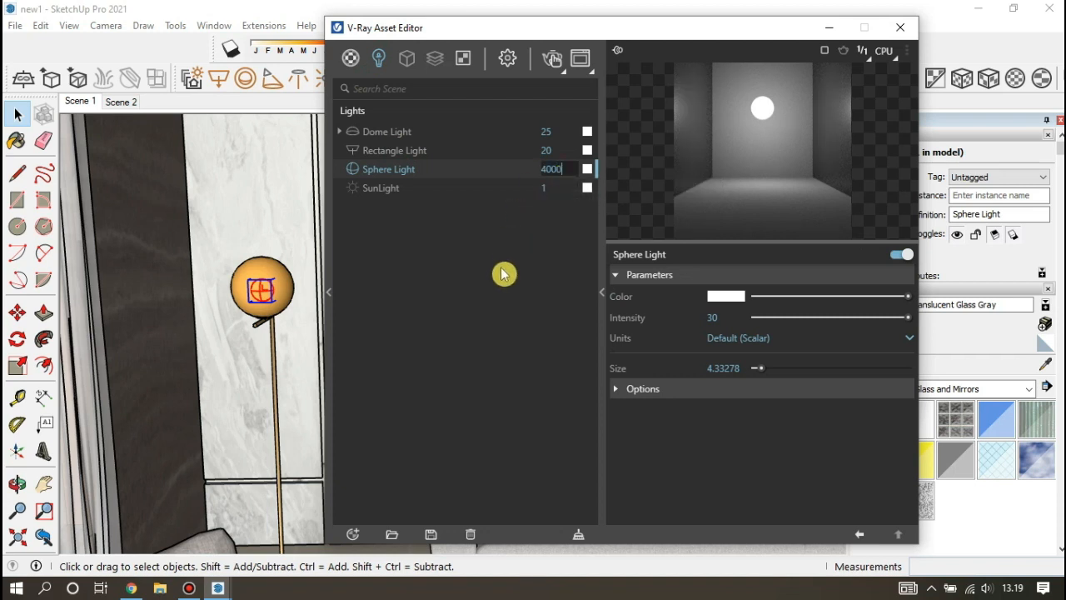
pyautogui.write('0')
pyautogui.press('Return')
# Paste the copied orange colour onto the floor lamp's sphere light, make it invisible and close the Asset Editor
pyautogui.rightClick(716, 297)
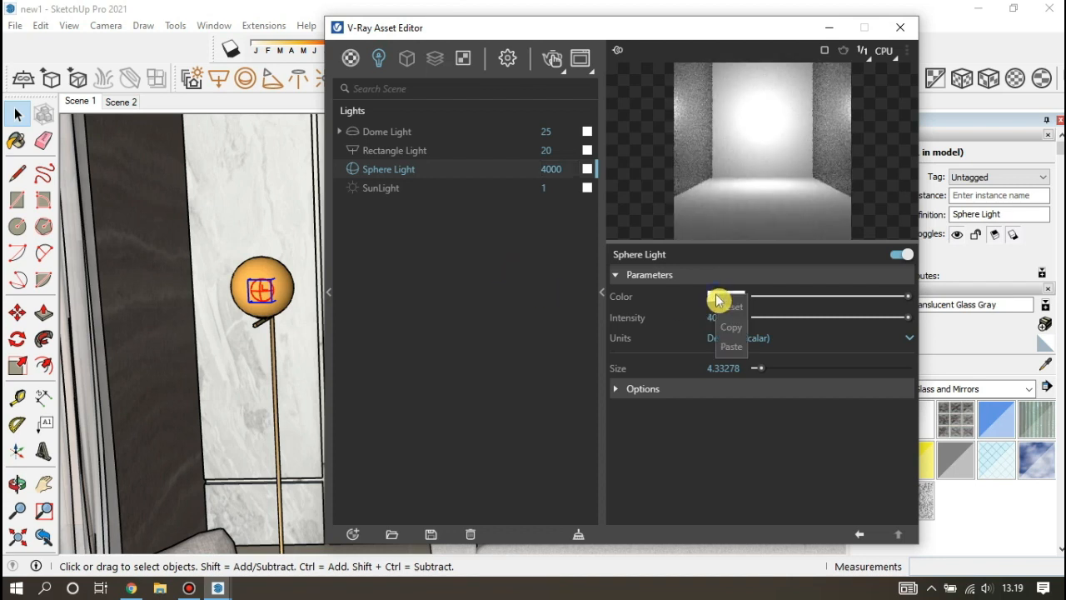
pyautogui.click(724, 346)
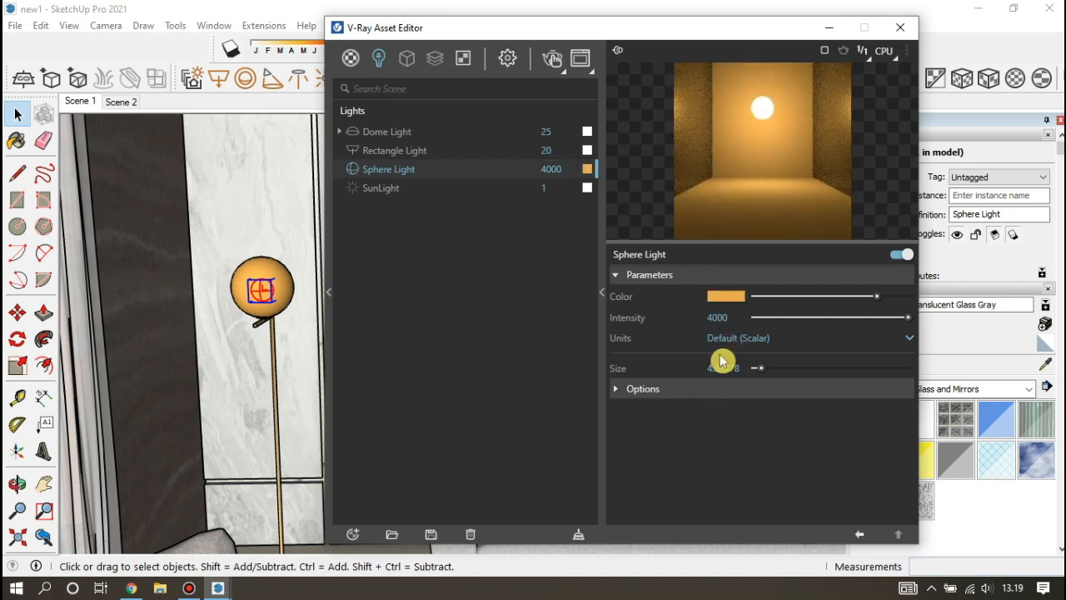
pyautogui.click(689, 389)
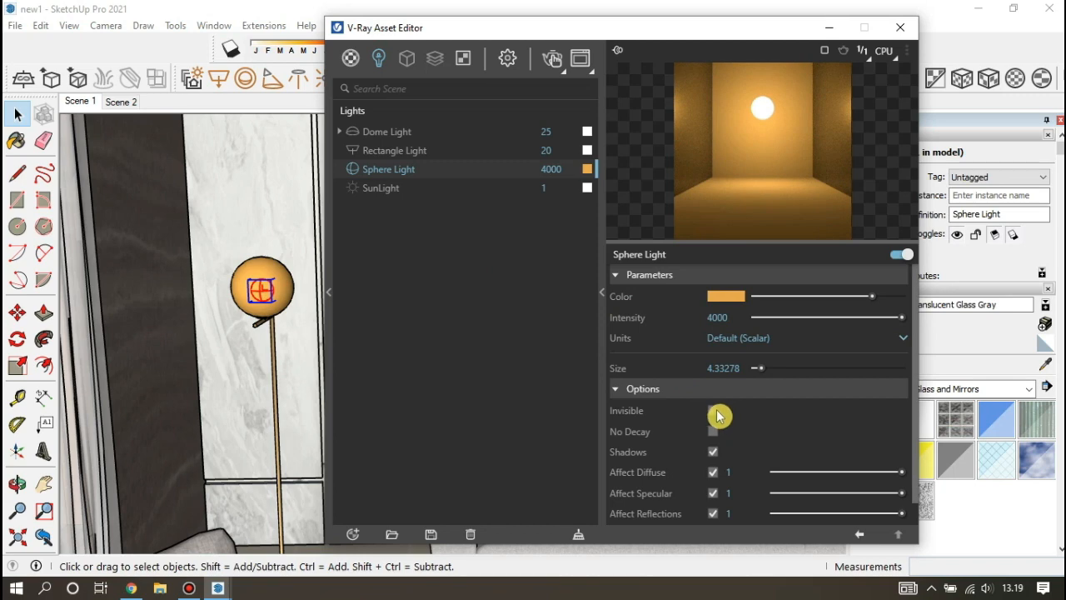
pyautogui.click(889, 32)
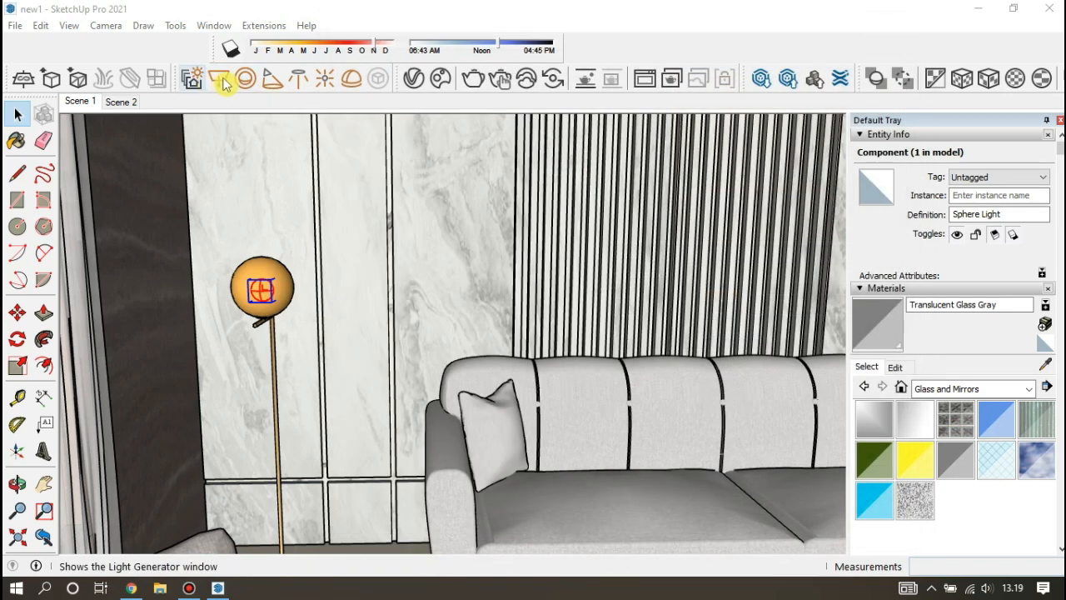
# Draw a second V-Ray sphere light with a size of about 1.36 on the cylindrical wall lamp
pyautogui.click(246, 78)
pyautogui.scroll(-4, 162, 233)
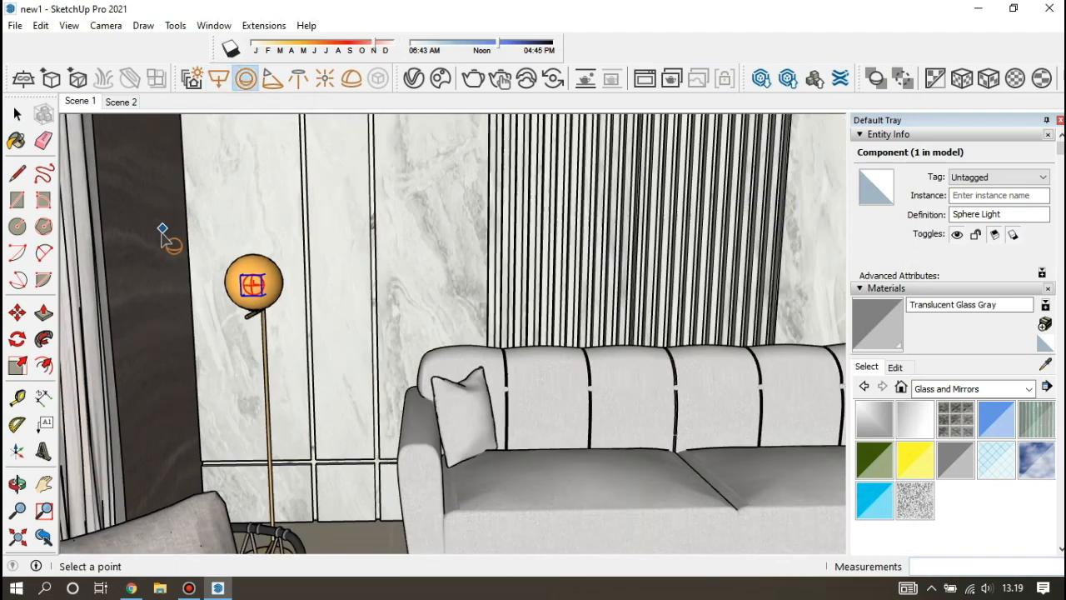
pyautogui.scroll(5, 733, 220)
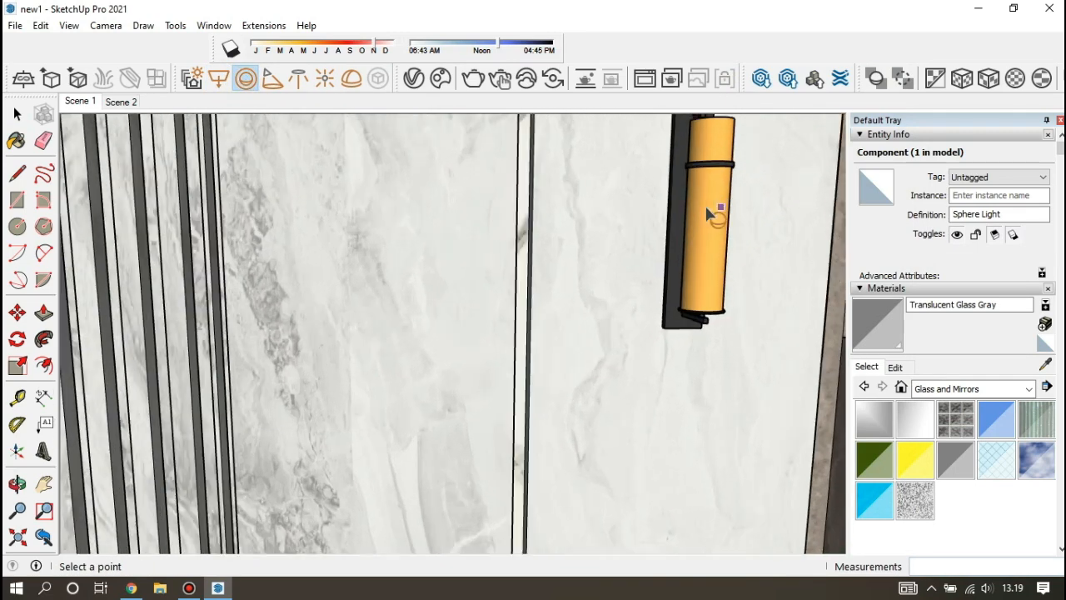
pyautogui.click(711, 206)
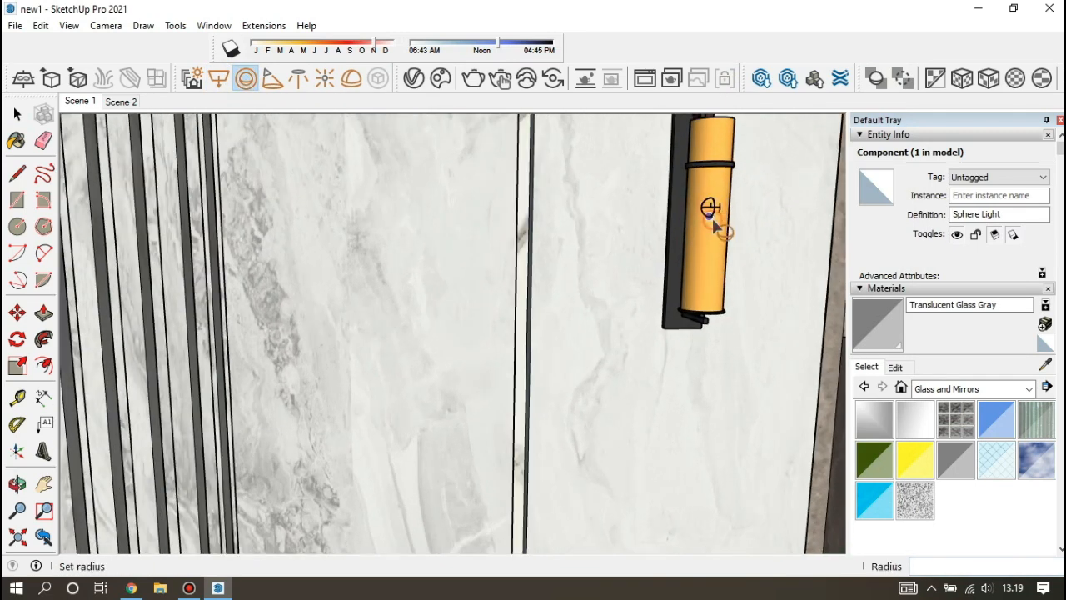
pyautogui.click(714, 225)
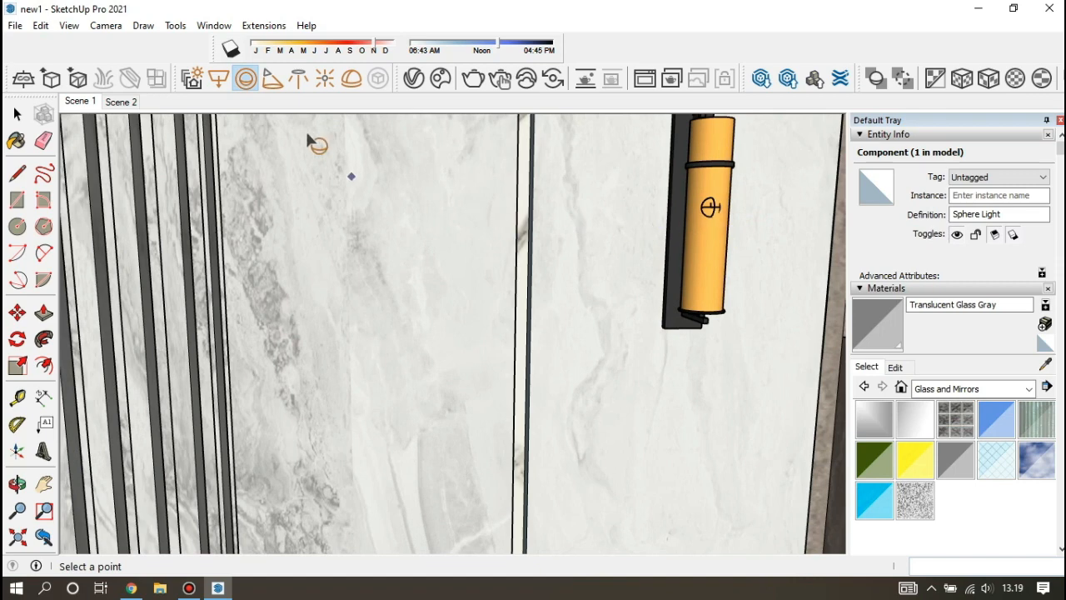
# Set the intensity of the wall lamp's sphere light, Sphere Light#1, to 2500
pyautogui.click(411, 81)
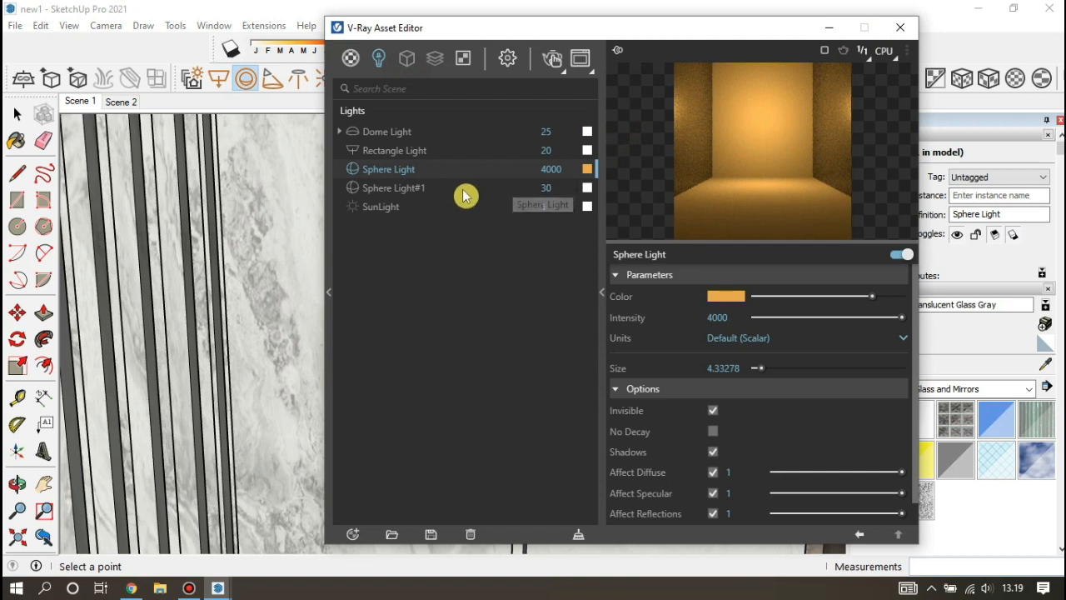
pyautogui.click(445, 189)
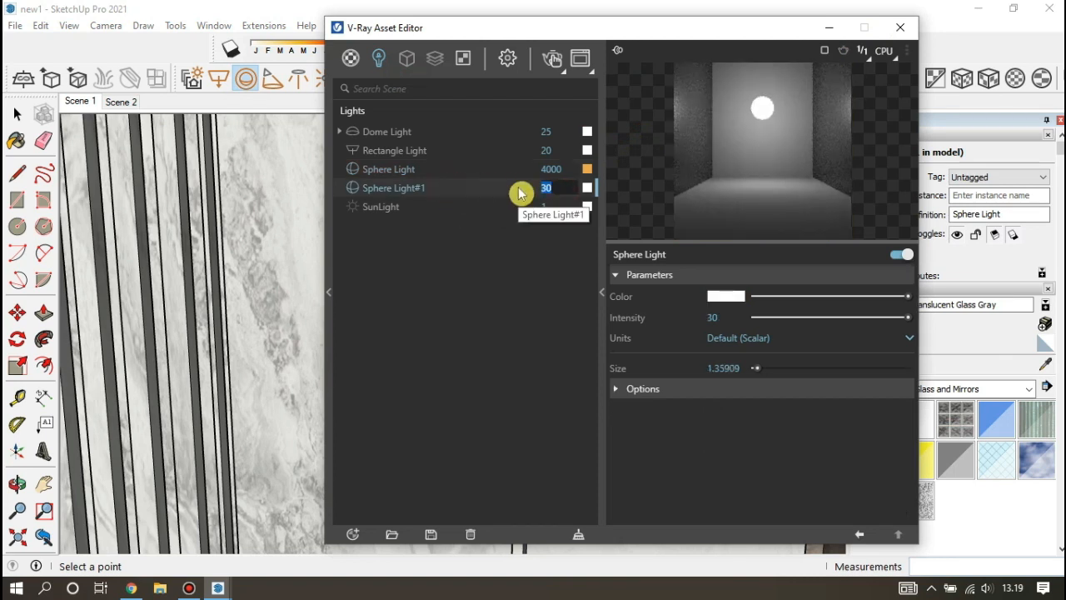
pyautogui.write('25')
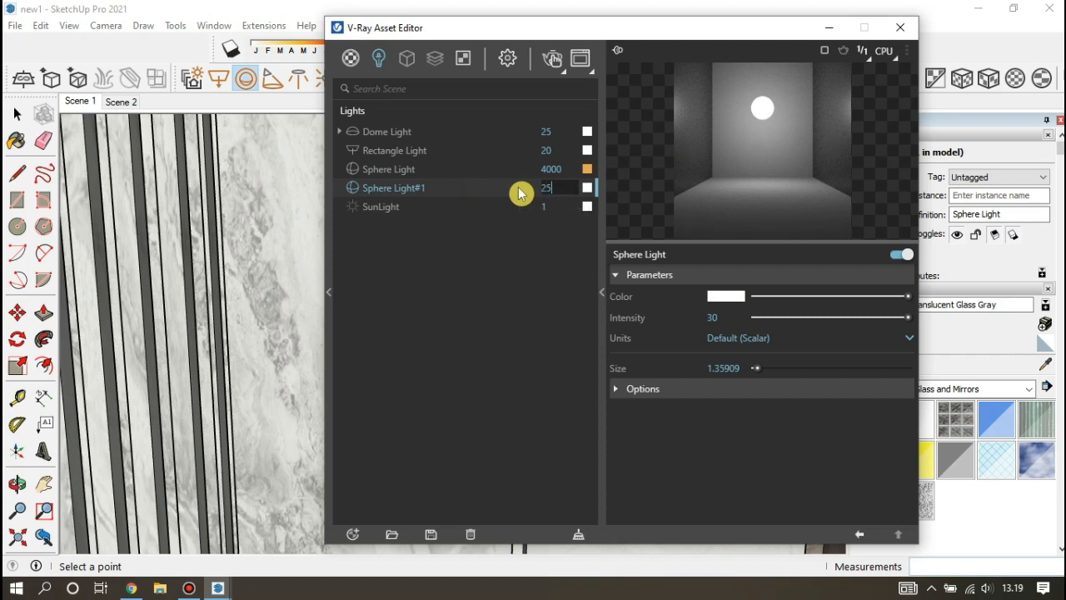
pyautogui.write('00')
pyautogui.press('Return')
# Paste the copied orange colour onto Sphere Light#1 and turn on its Invisible option
pyautogui.rightClick(710, 300)
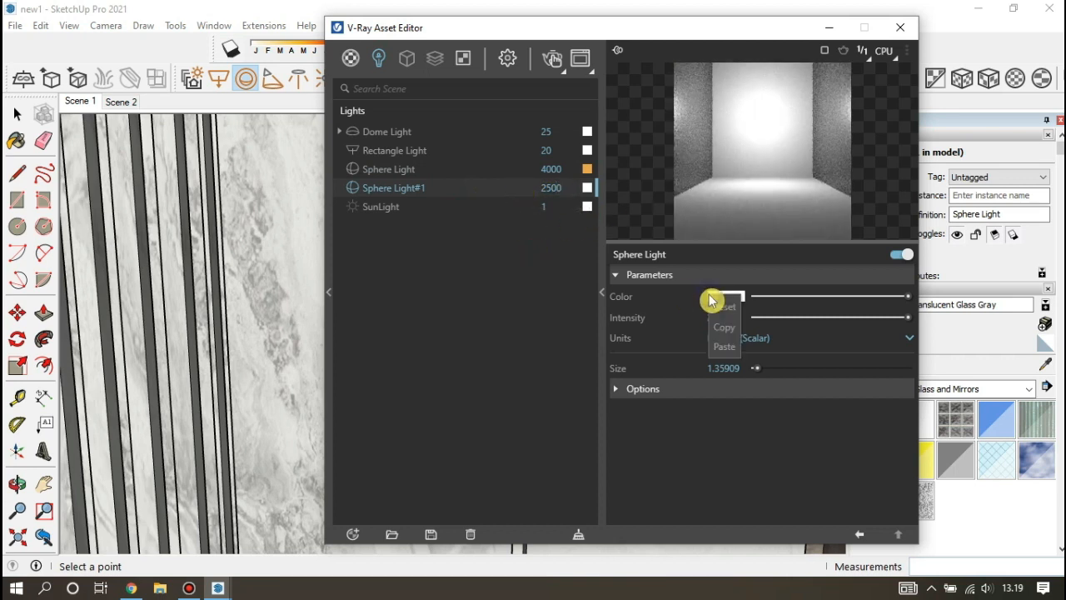
pyautogui.click(722, 346)
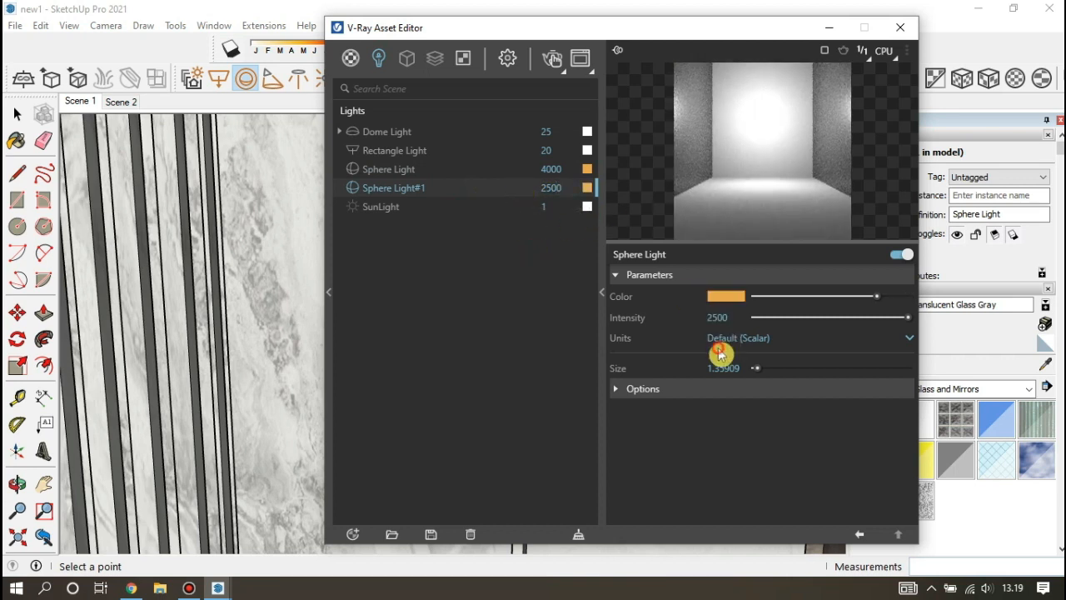
pyautogui.click(642, 389)
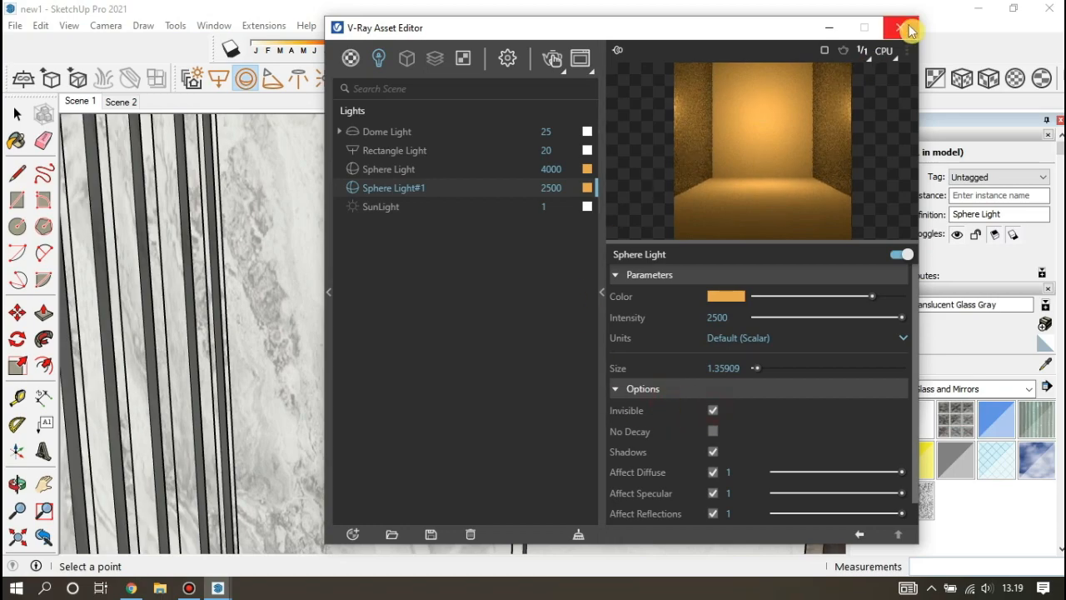
# Close the Asset Editor and return the camera to the saved Scene 1 view
pyautogui.click(899, 26)
pyautogui.scroll(-10, 453, 261)
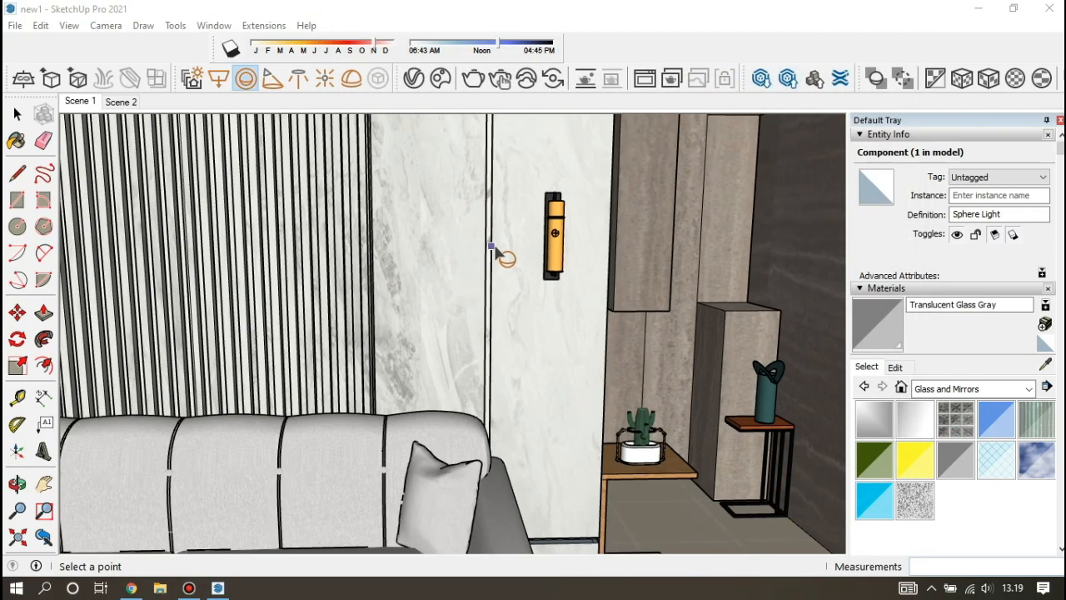
pyautogui.scroll(-6, 498, 247)
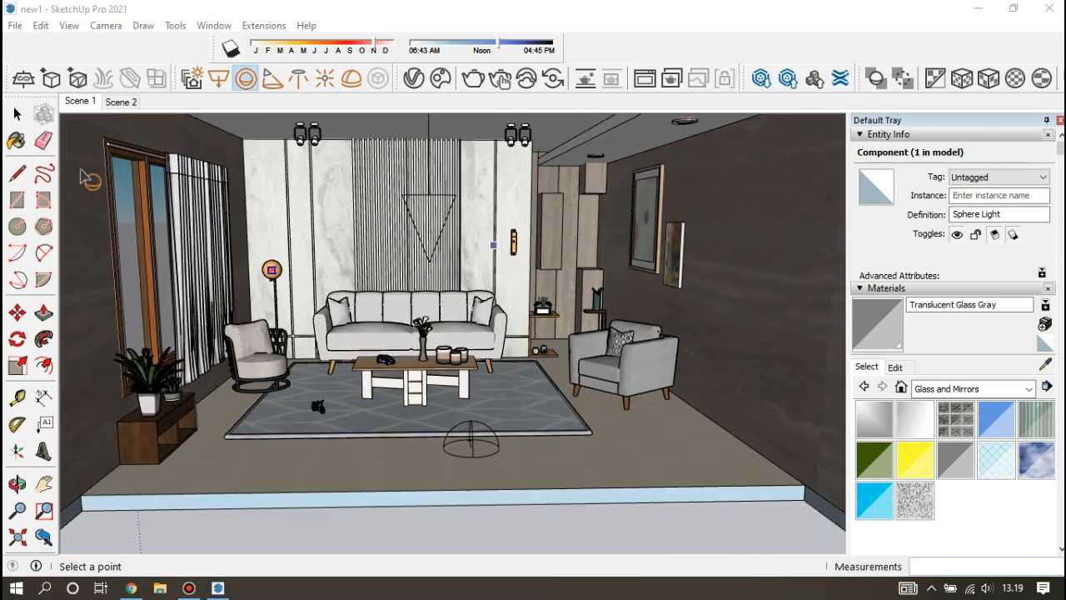
pyautogui.click(83, 102)
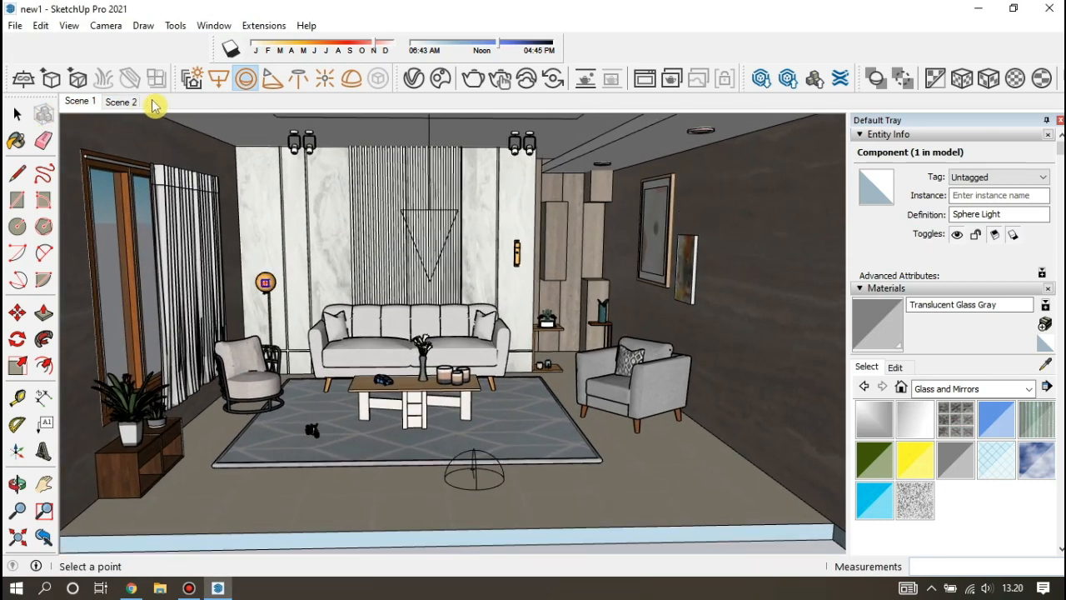
# Set the intensity of the ceiling's Rectangle Light to 17 in the V-Ray Asset Editor
pyautogui.click(413, 81)
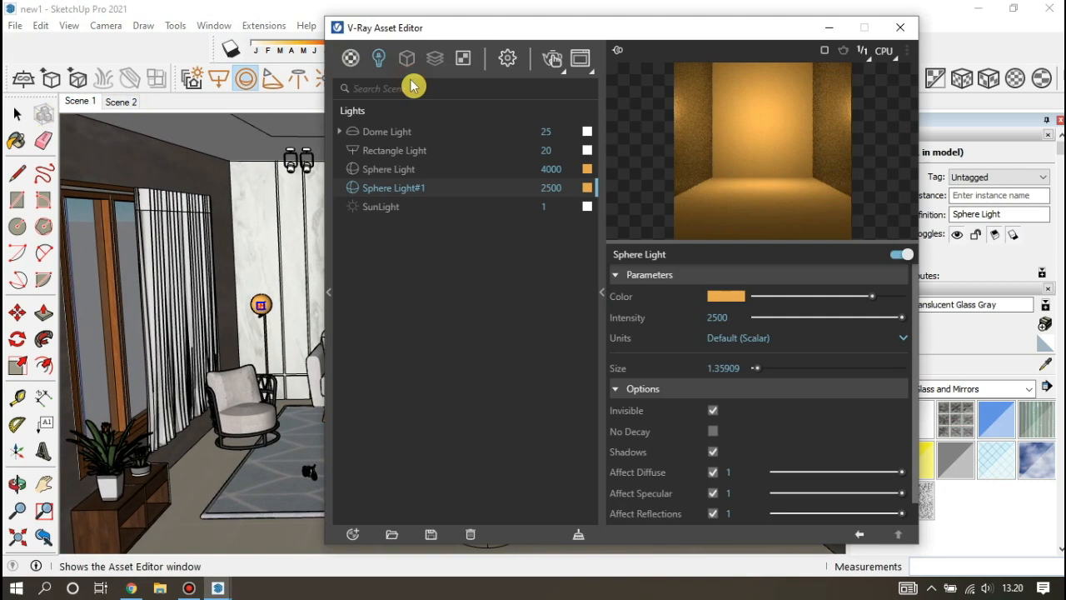
pyautogui.click(404, 155)
pyautogui.click(555, 150)
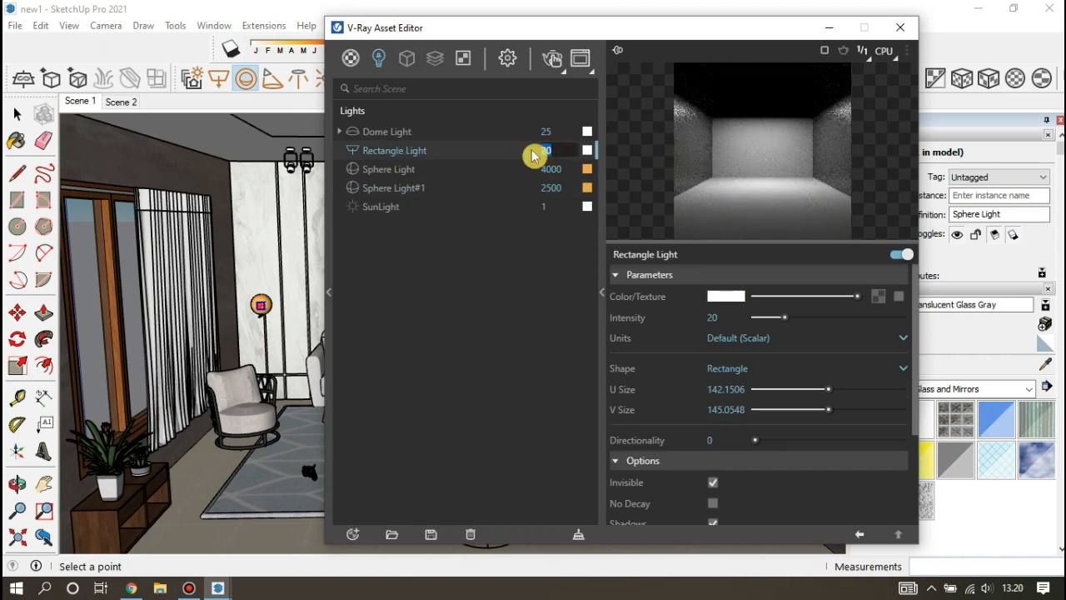
pyautogui.press('BackSpace')
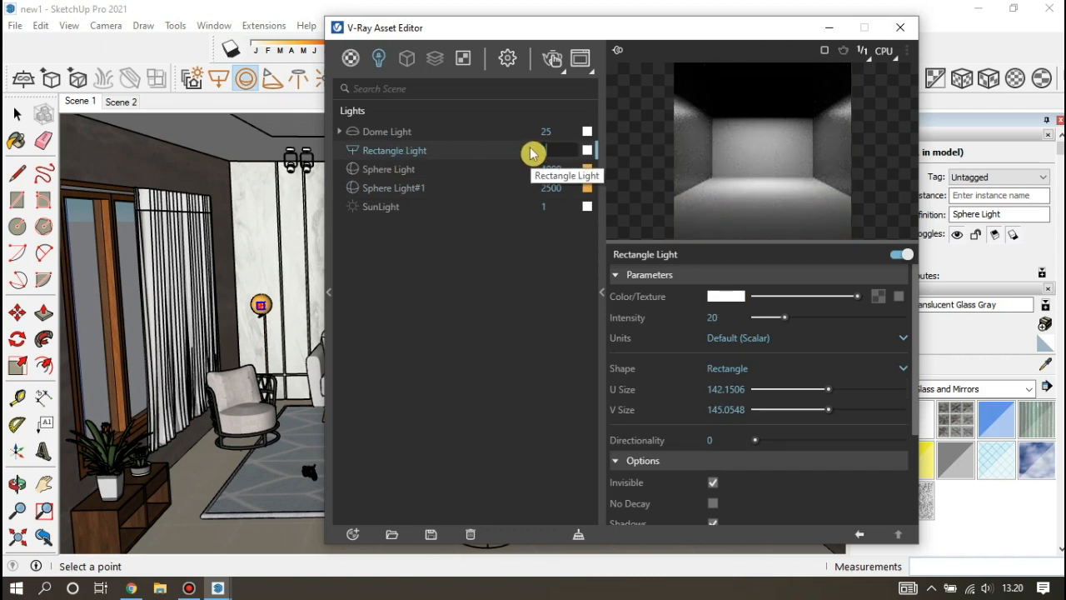
pyautogui.write('17')
pyautogui.press('Return')
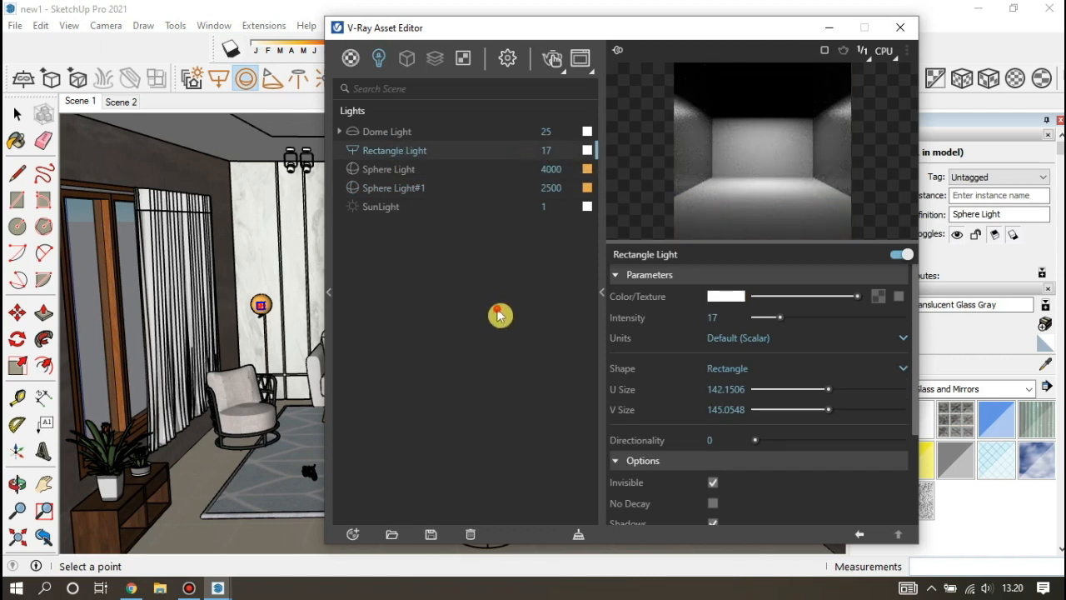
# Close the Asset Editor, run an interactive V-Ray test render of the living room and close the frame buffer
pyautogui.click(916, 30)
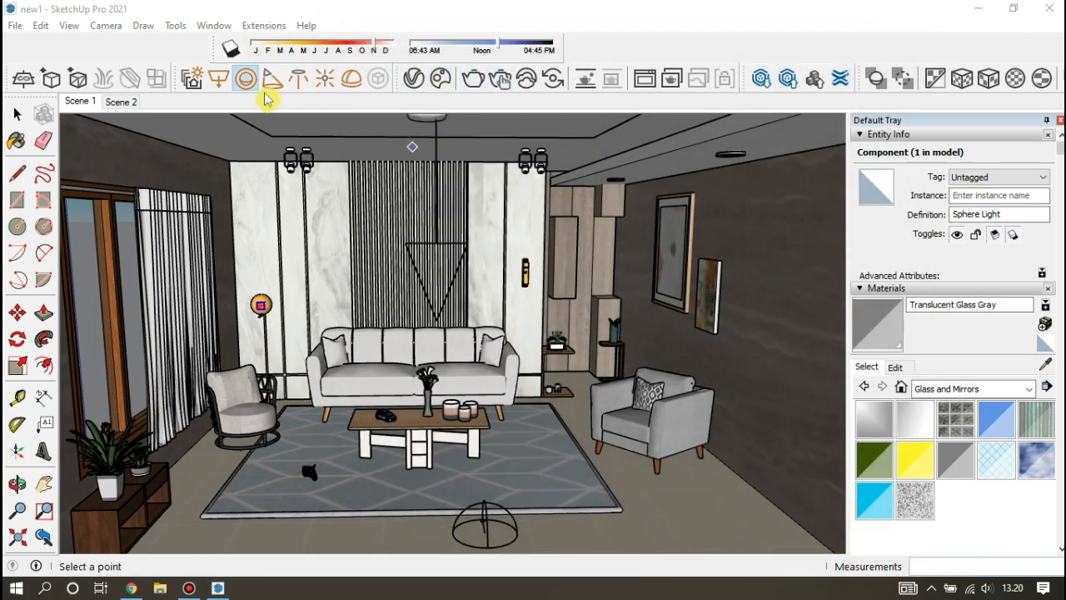
pyautogui.click(502, 80)
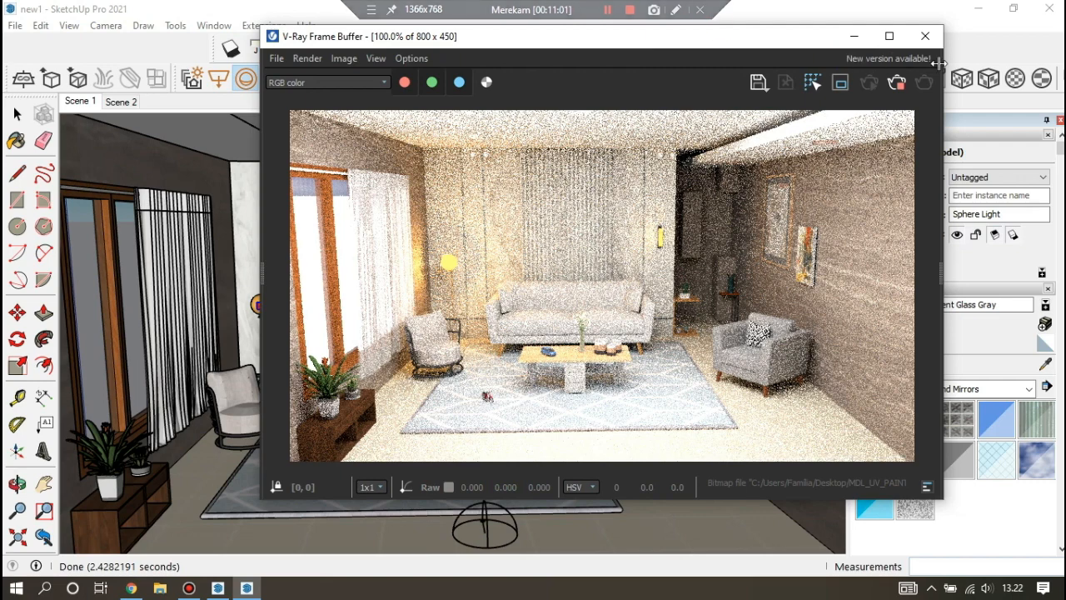
pyautogui.click(924, 36)
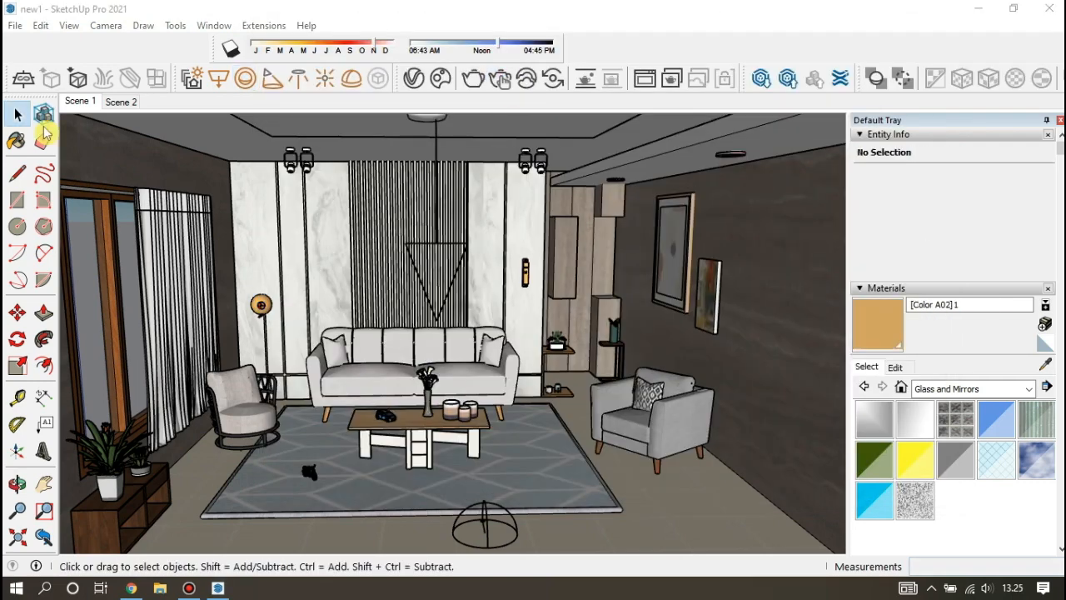
# Open the nearest window sash for editing and paint its glass pane with Translucent Glass Gray
pyautogui.click(95, 283)
pyautogui.tripleClick(93, 288)
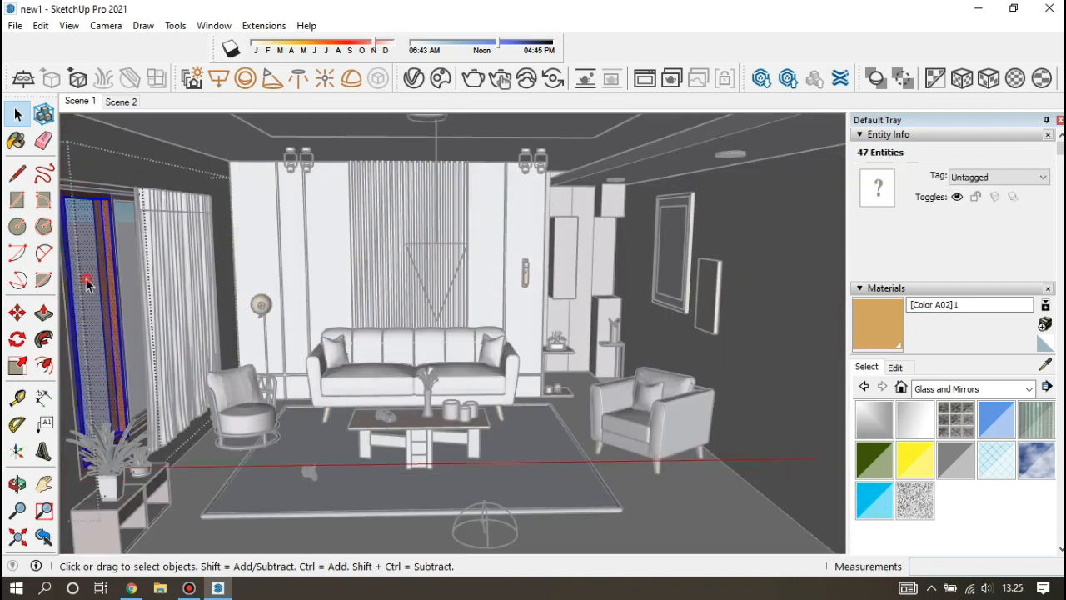
pyautogui.click(90, 296)
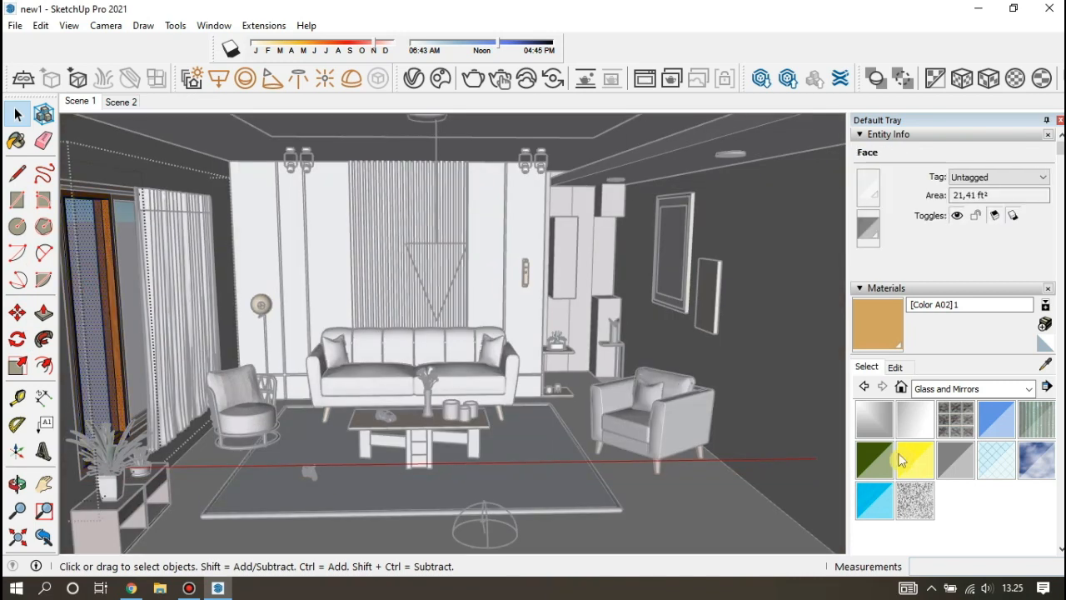
pyautogui.click(966, 451)
pyautogui.click(96, 300)
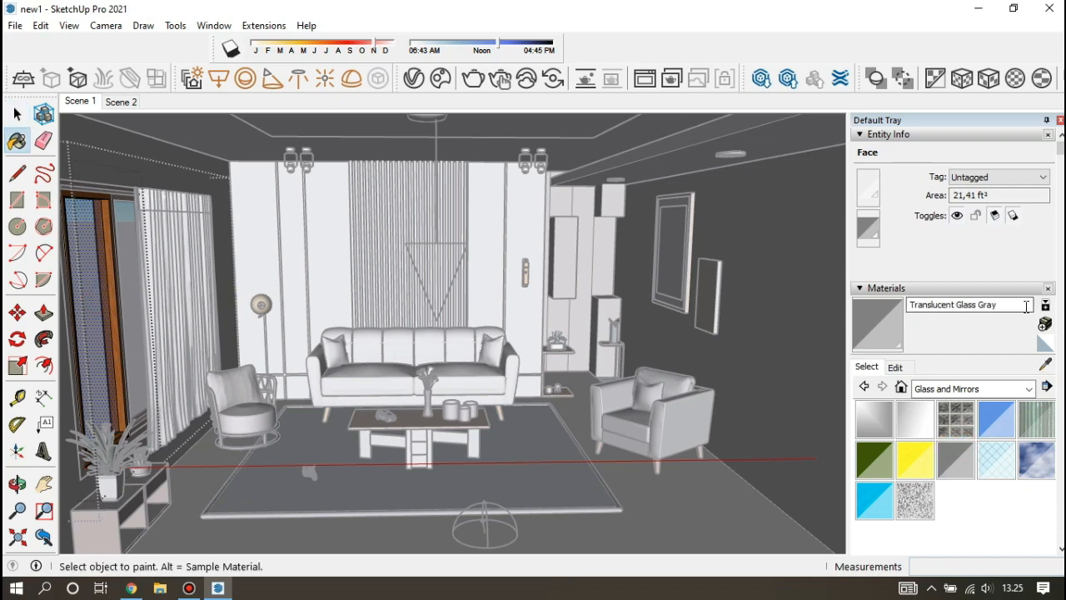
# Sample the window glass and review its material attributes, layer types and refraction settings in the V-Ray Asset Editor
pyautogui.click(1046, 364)
pyautogui.click(86, 261)
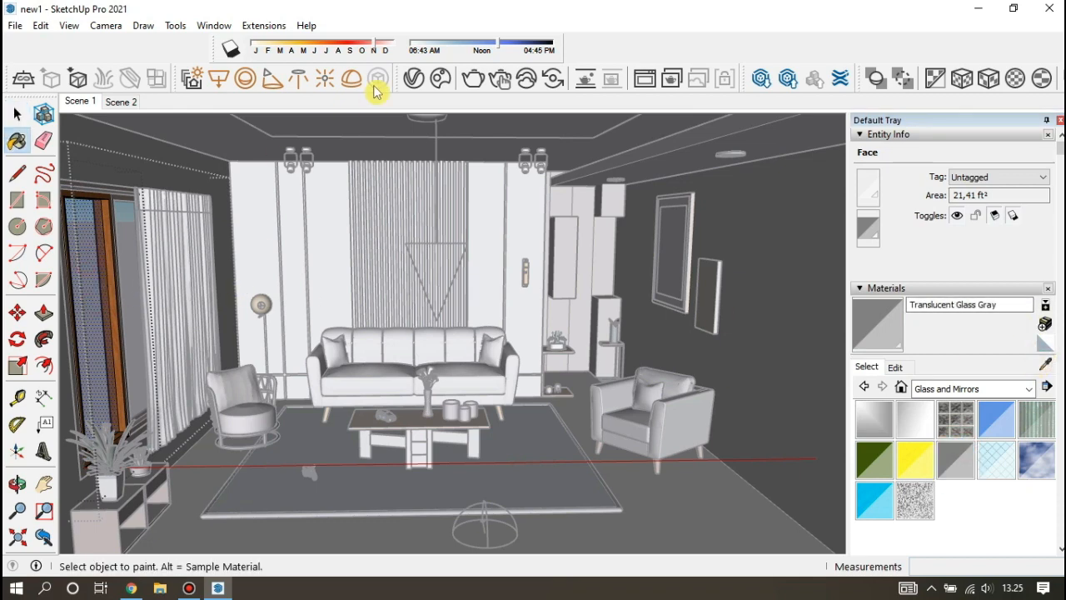
pyautogui.click(414, 76)
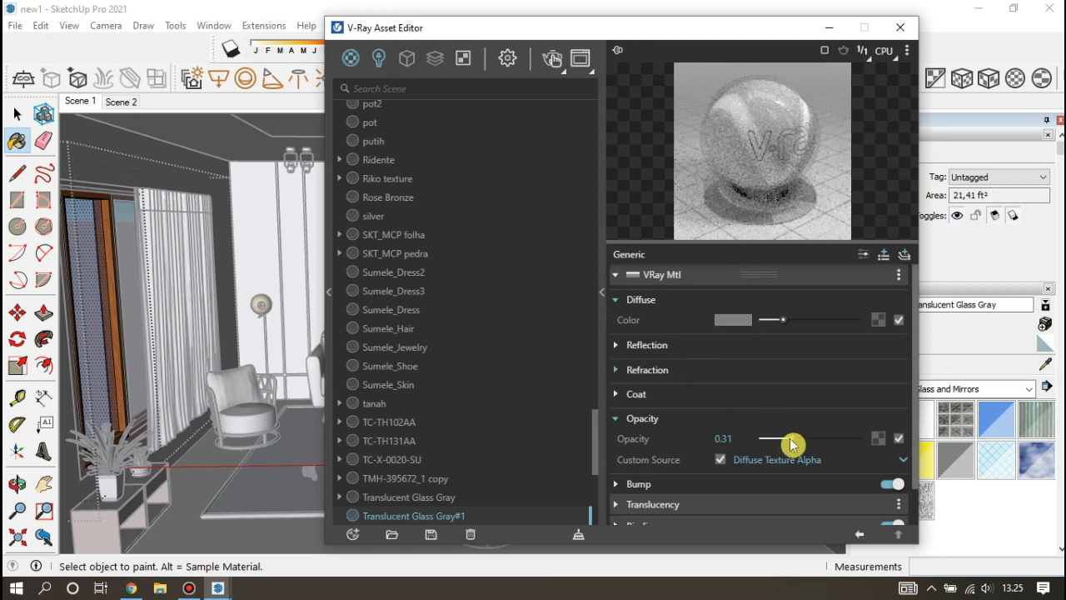
pyautogui.click(886, 255)
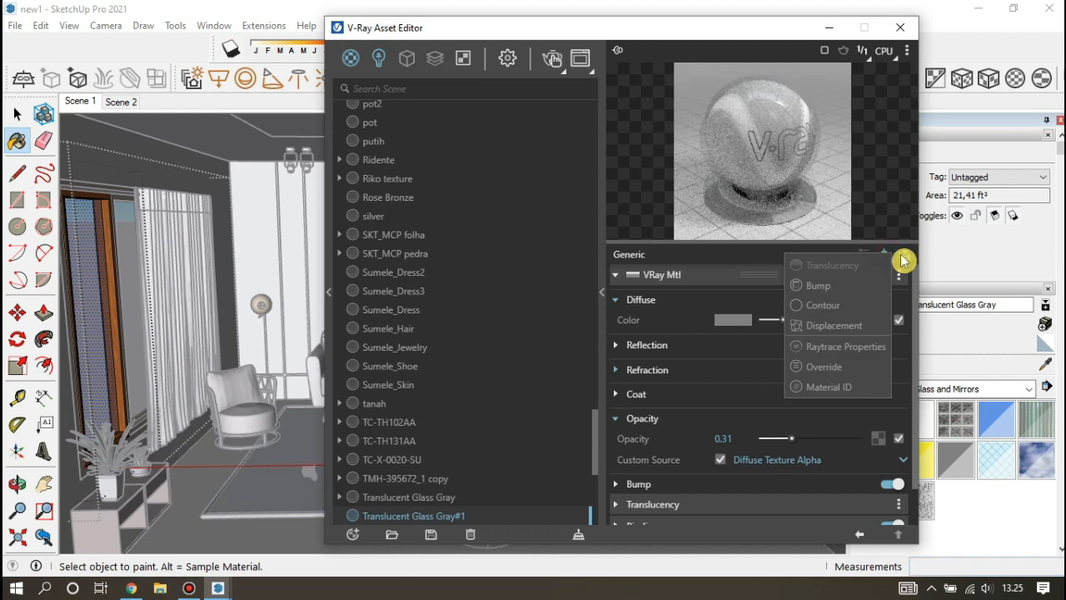
pyautogui.click(902, 255)
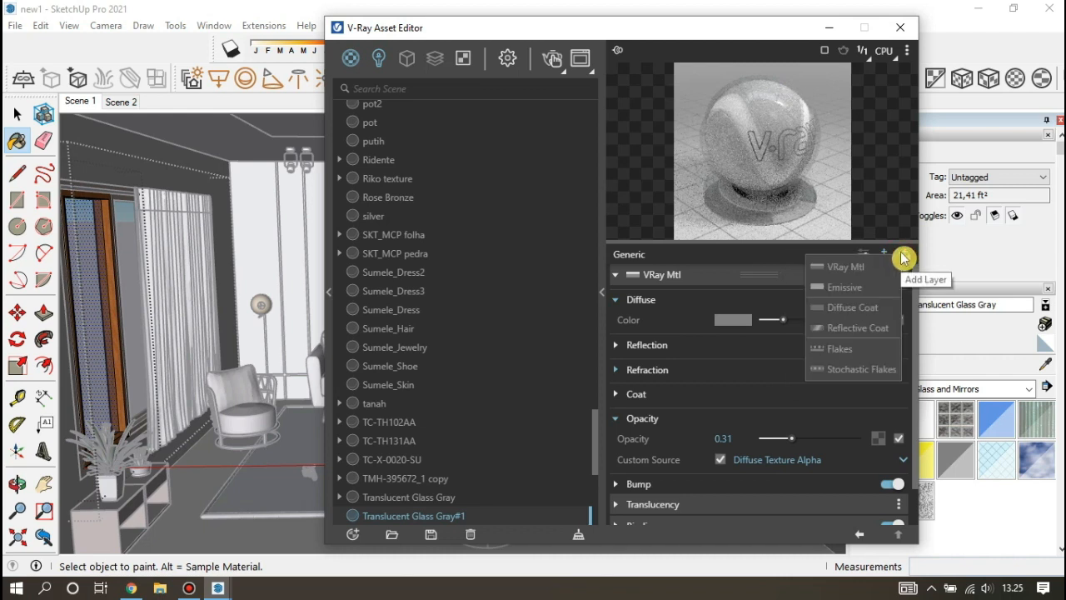
pyautogui.click(765, 372)
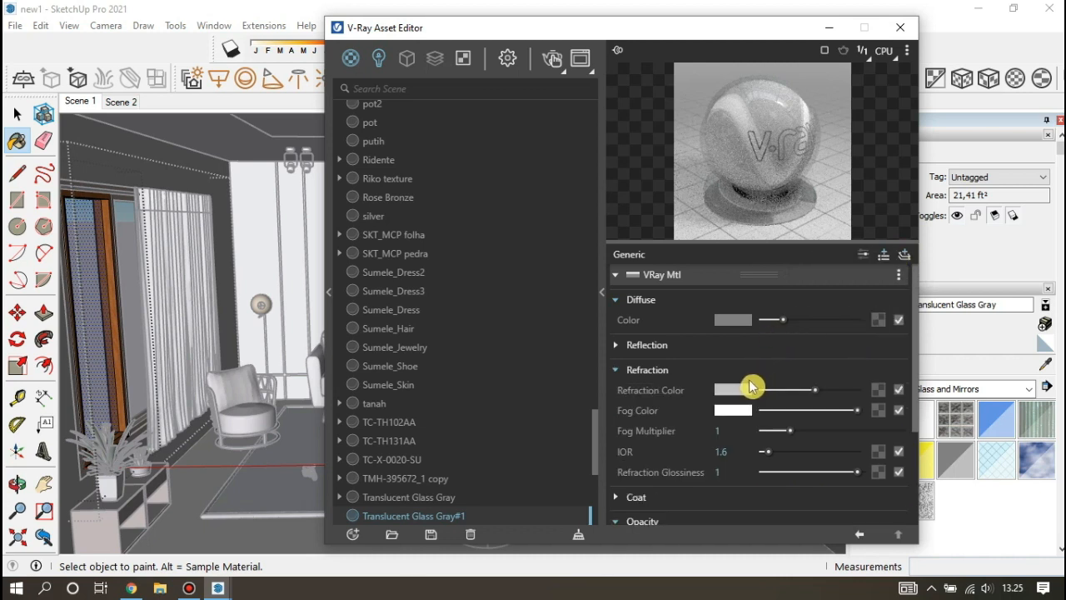
pyautogui.click(754, 371)
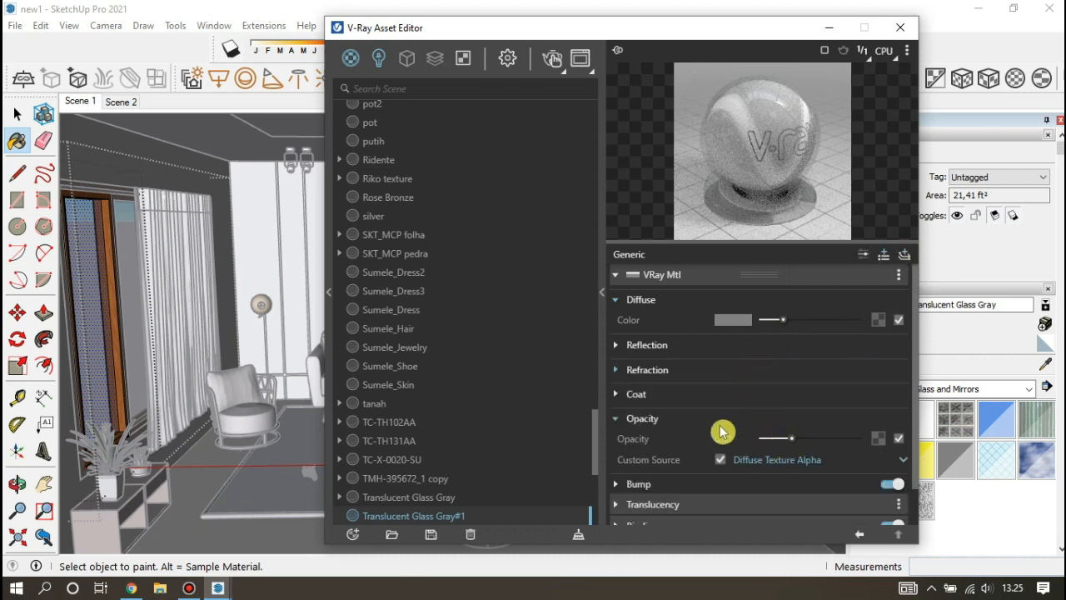
# Darken the translucency colour of Translucent Glass Gray#1 to a medium gray and close the Asset Editor
pyautogui.scroll(-1, 721, 438)
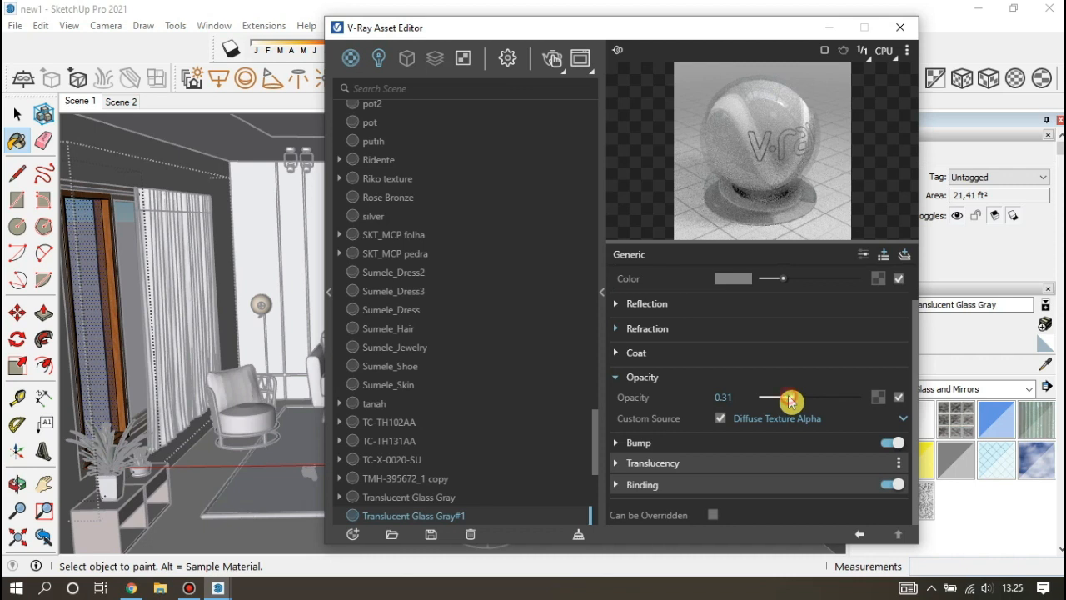
pyautogui.click(750, 463)
pyautogui.scroll(-1, 762, 433)
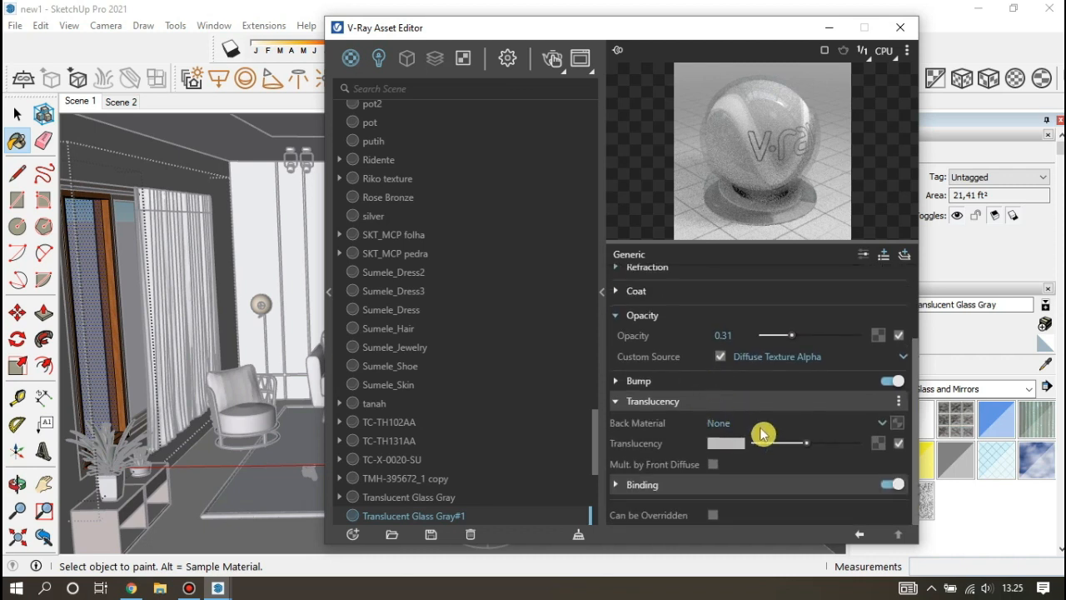
pyautogui.moveTo(806, 443); pyautogui.dragTo(771, 452)
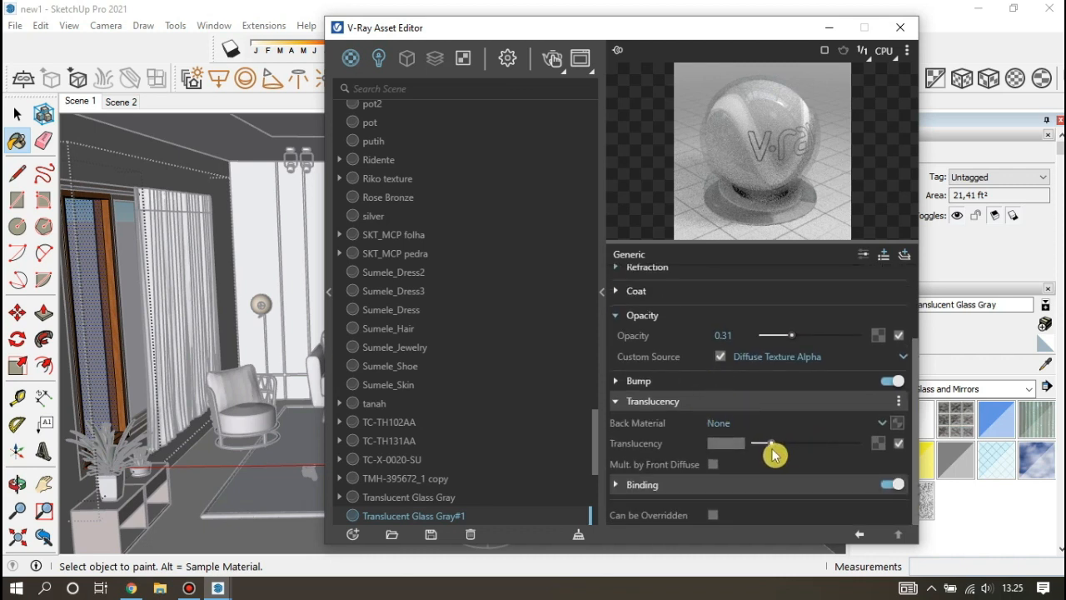
pyautogui.click(906, 32)
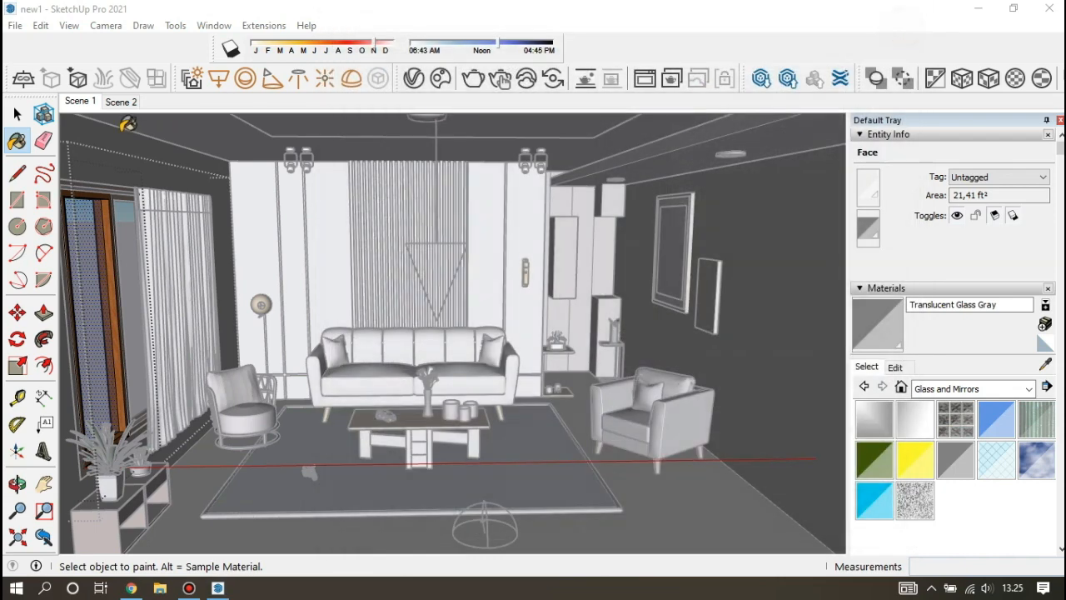
# Sample the second window sash's glass, check its opacity and translucency settings in the Asset Editor, and leave the window group
pyautogui.click(18, 113)
pyautogui.tripleClick(127, 264)
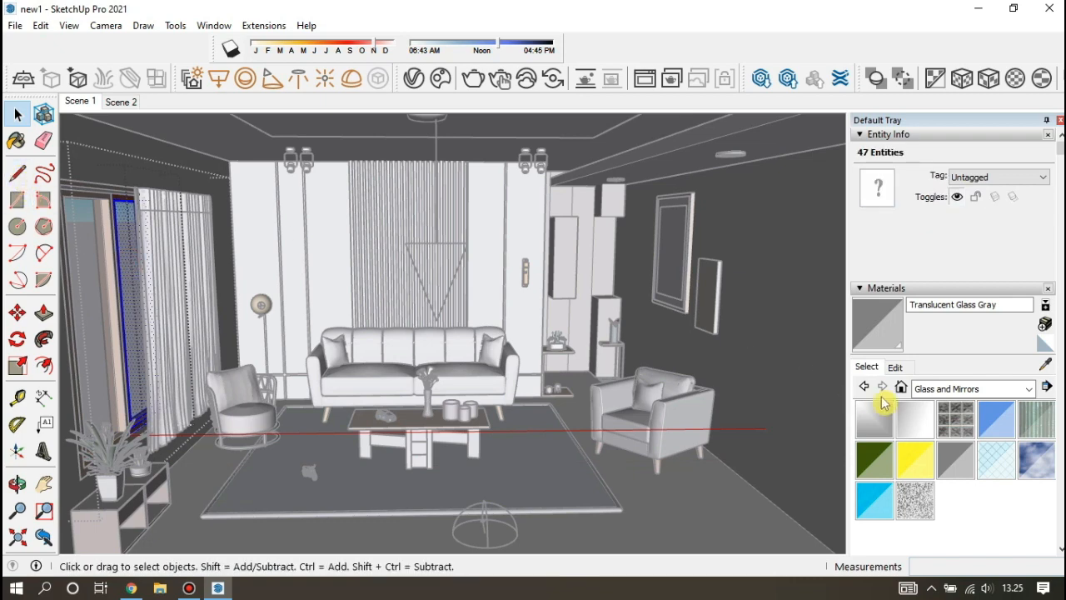
pyautogui.click(1045, 365)
pyautogui.click(138, 304)
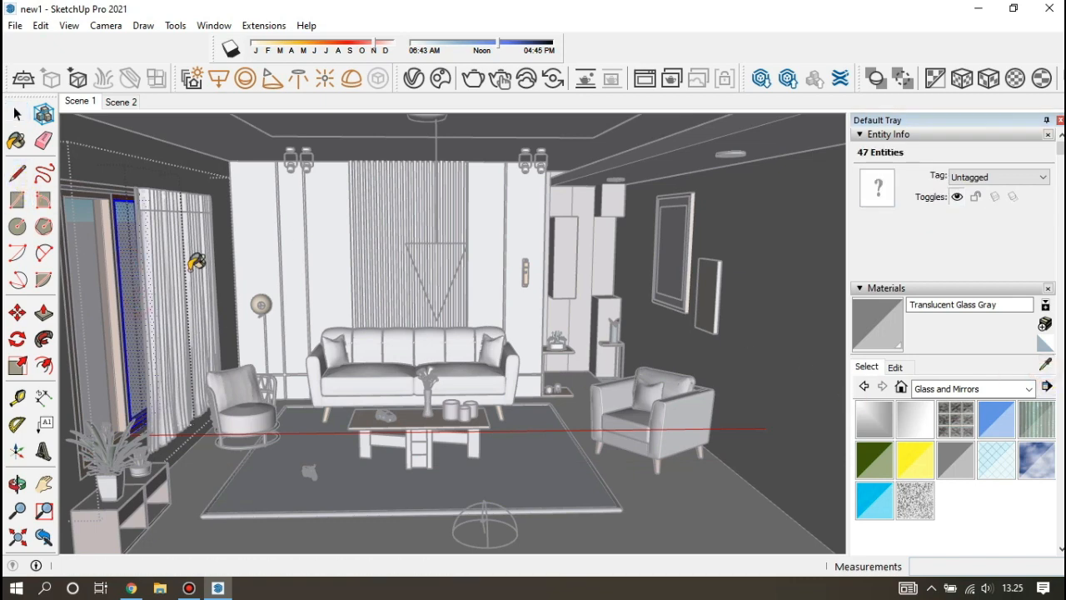
pyautogui.click(415, 81)
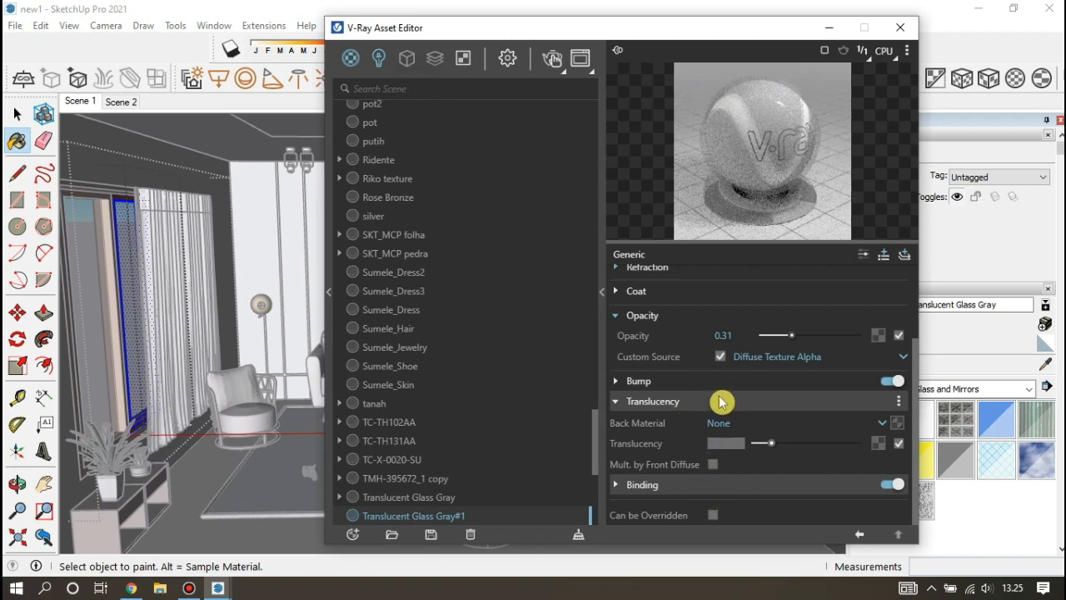
pyautogui.click(901, 27)
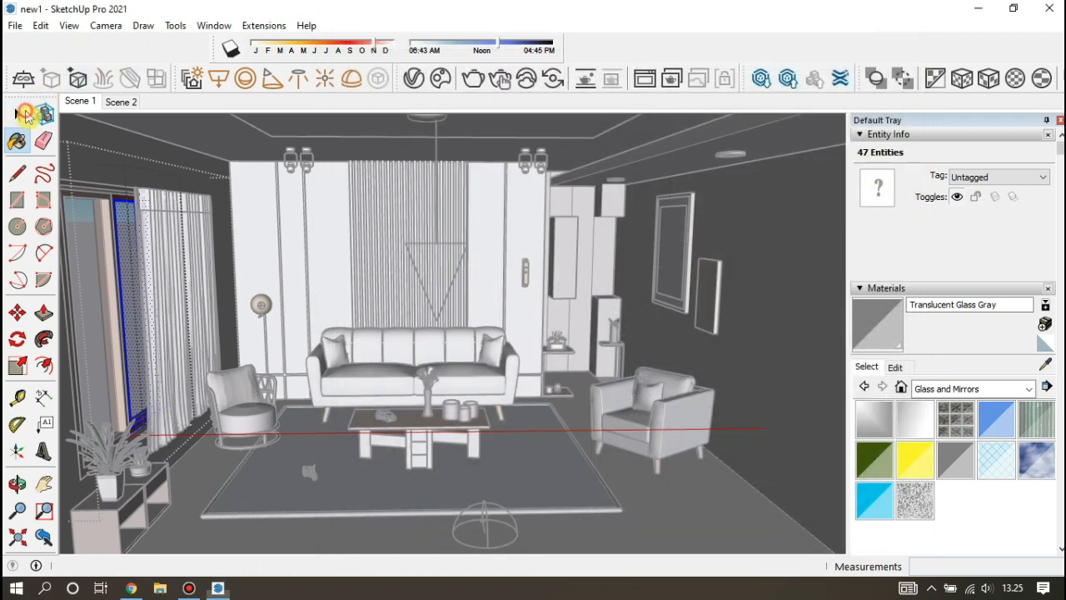
pyautogui.click(17, 114)
pyautogui.click(284, 278)
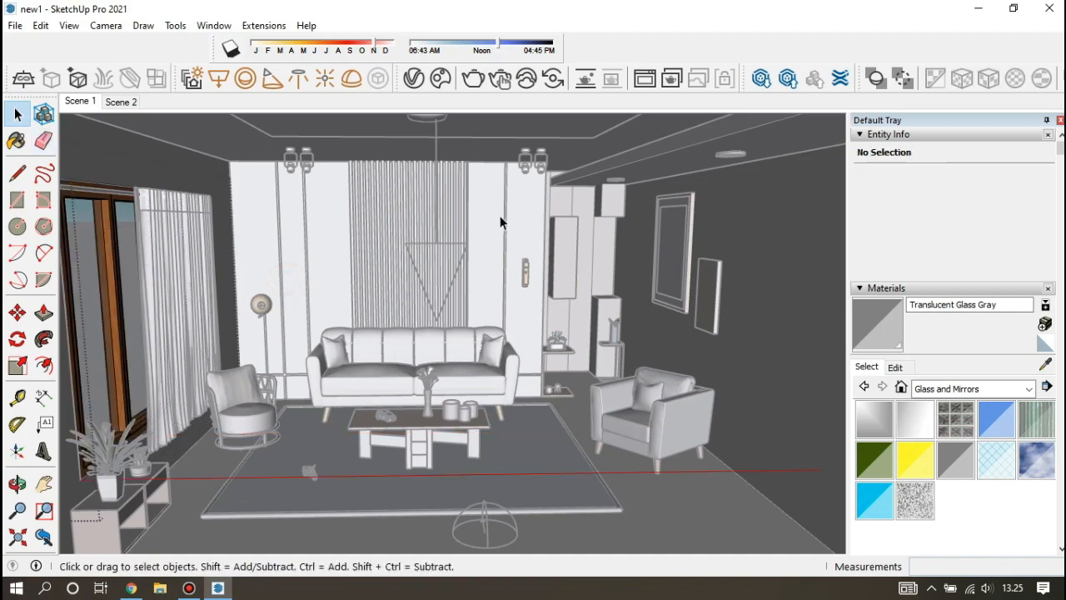
pyautogui.click(514, 242)
# Examine the dropped ceiling's faces and the open gap between it and the main ceiling along the side wall
pyautogui.scroll(10, 581, 179)
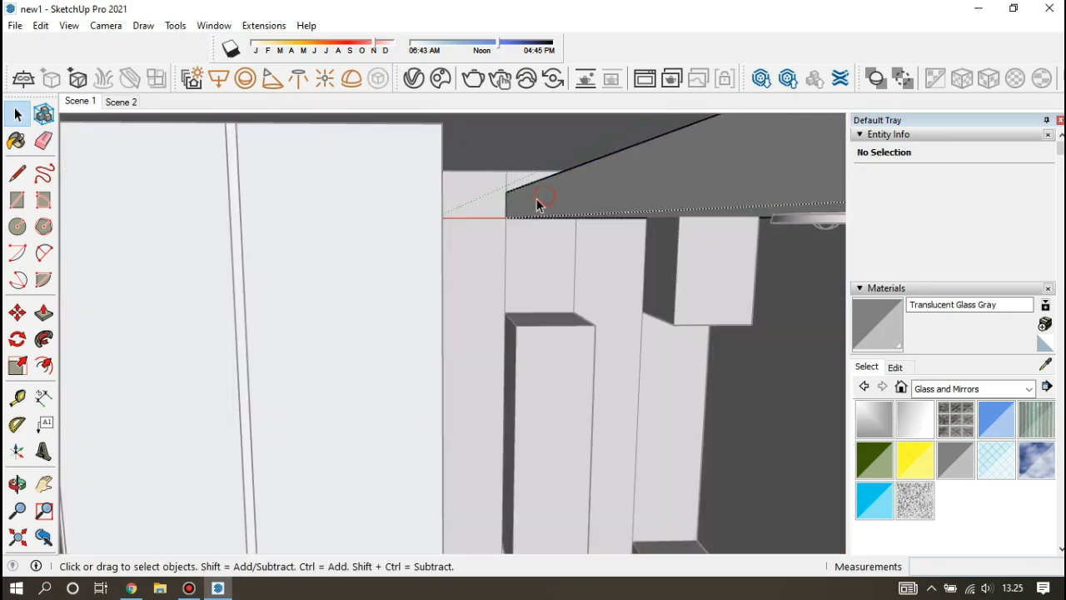
pyautogui.click(537, 198)
pyautogui.scroll(-10, 411, 250)
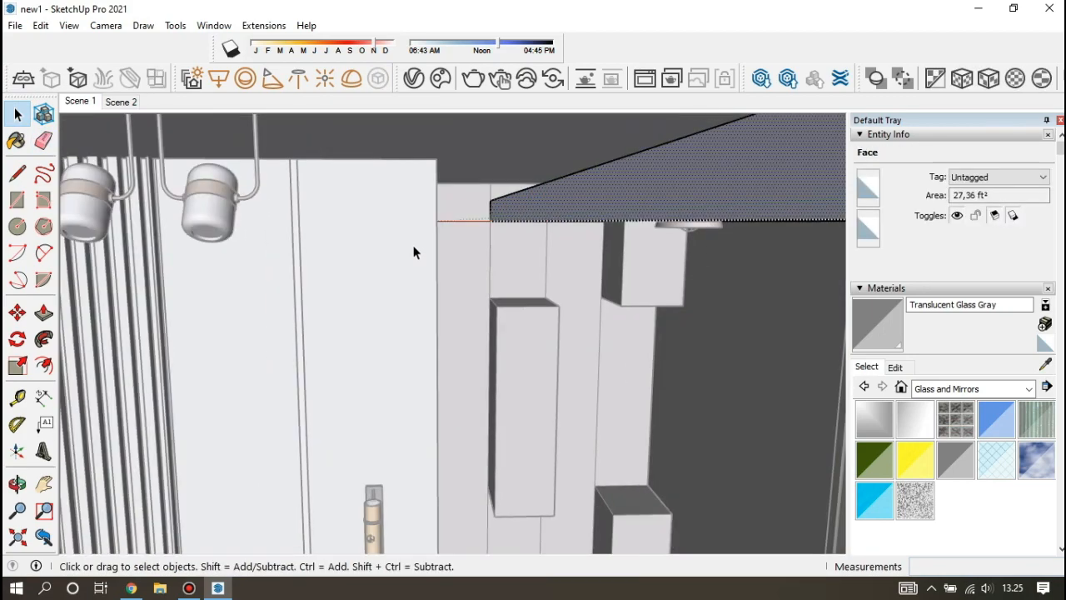
pyautogui.moveTo(463, 248); pyautogui.dragTo(506, 288, button='middle')
pyautogui.scroll(1, 514, 291)
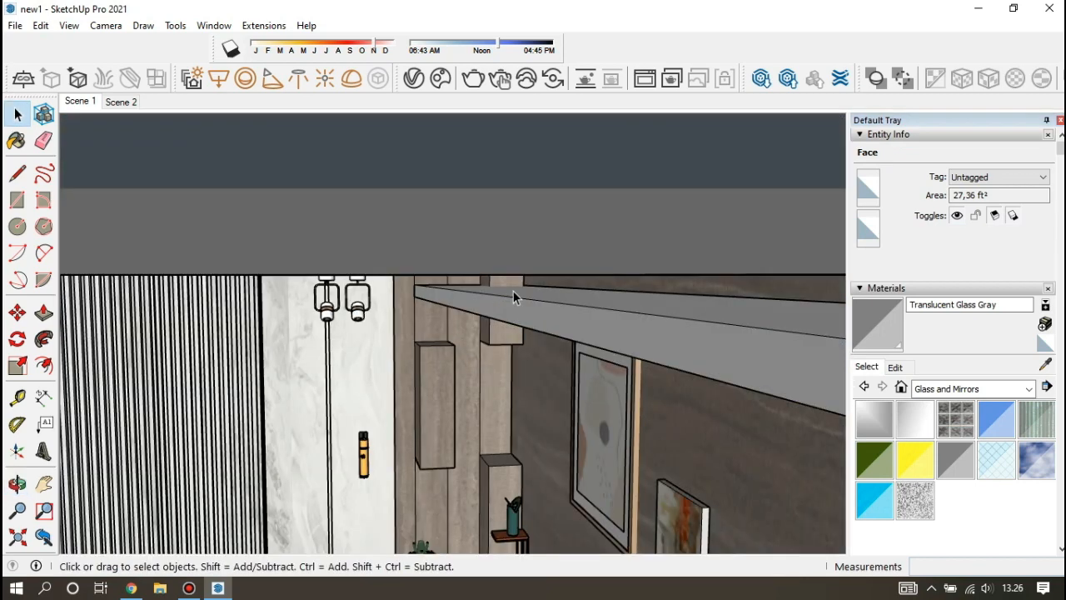
pyautogui.scroll(3, 557, 284)
pyautogui.click(557, 283)
pyautogui.scroll(-5, 536, 296)
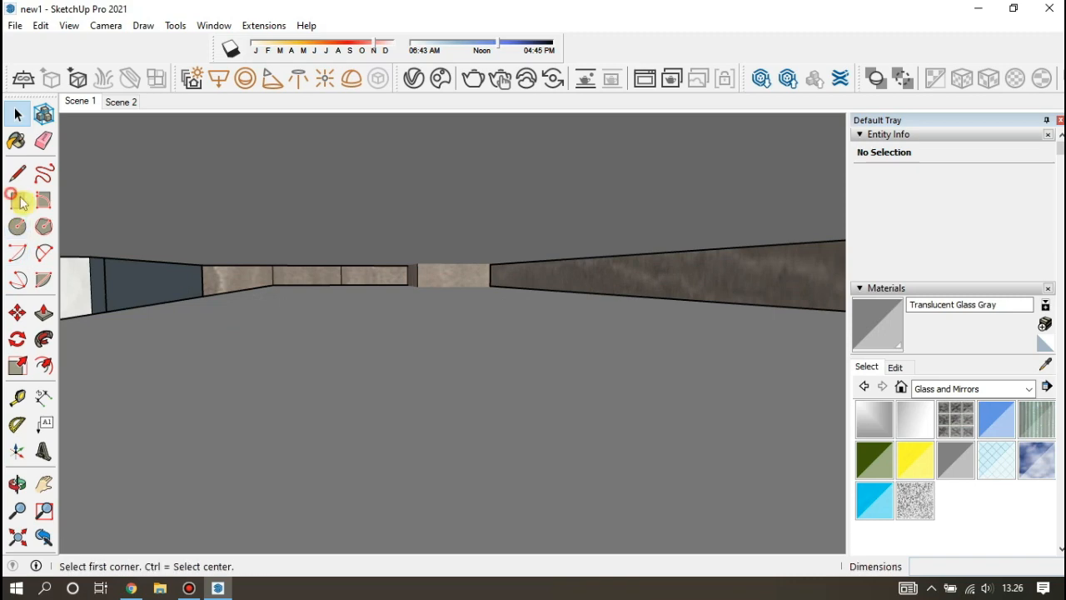
# Draw a rectangle about 1639 by 12.5 cm on the side wall, filling the gap above the dropped ceiling along its full length
pyautogui.click(491, 265)
pyautogui.scroll(-2, 416, 325)
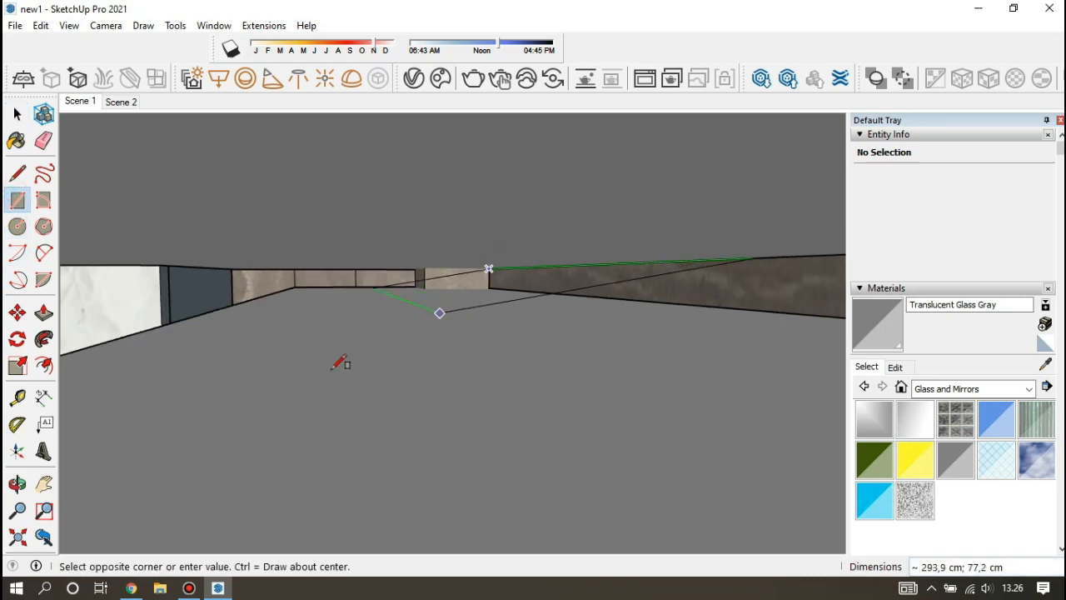
pyautogui.scroll(-3, 358, 317)
pyautogui.scroll(1, 374, 260)
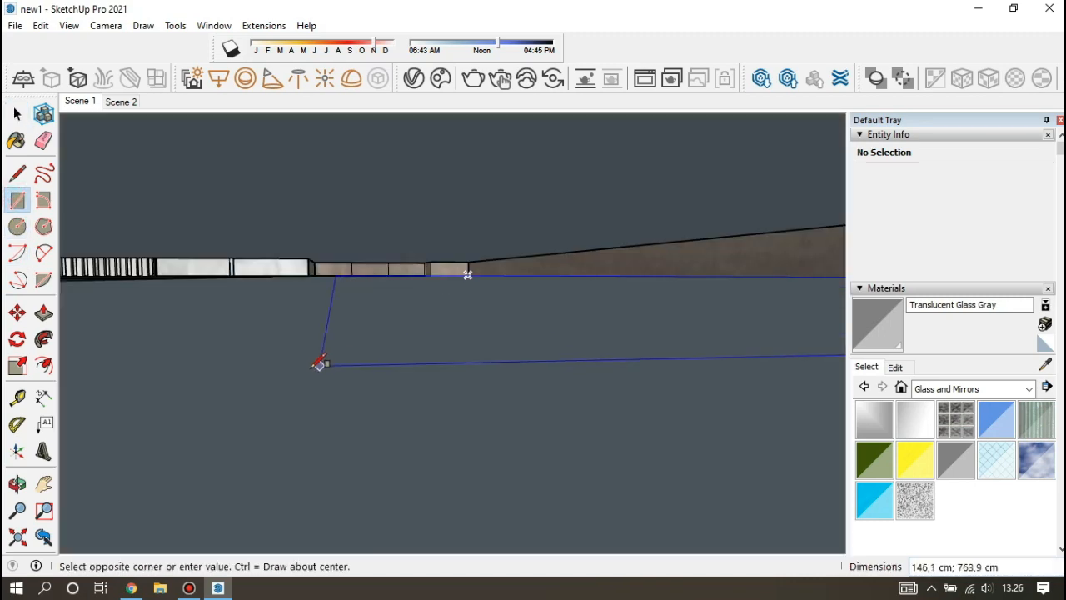
pyautogui.scroll(-1, 322, 365)
pyautogui.scroll(5, 421, 255)
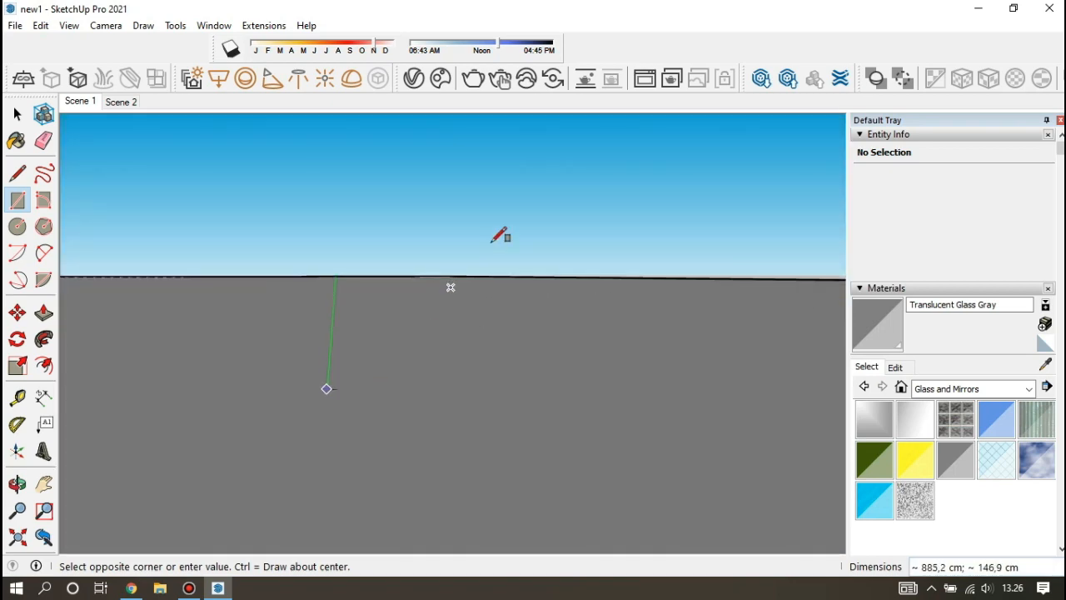
pyautogui.scroll(-3, 503, 229)
pyautogui.scroll(2, 391, 337)
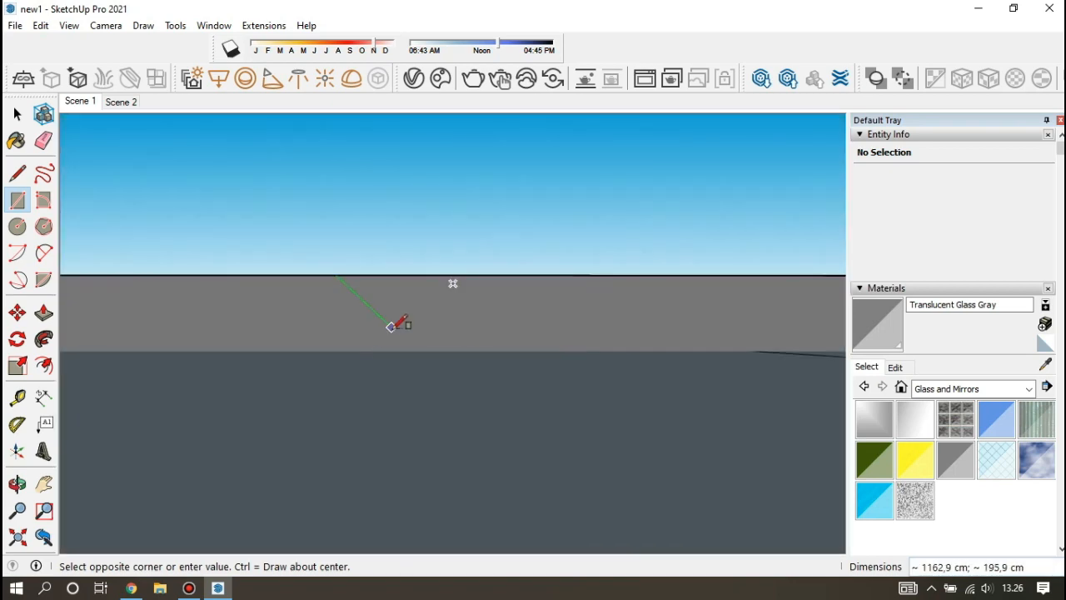
pyautogui.scroll(3, 476, 248)
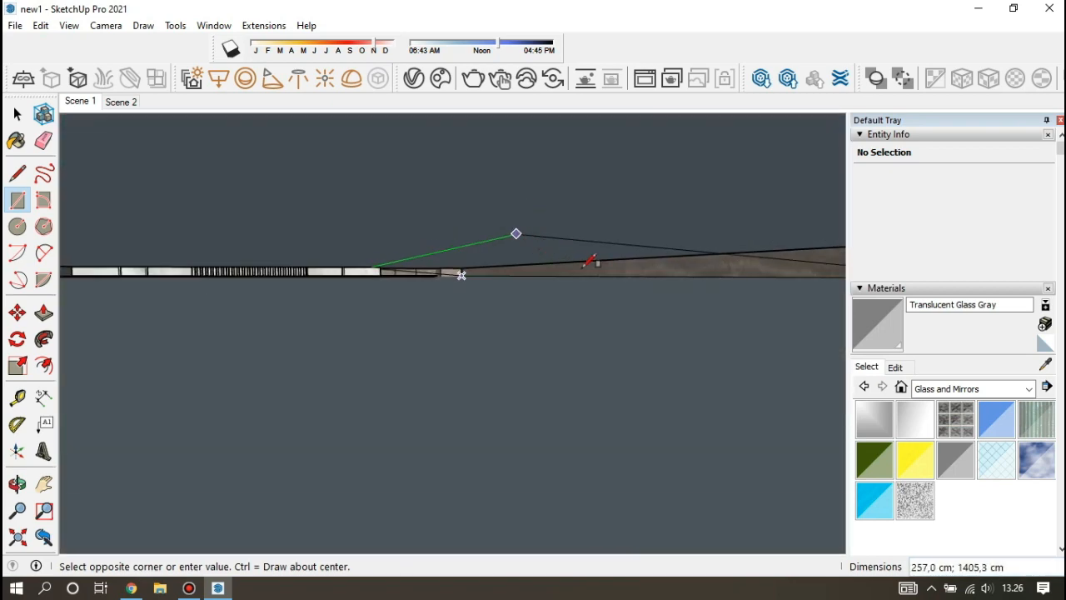
pyautogui.scroll(-4, 589, 261)
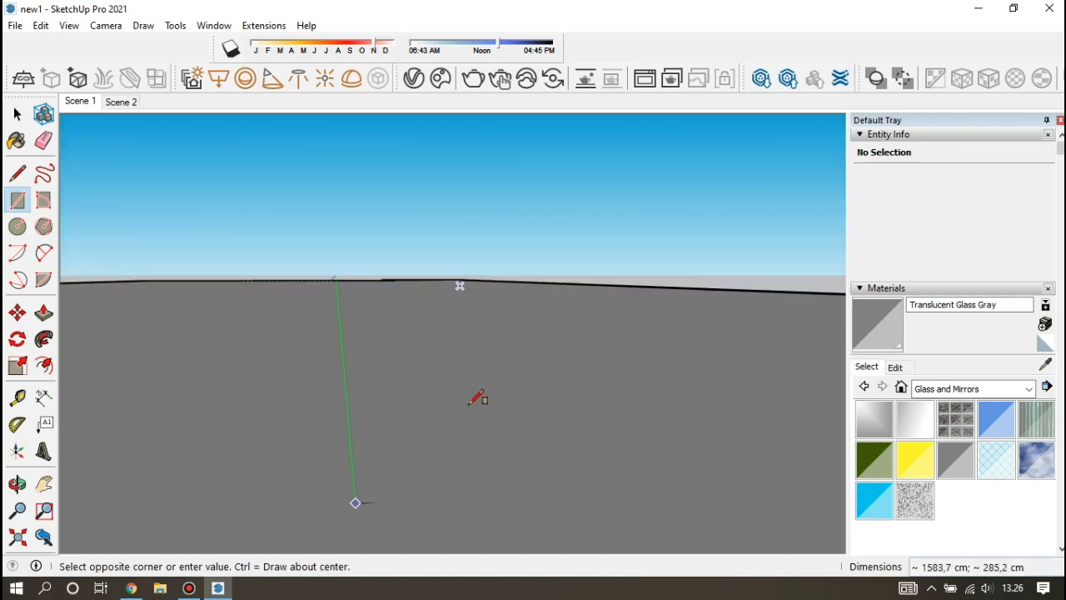
pyautogui.scroll(-5, 477, 398)
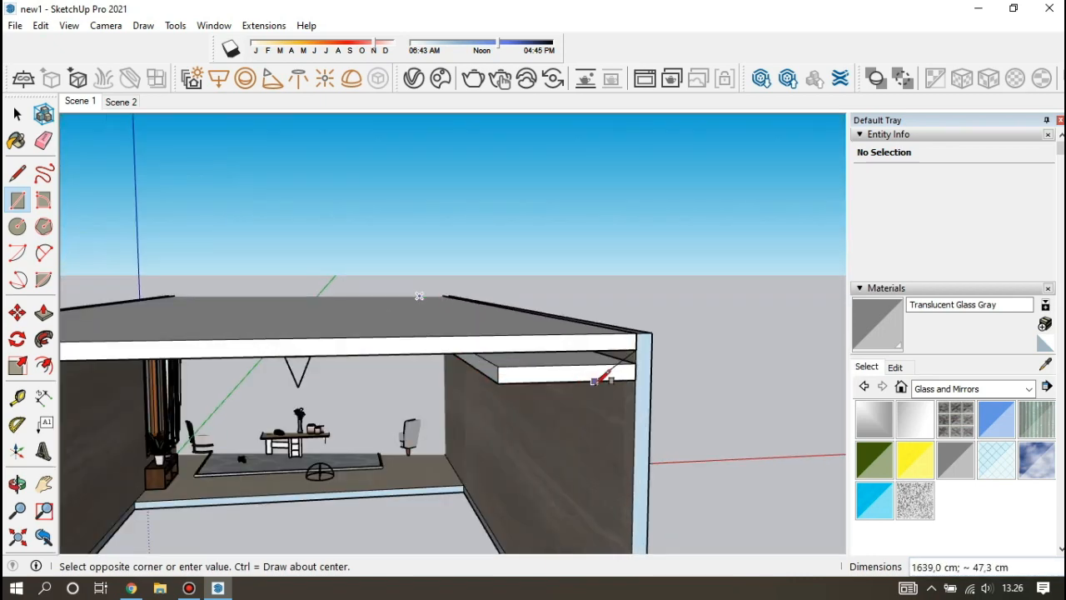
pyautogui.scroll(3, 594, 380)
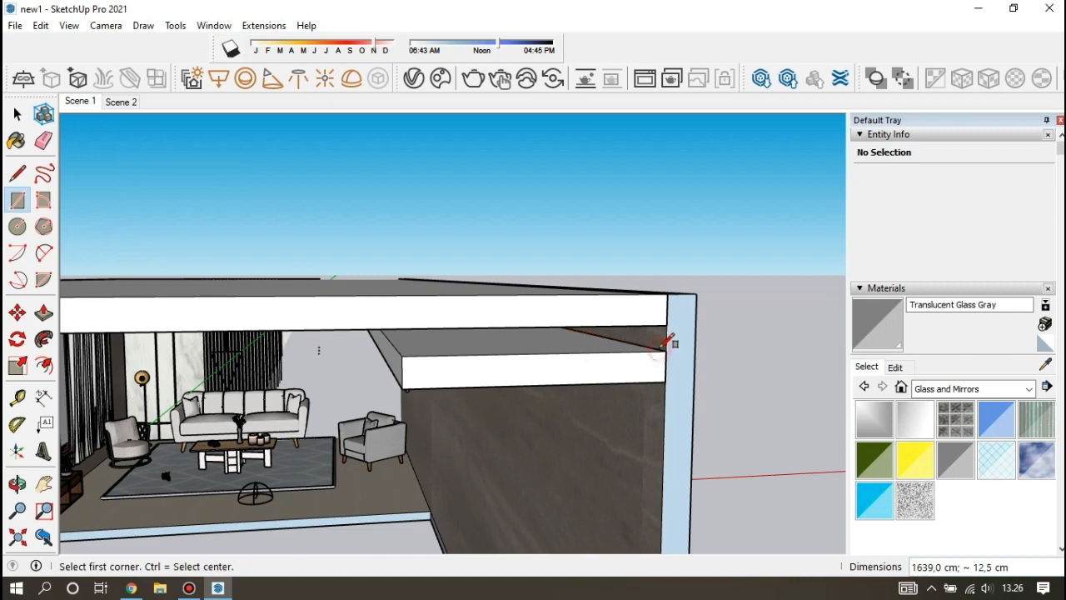
# Select the wall strip in the ceiling gap together with its bounding edges and make it a group
pyautogui.click(17, 115)
pyautogui.scroll(2, 690, 350)
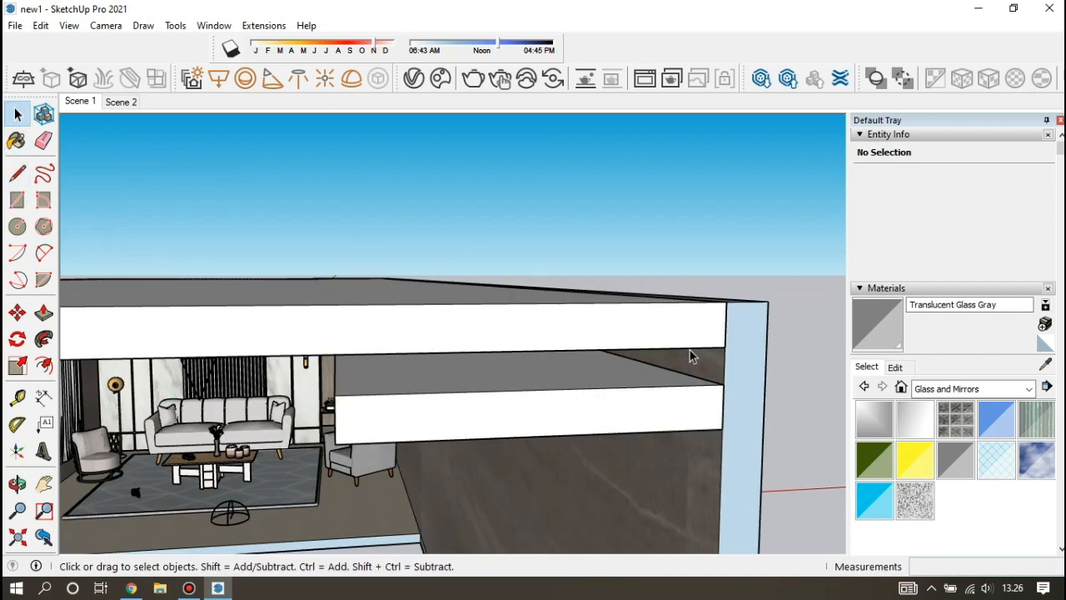
pyautogui.moveTo(689, 350); pyautogui.dragTo(705, 365, button='middle')
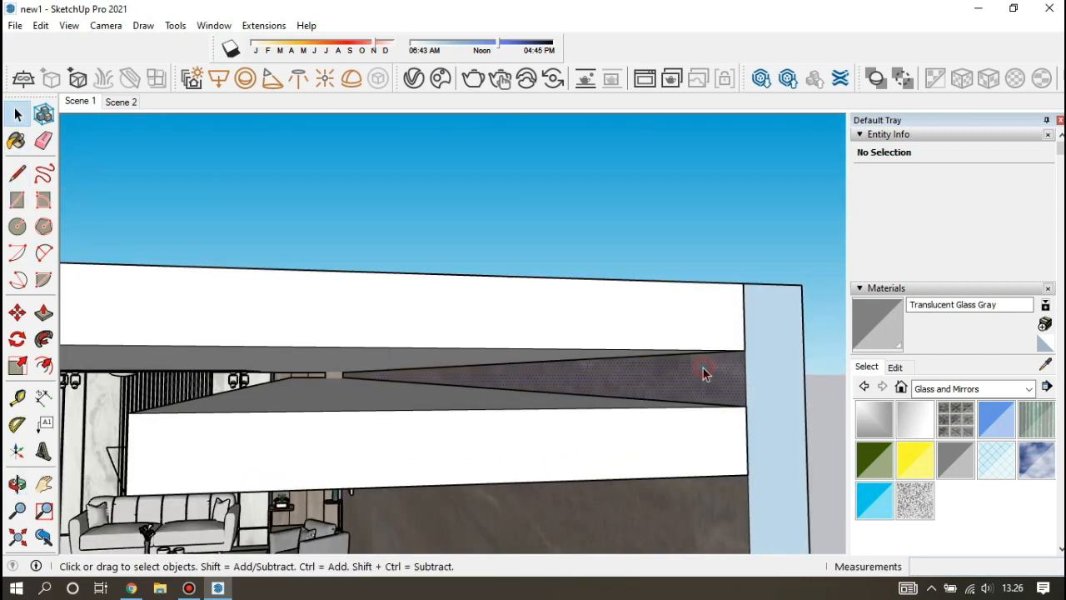
pyautogui.keyDown('ctrl'); pyautogui.click(680, 406); pyautogui.keyUp('ctrl')
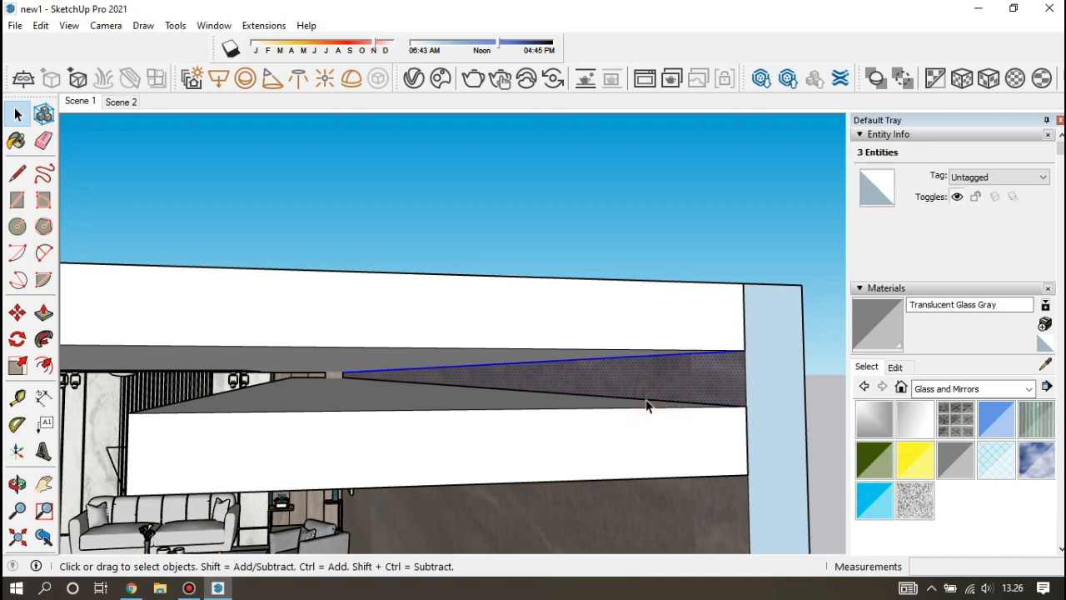
pyautogui.click(756, 242)
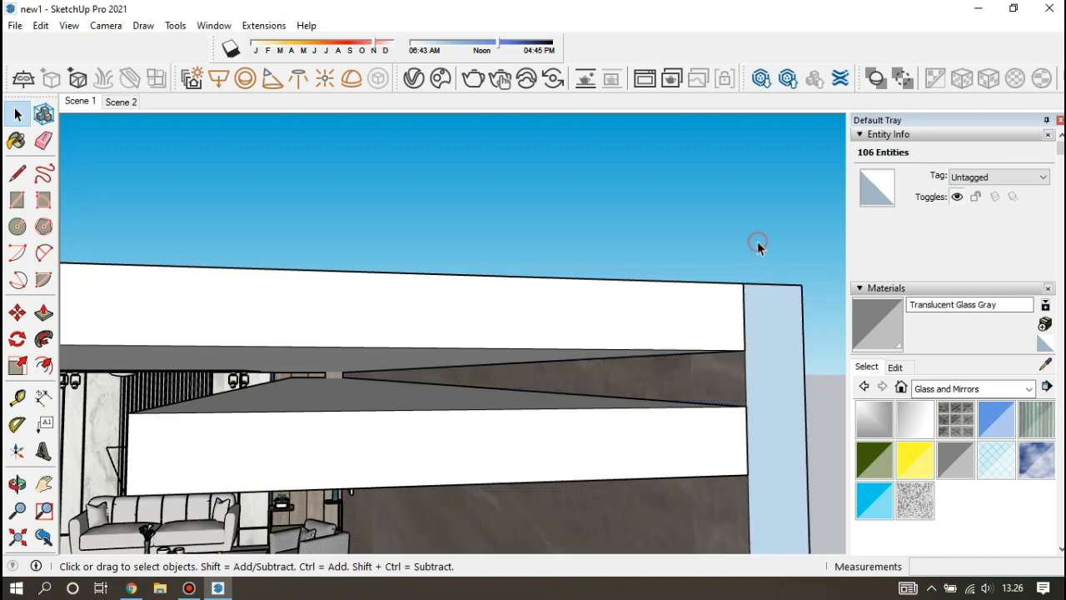
pyautogui.click(683, 357)
pyautogui.keyDown('ctrl'); pyautogui.click(682, 355); pyautogui.keyUp('ctrl')
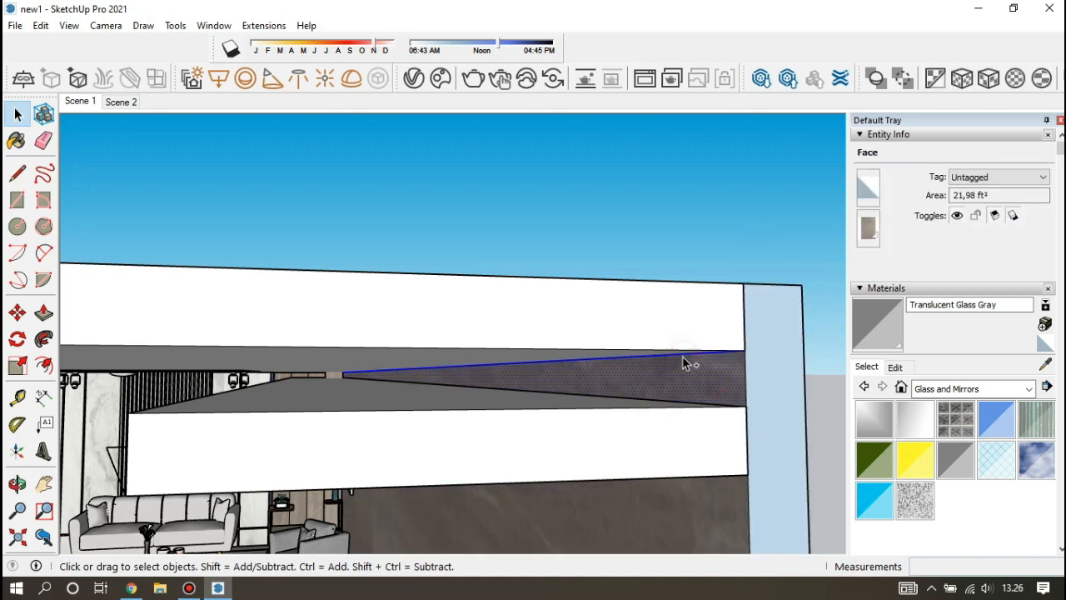
pyautogui.rightClick(643, 392)
pyautogui.click(698, 222)
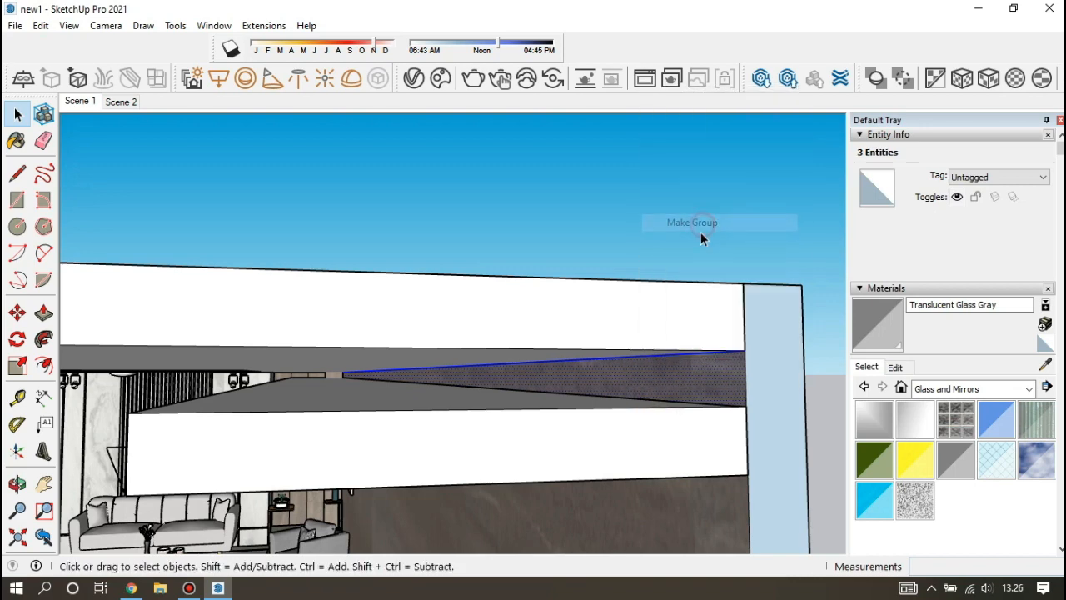
# Open the strip group for editing and push/pull its face out from the wall across the top of the dropped ceiling
pyautogui.doubleClick(656, 383)
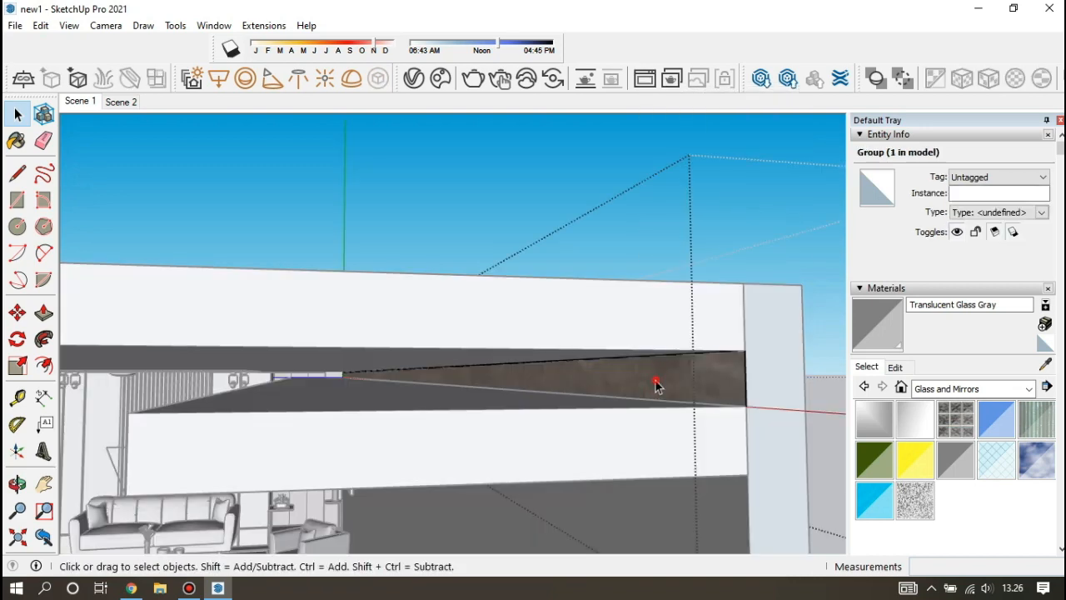
pyautogui.click(45, 313)
pyautogui.click(606, 382)
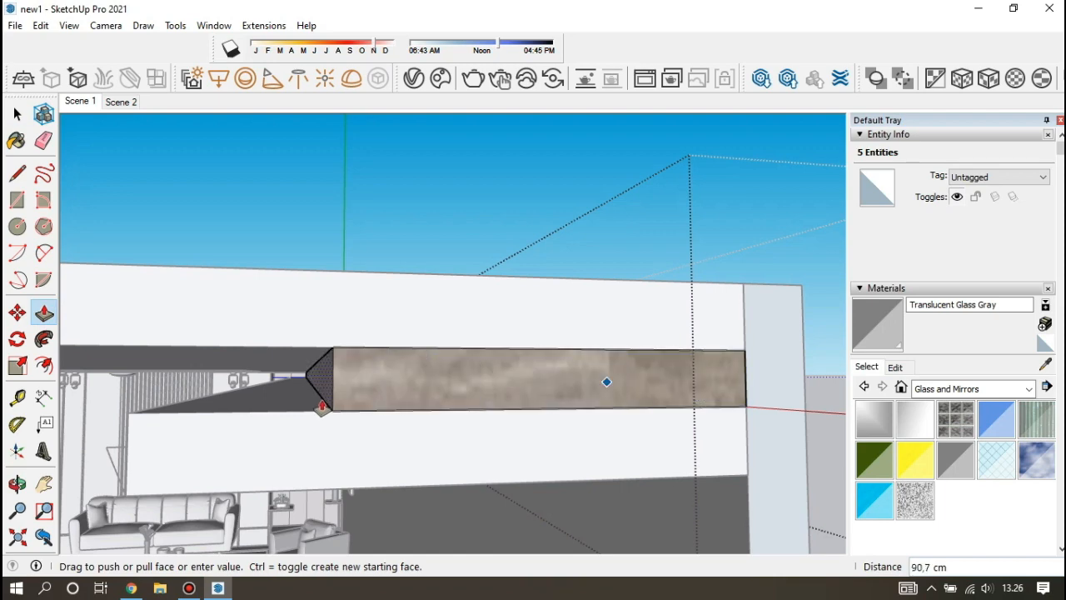
pyautogui.click(335, 407)
pyautogui.click(18, 114)
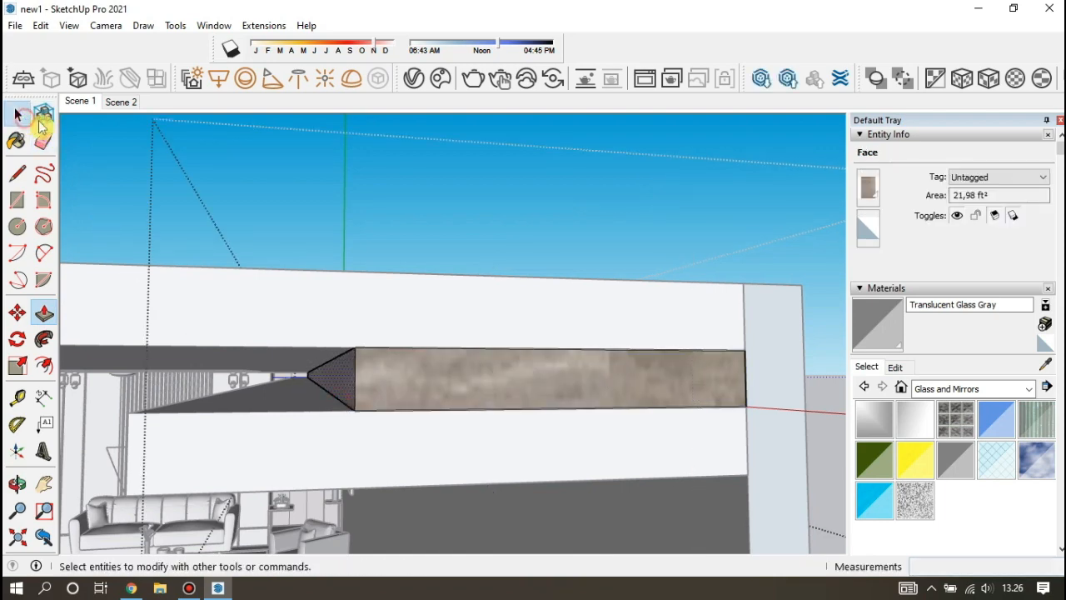
# Draw a V-Ray rectangle light along the extruded strip's room-side face, from the far corner to the near end
pyautogui.scroll(-2, 295, 379)
pyautogui.click(305, 429)
pyautogui.moveTo(305, 428); pyautogui.dragTo(381, 421, button='middle')
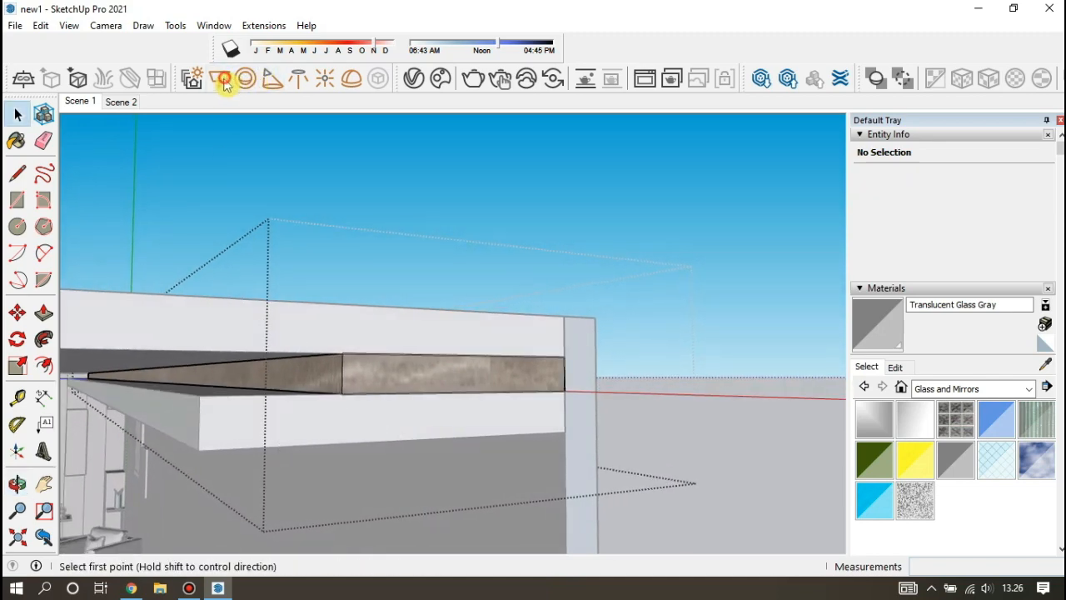
pyautogui.scroll(6, 81, 367)
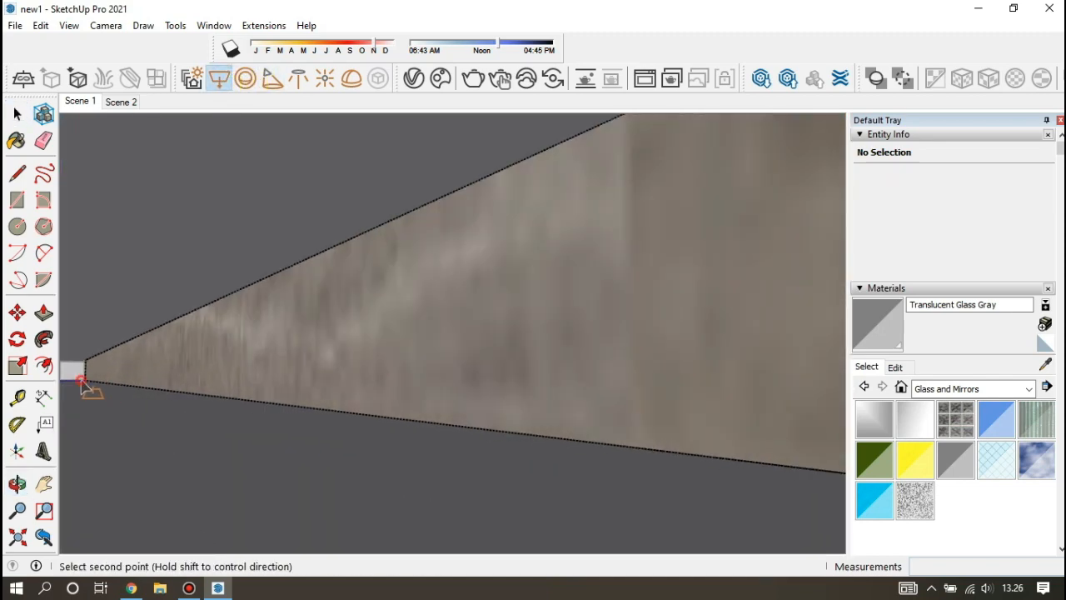
pyautogui.moveTo(81, 383); pyautogui.dragTo(815, 408, button='middle')
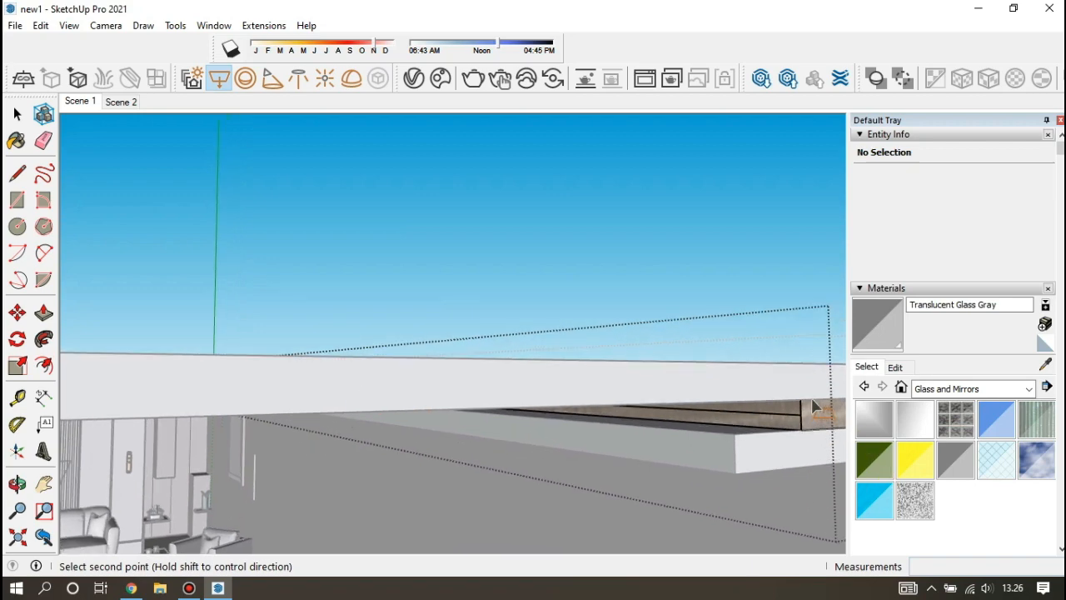
pyautogui.scroll(5, 815, 408)
pyautogui.click(798, 367)
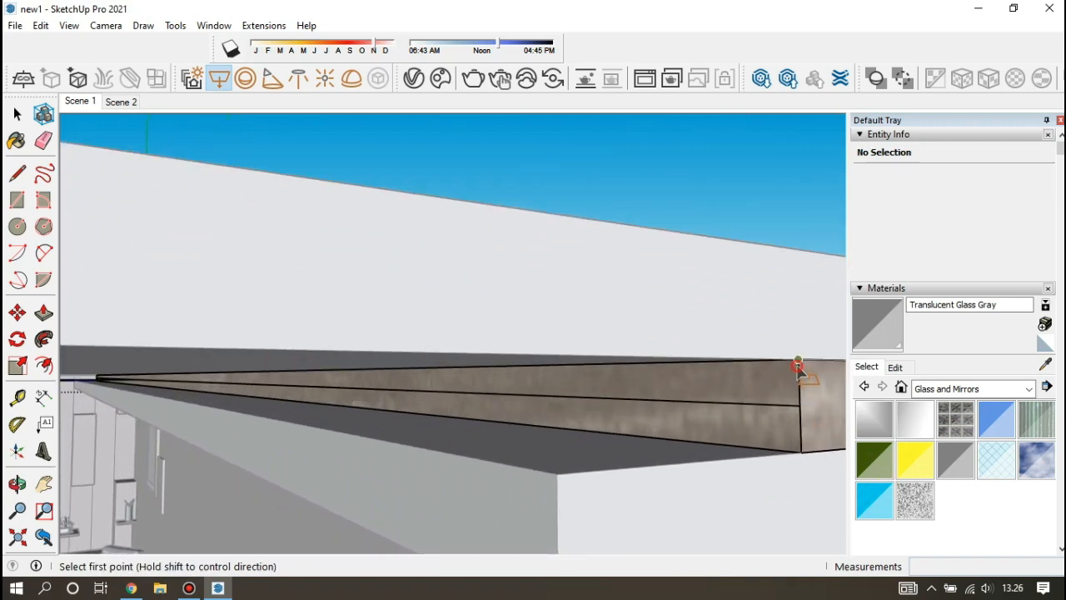
pyautogui.moveTo(259, 391); pyautogui.dragTo(333, 398, button='middle')
pyautogui.click(17, 115)
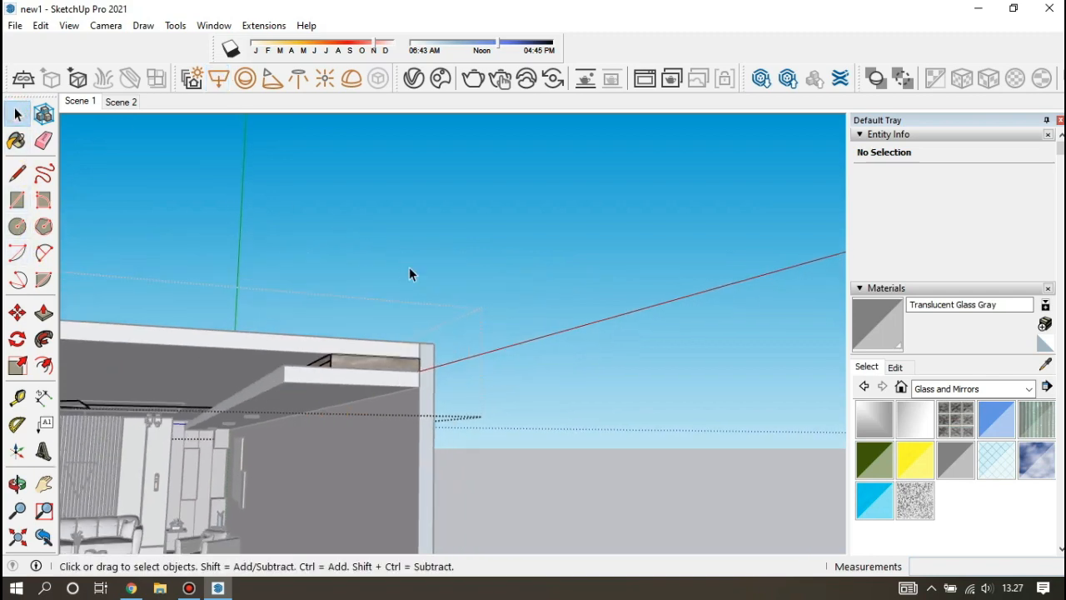
# Select the new rectangle light and copy the Sphere Light's orange colour from the V-Ray Asset Editor's light list
pyautogui.scroll(-3, 260, 390)
pyautogui.scroll(4, 260, 392)
pyautogui.click(178, 364)
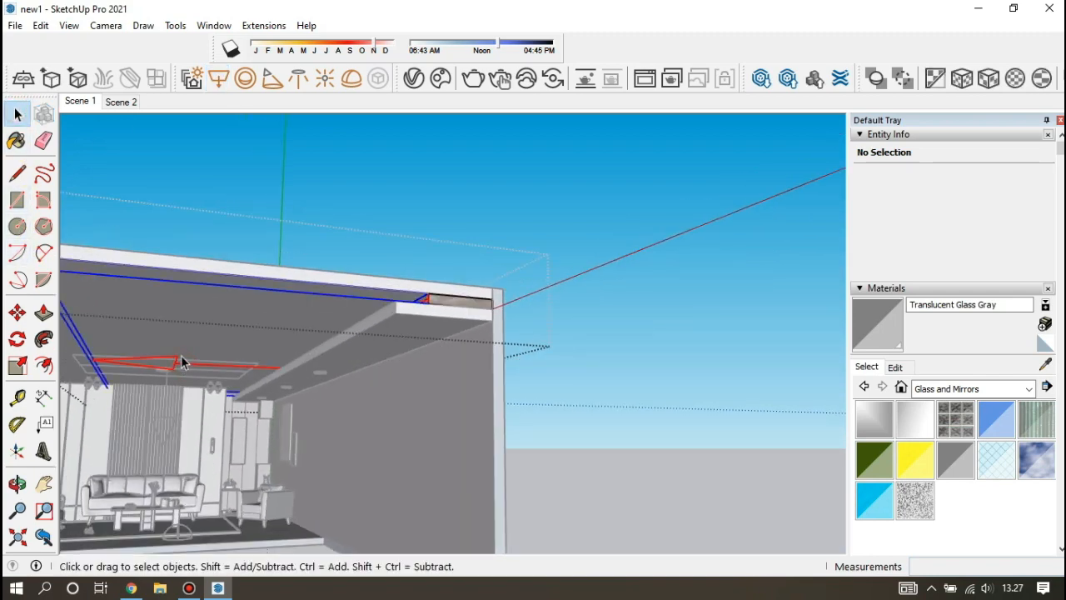
pyautogui.click(412, 80)
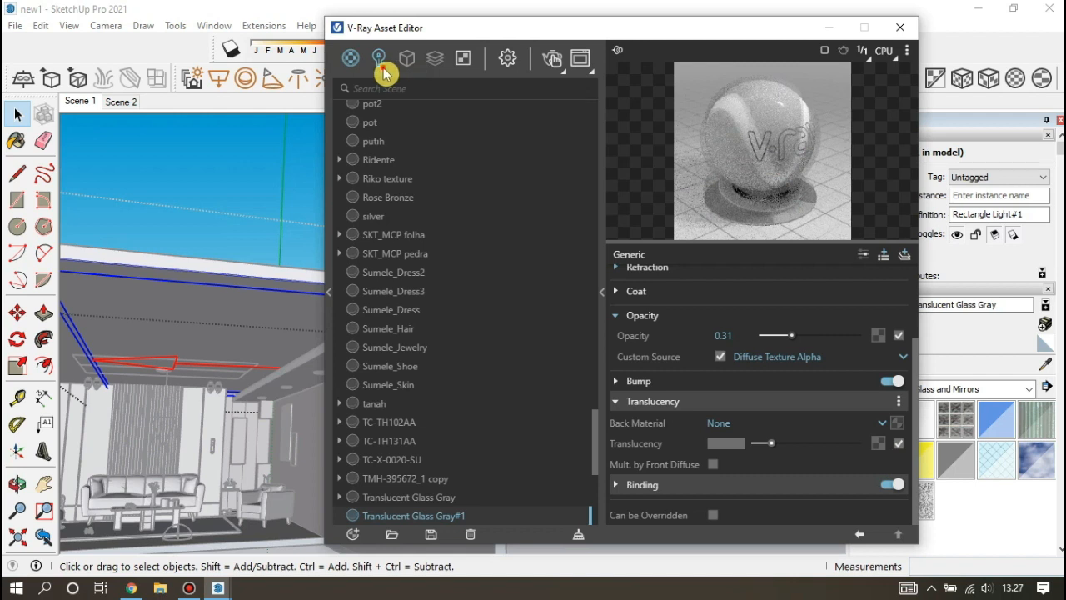
pyautogui.click(376, 60)
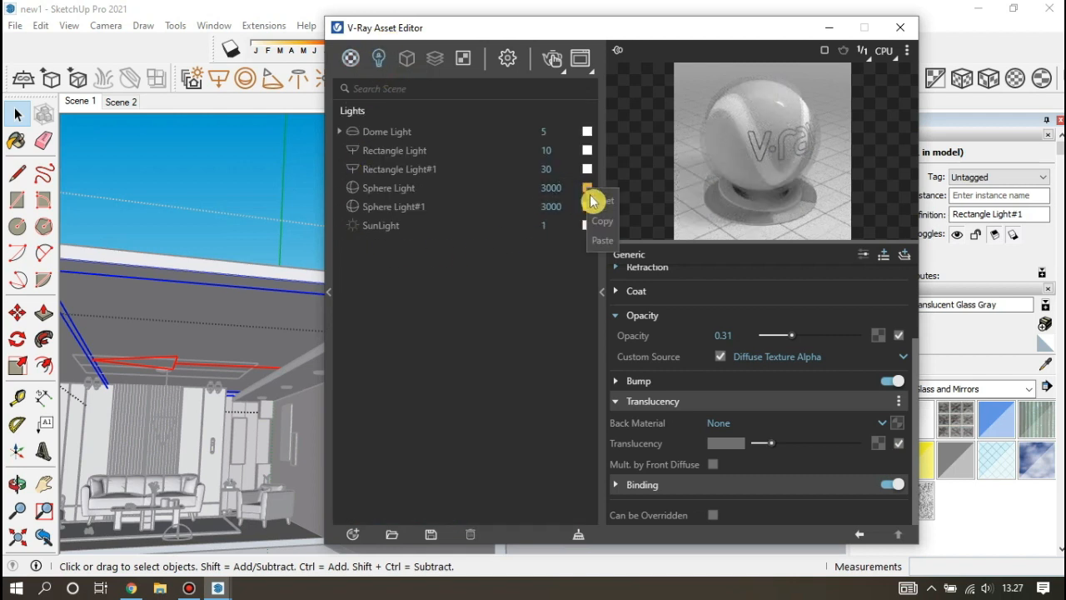
pyautogui.click(605, 222)
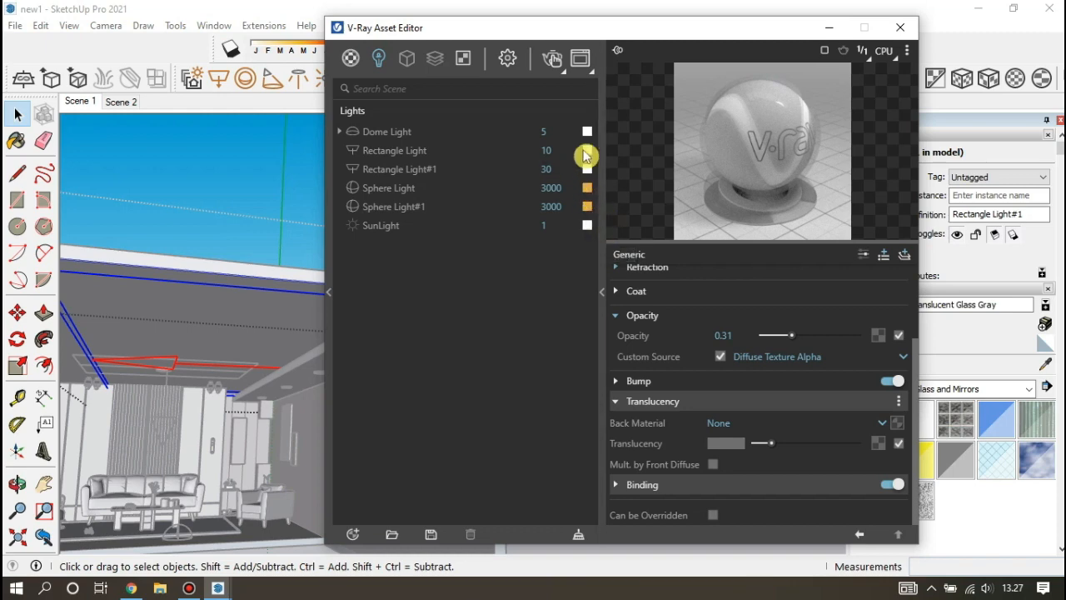
# Paste the copied orange colour onto Rectangle Light#1, set its intensity to 10, and close the Asset Editor
pyautogui.click(588, 177)
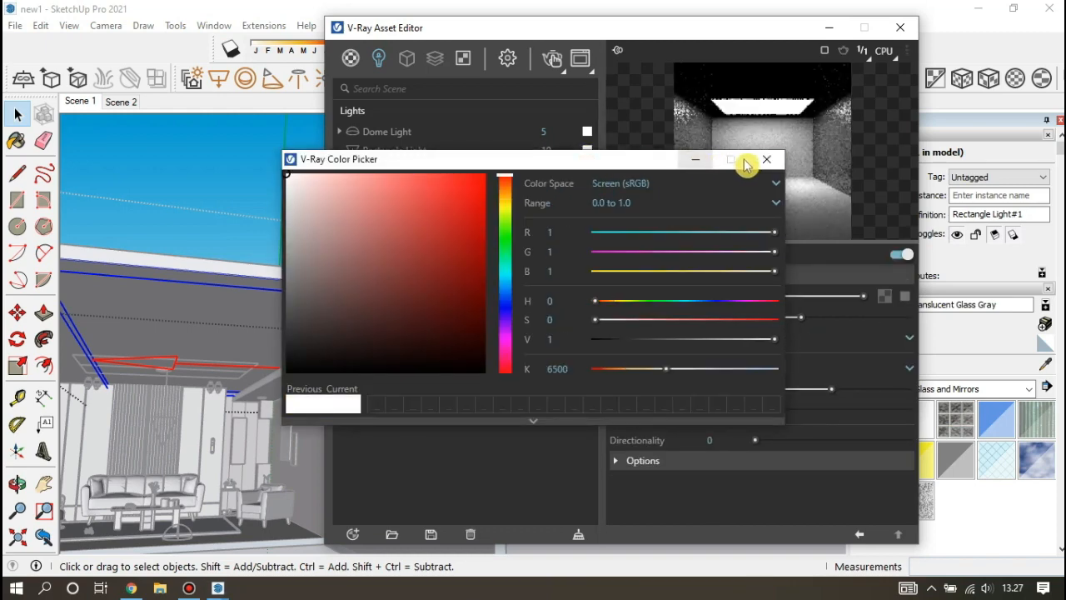
pyautogui.click(743, 161)
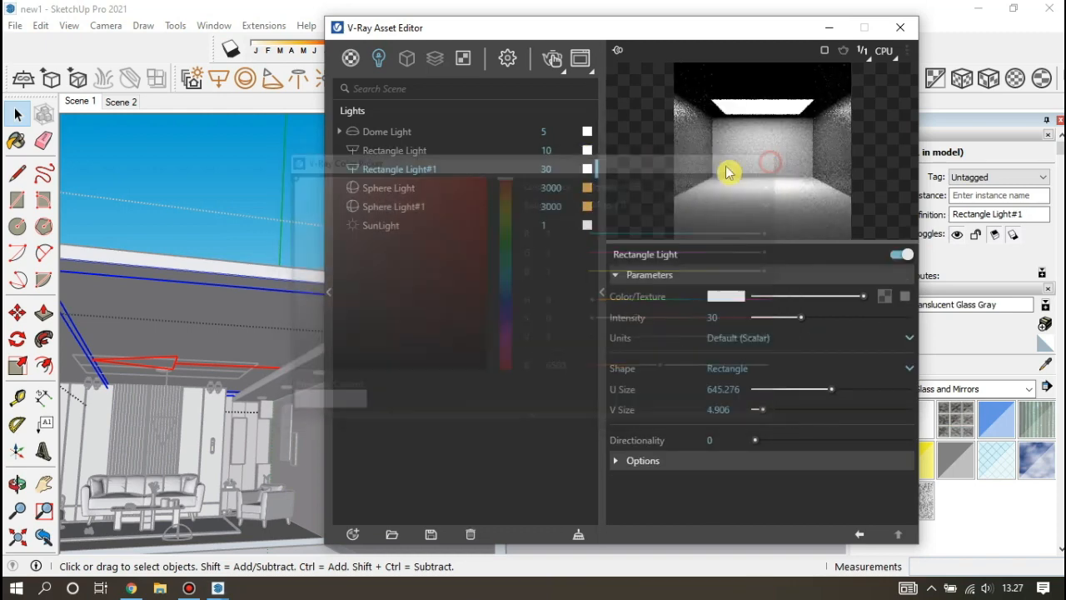
pyautogui.rightClick(721, 305)
pyautogui.click(735, 353)
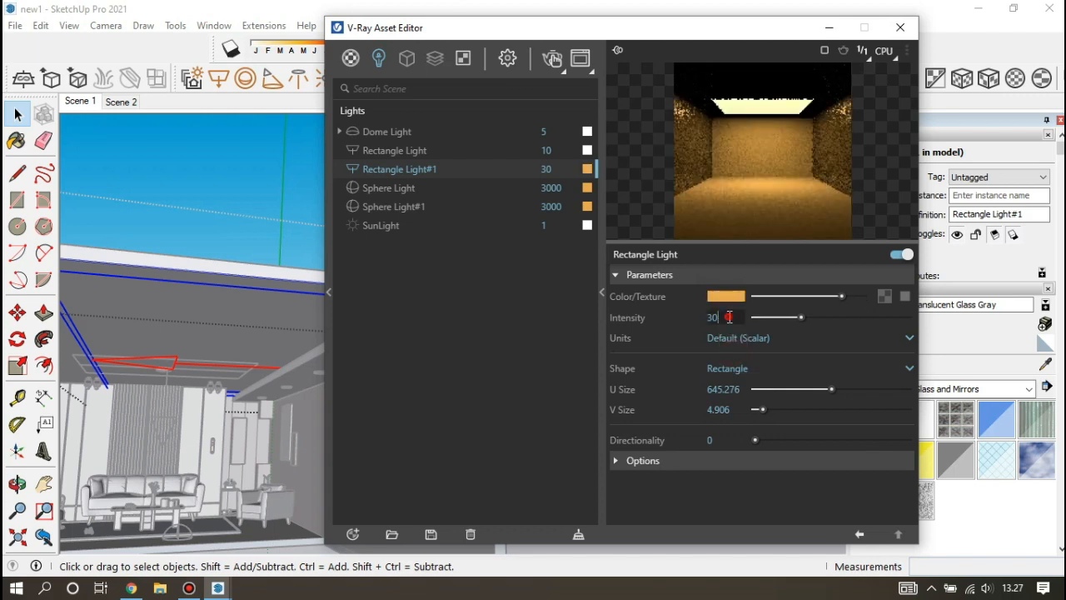
pyautogui.write('10')
pyautogui.press('Return')
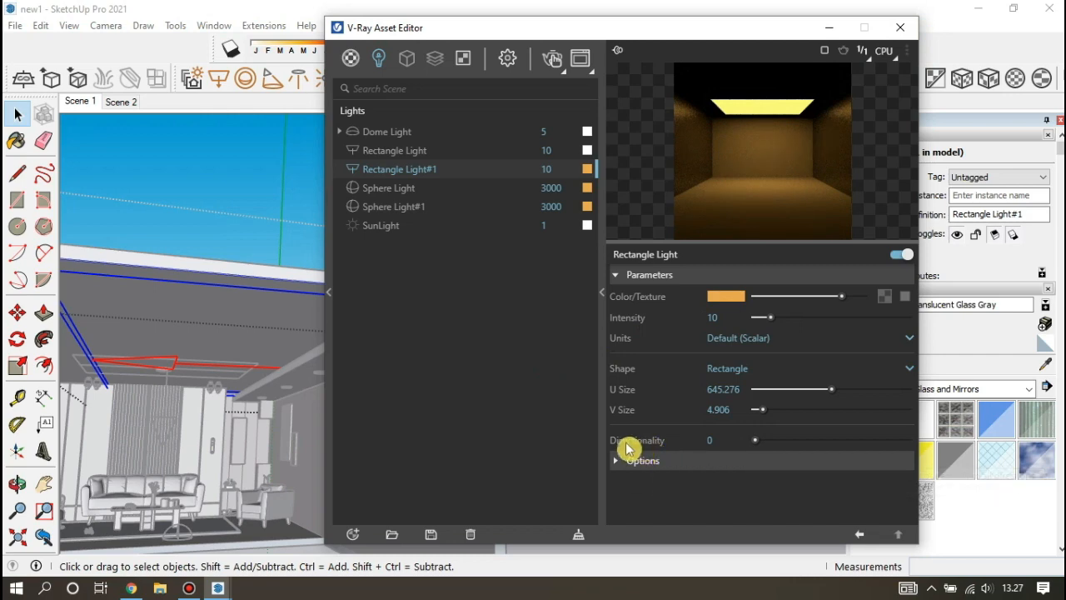
pyautogui.click(896, 28)
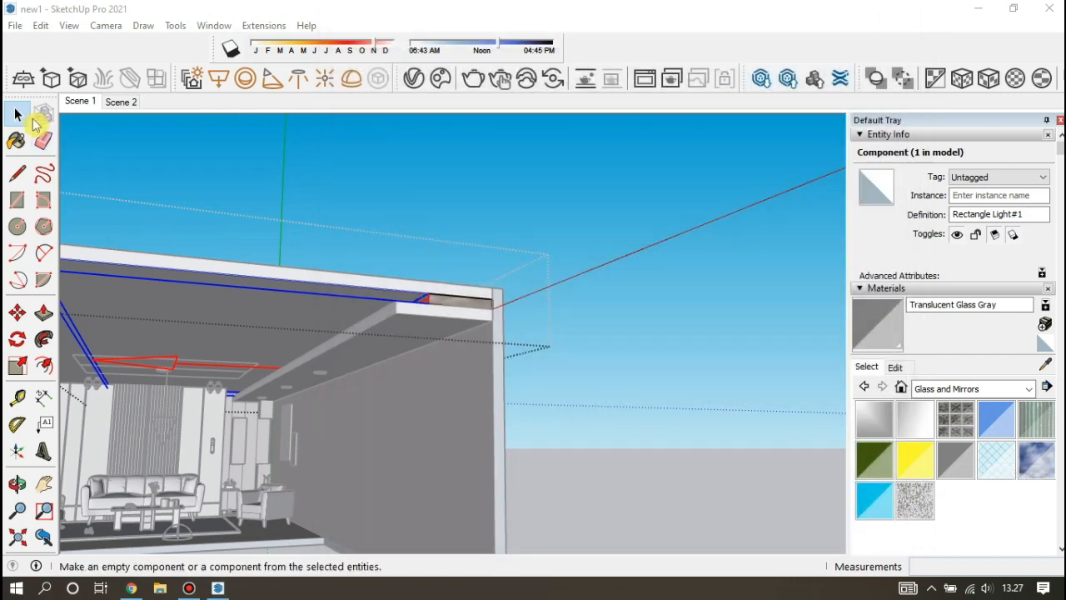
# From Scene 1, move the dome light about 93 cm toward the room's open front edge and stop the interactive render
pyautogui.click(109, 103)
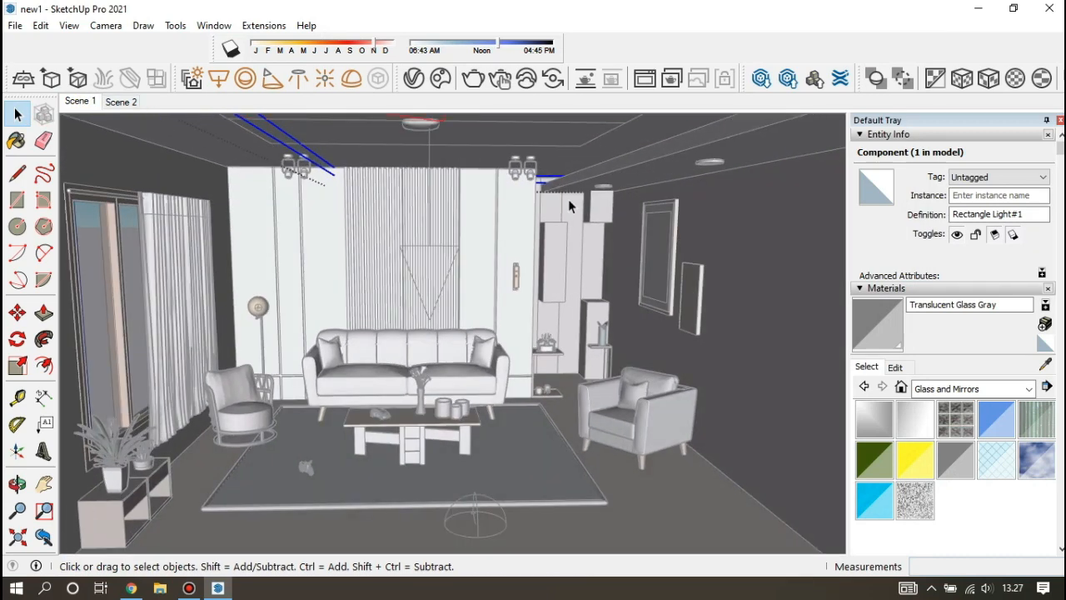
pyautogui.scroll(-1, 547, 193)
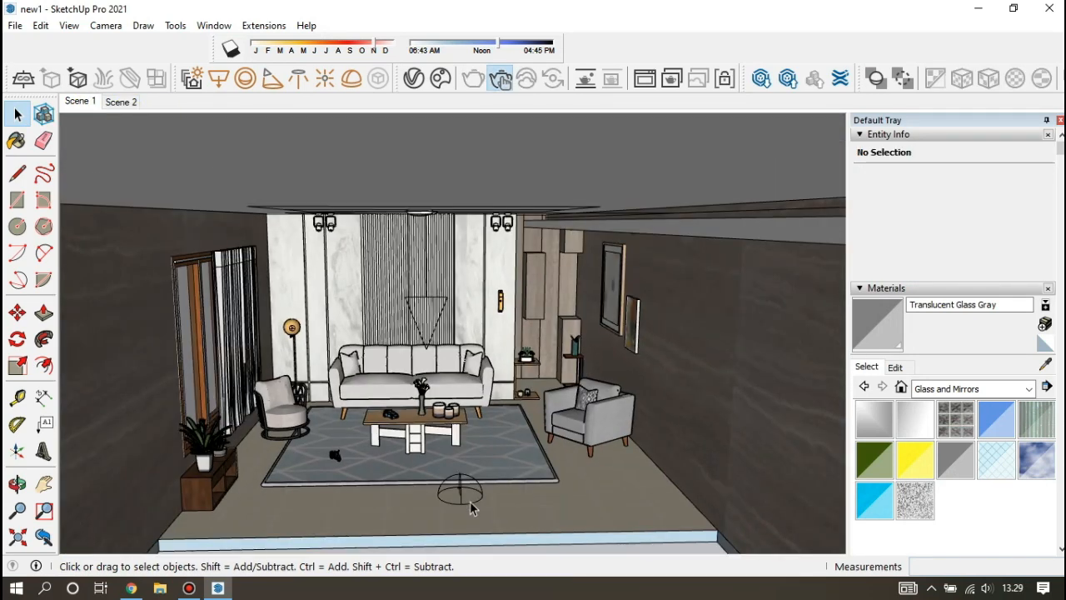
pyautogui.click(470, 509)
pyautogui.click(16, 338)
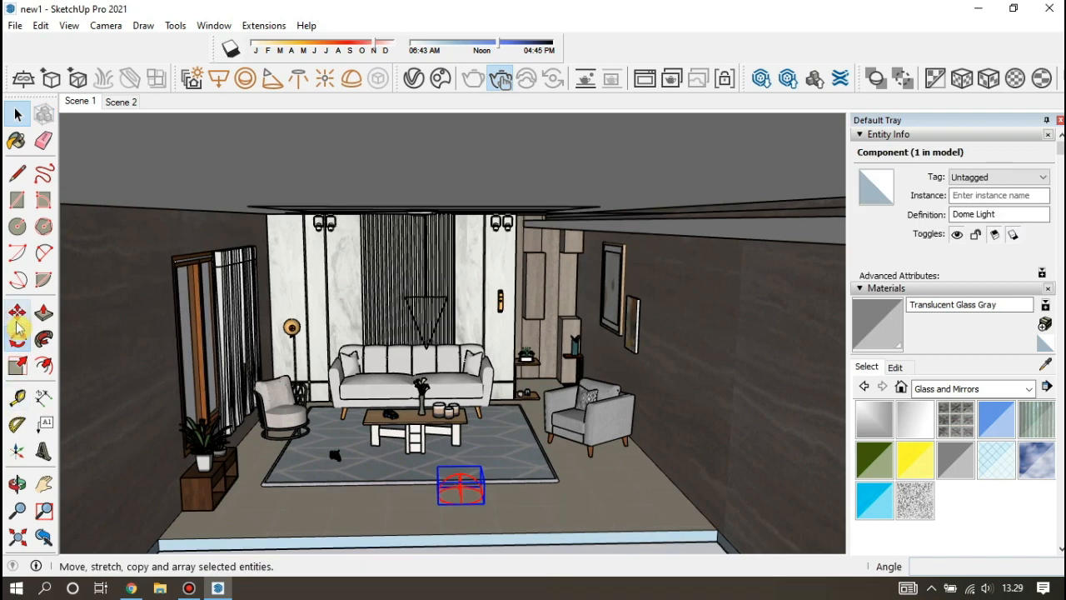
pyautogui.click(17, 318)
pyautogui.click(469, 501)
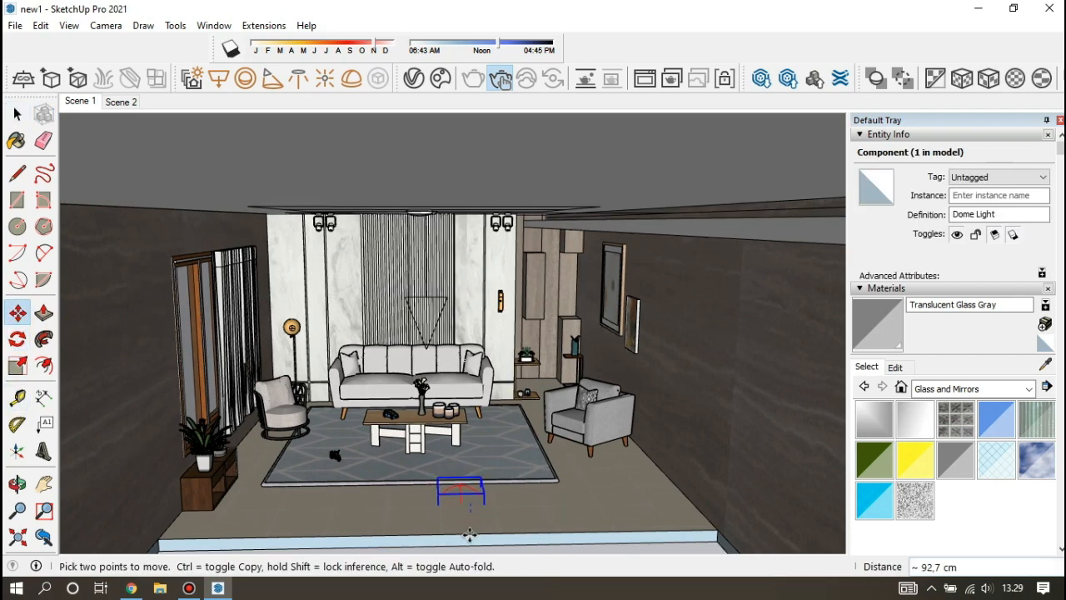
pyautogui.click(469, 533)
pyautogui.click(17, 114)
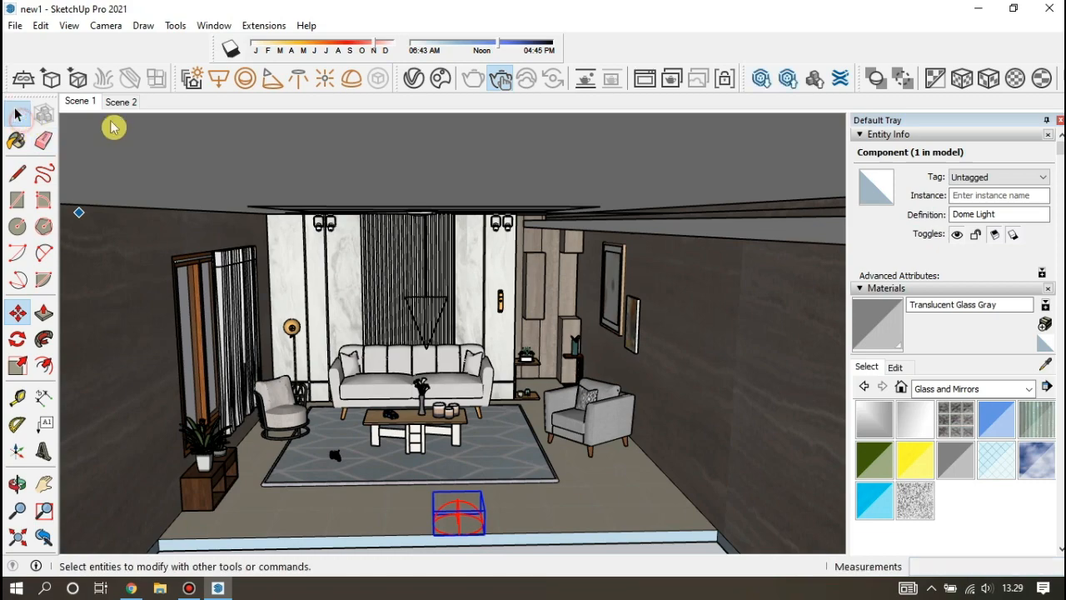
pyautogui.click(502, 87)
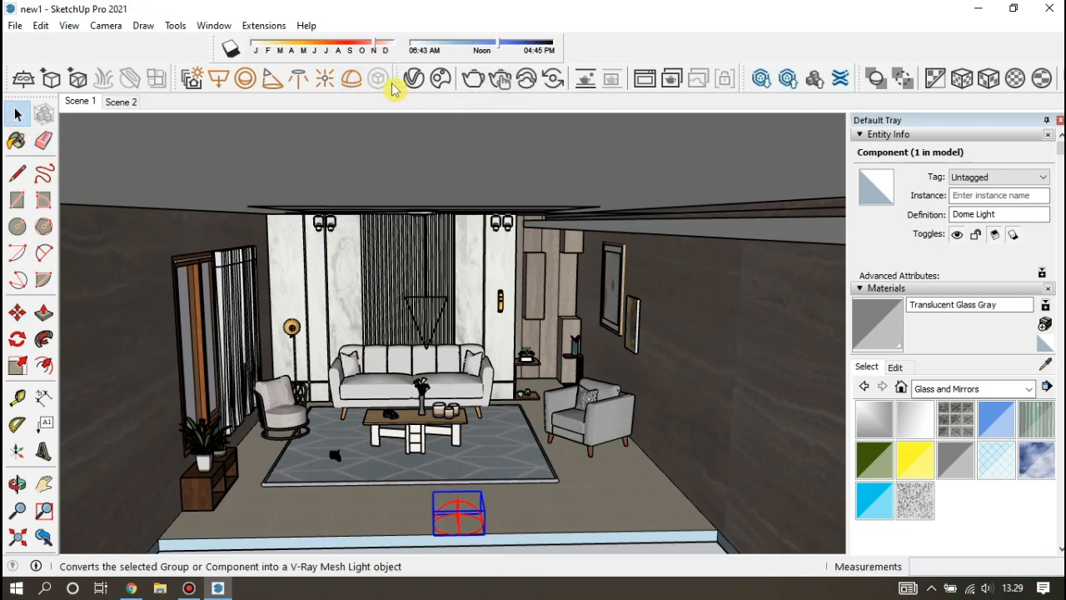
# Push/pull the dropped ceiling strip's room-side face out 41.4 cm to line up with the marble wall's edge
pyautogui.scroll(2, 550, 224)
pyautogui.scroll(5, 550, 225)
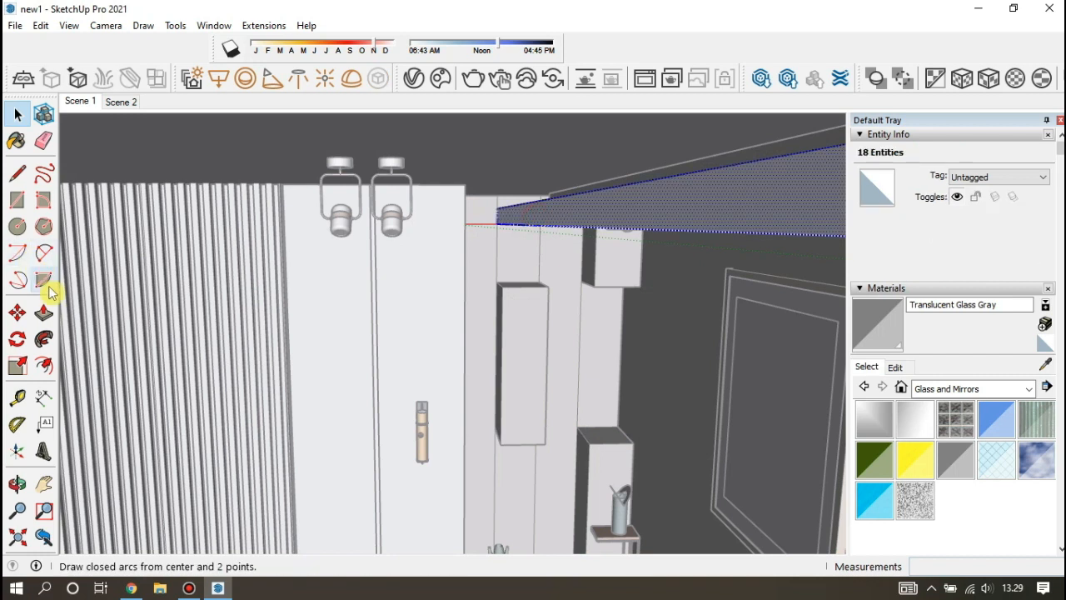
pyautogui.doubleClick(581, 220)
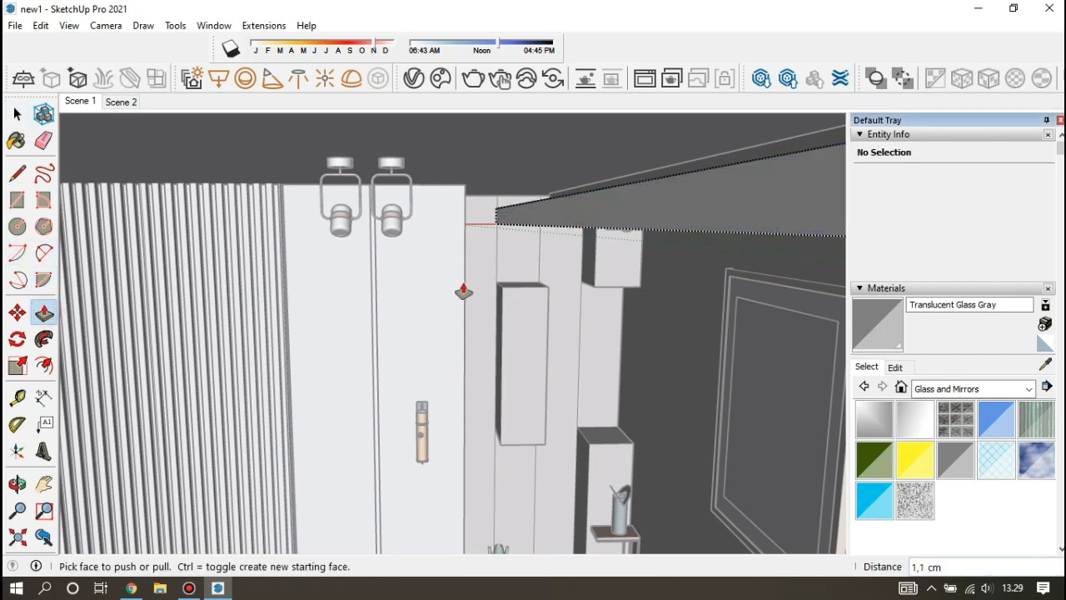
pyautogui.moveTo(510, 219); pyautogui.dragTo(424, 278)
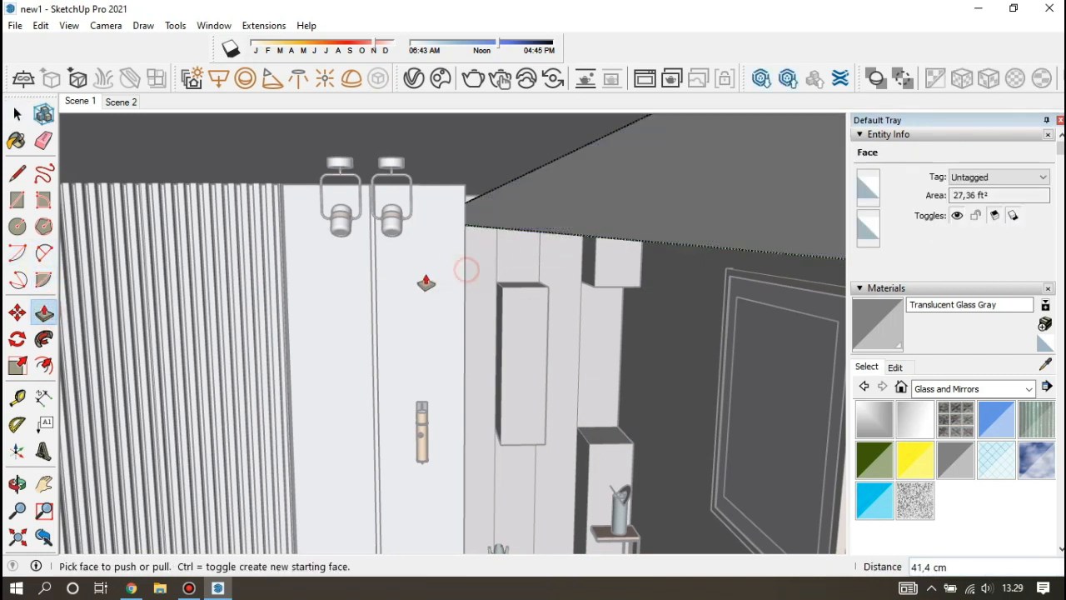
pyautogui.scroll(-3, 427, 290)
# Render Scene 1 interactively, examine the lighting at full size in the V-Ray Frame Buffer, and close the frame buffer
pyautogui.click(77, 102)
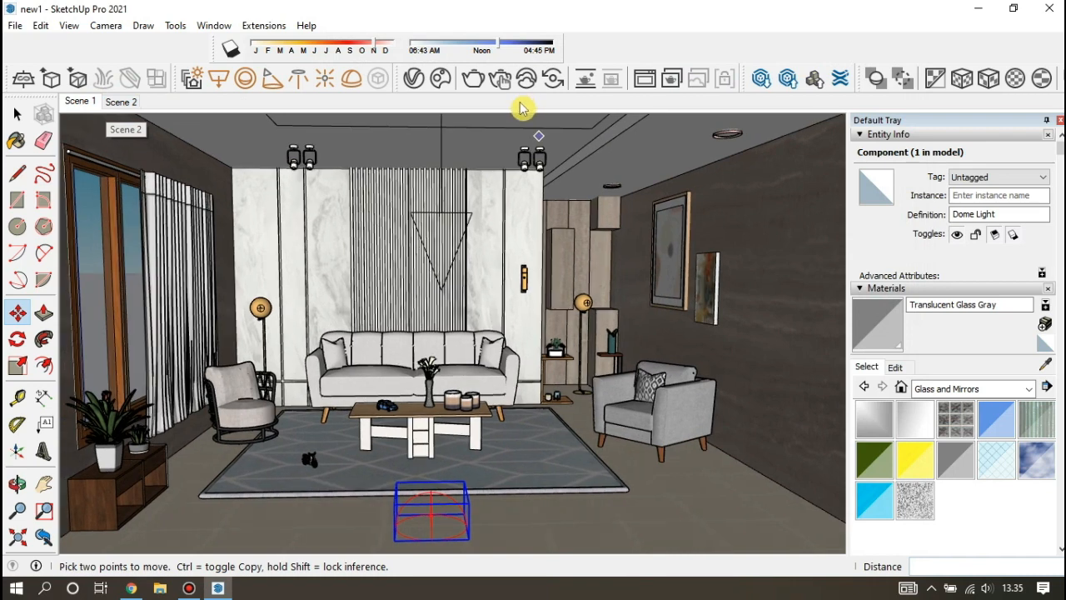
pyautogui.click(18, 113)
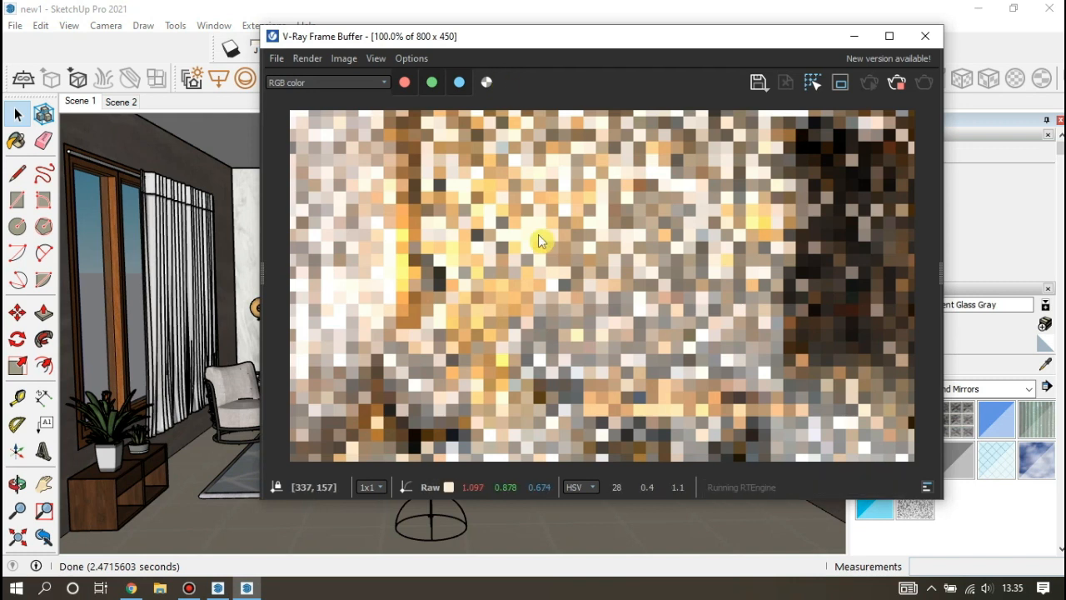
pyautogui.scroll(-2, 539, 233)
pyautogui.click(612, 404)
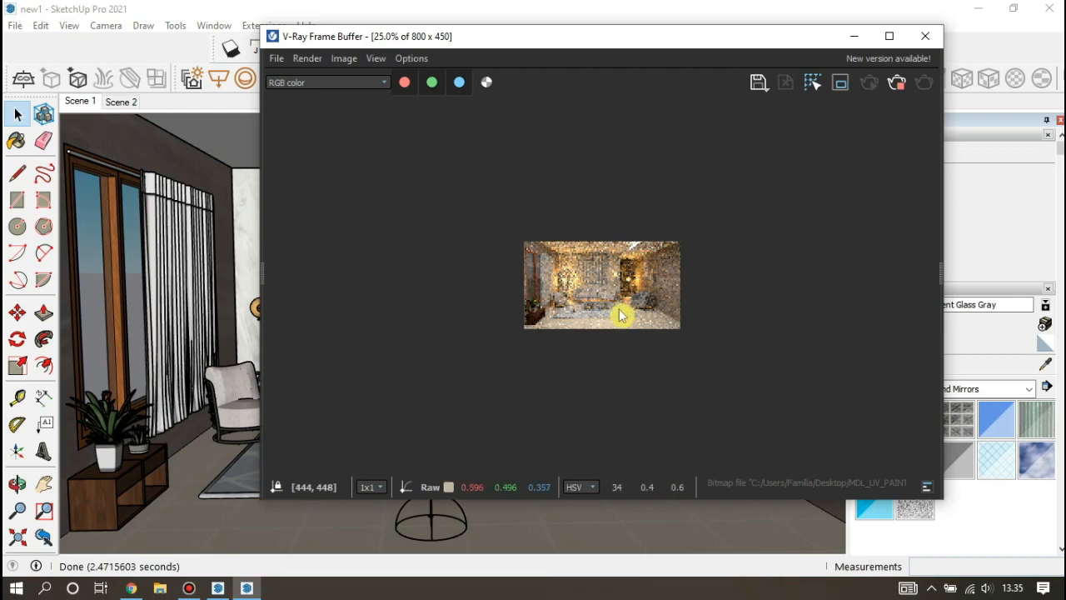
pyautogui.scroll(1, 621, 315)
pyautogui.scroll(1, 698, 202)
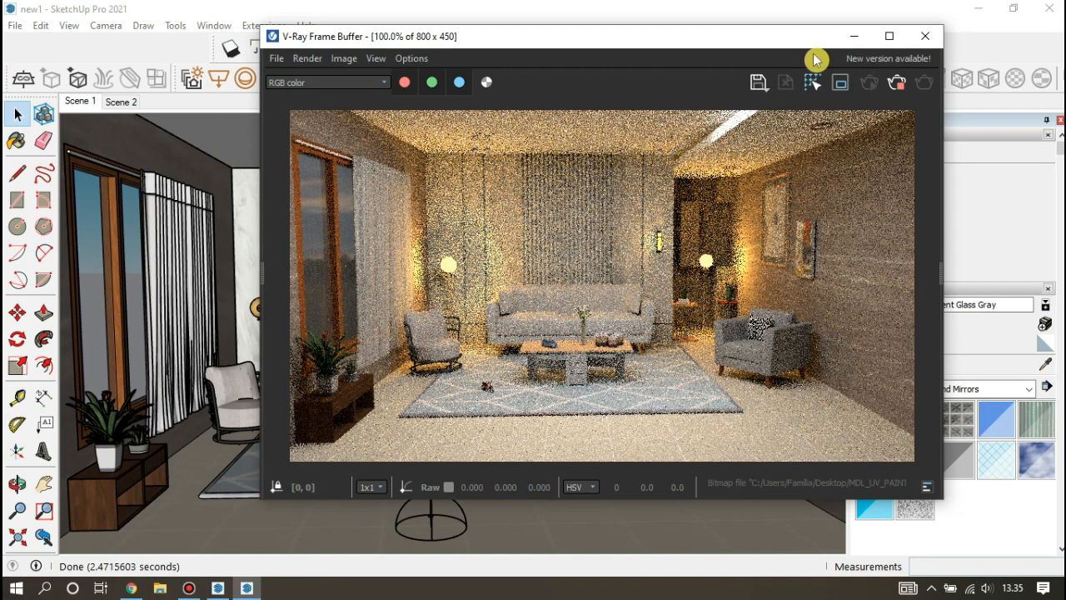
pyautogui.click(925, 36)
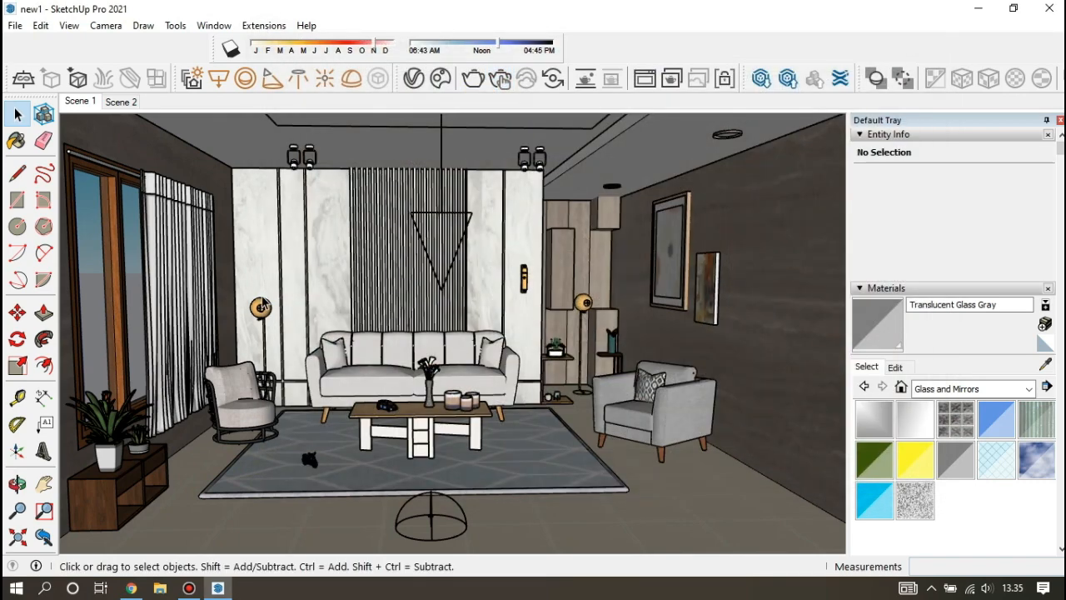
# Delete the floor lamp standing behind the swivel chair near the curtain
pyautogui.scroll(4, 261, 310)
pyautogui.click(260, 318)
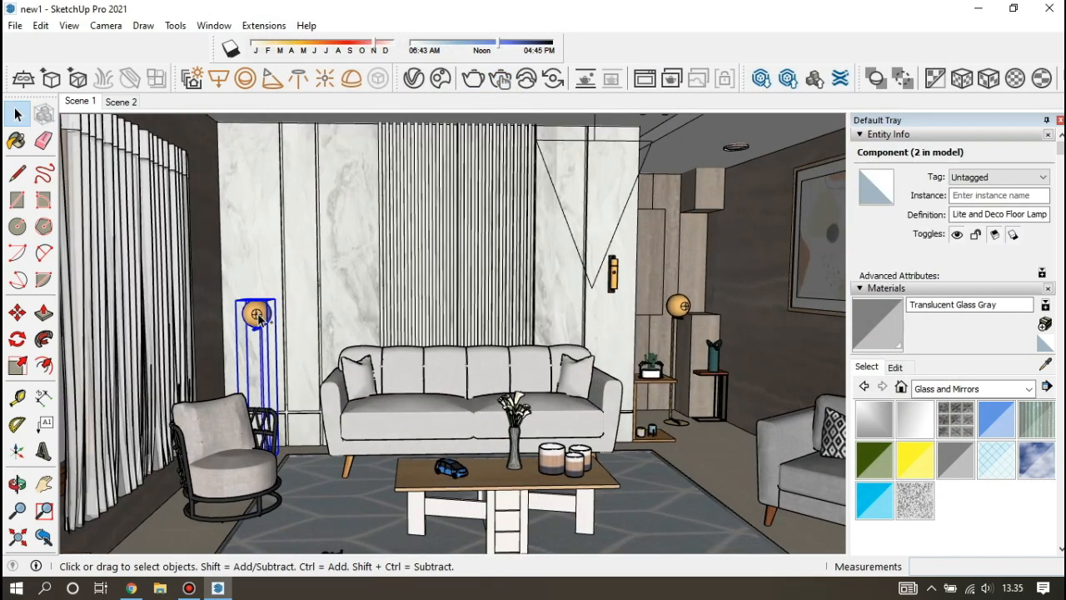
pyautogui.hotkey('ctrl', 't')
# Move the wall sconce together with its sphere light 428.8 cm along the wall onto the marble panel beside the curtain
pyautogui.scroll(5, 611, 274)
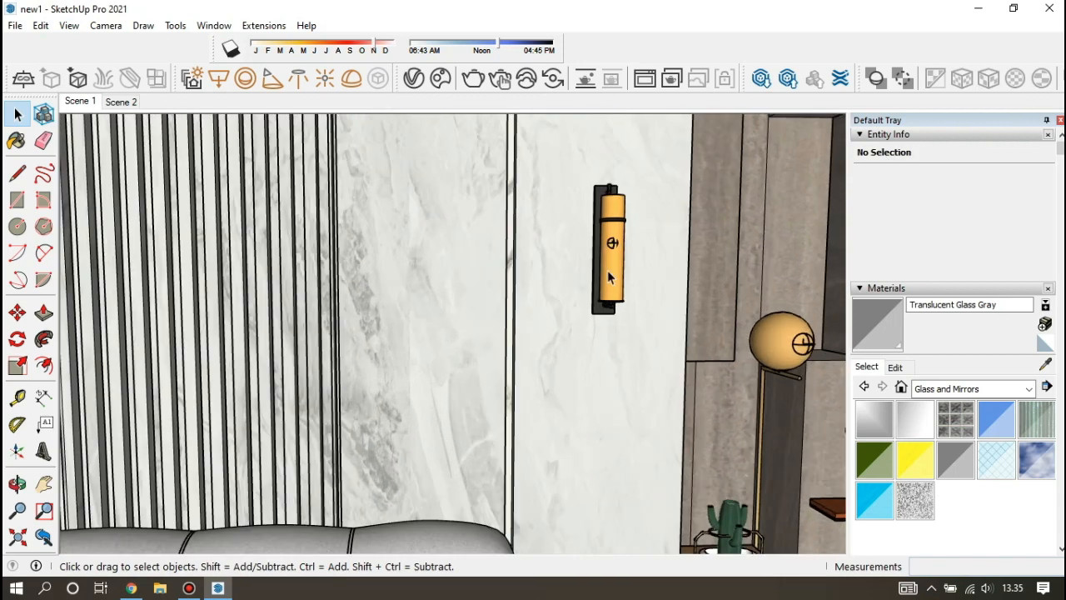
pyautogui.click(612, 270)
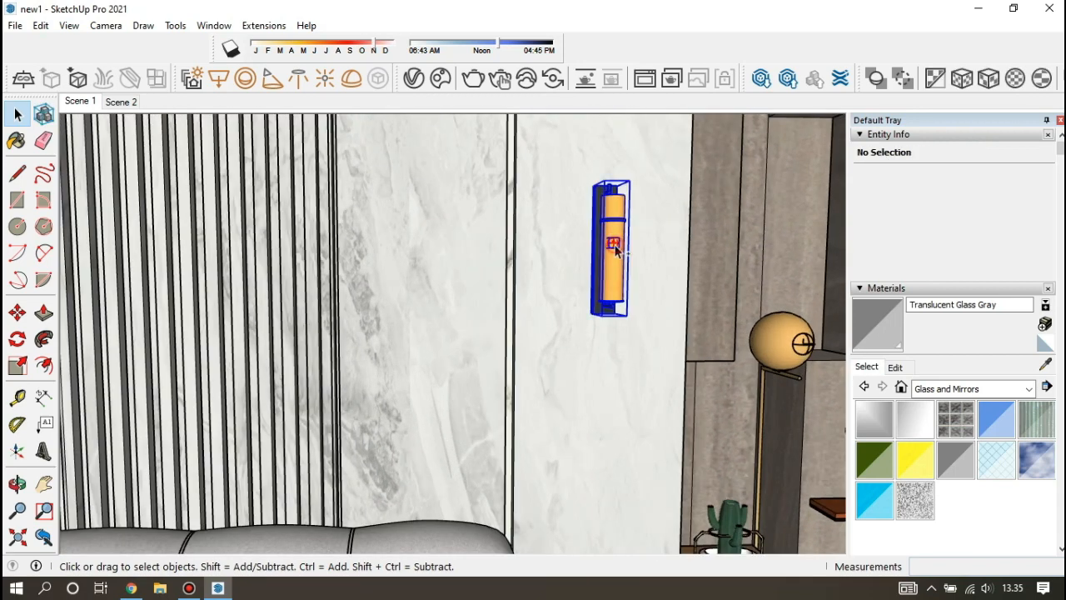
pyautogui.click(17, 312)
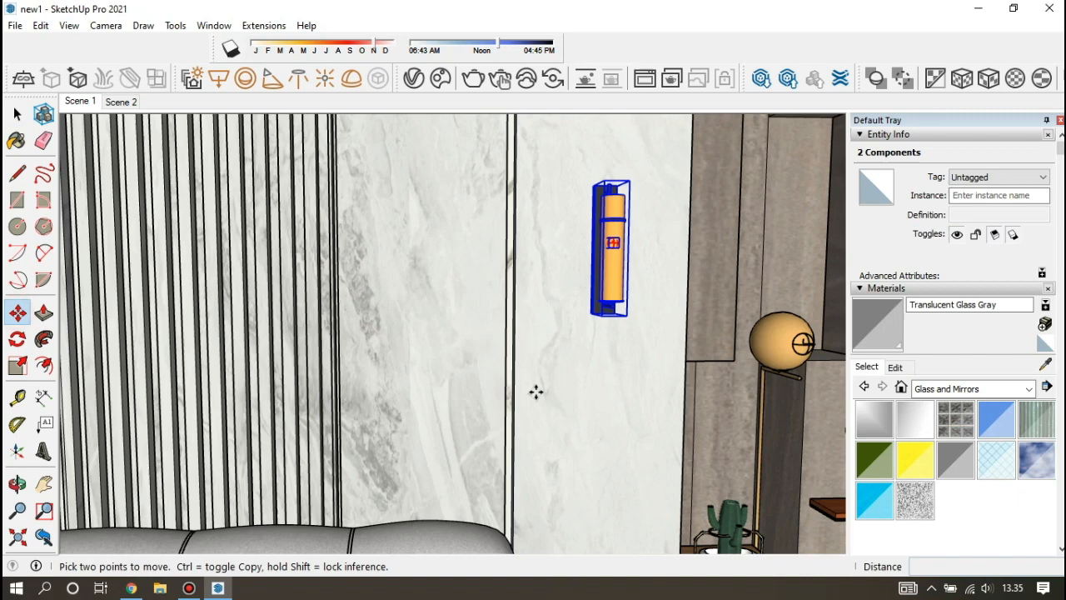
pyautogui.click(626, 321)
pyautogui.scroll(-5, 626, 321)
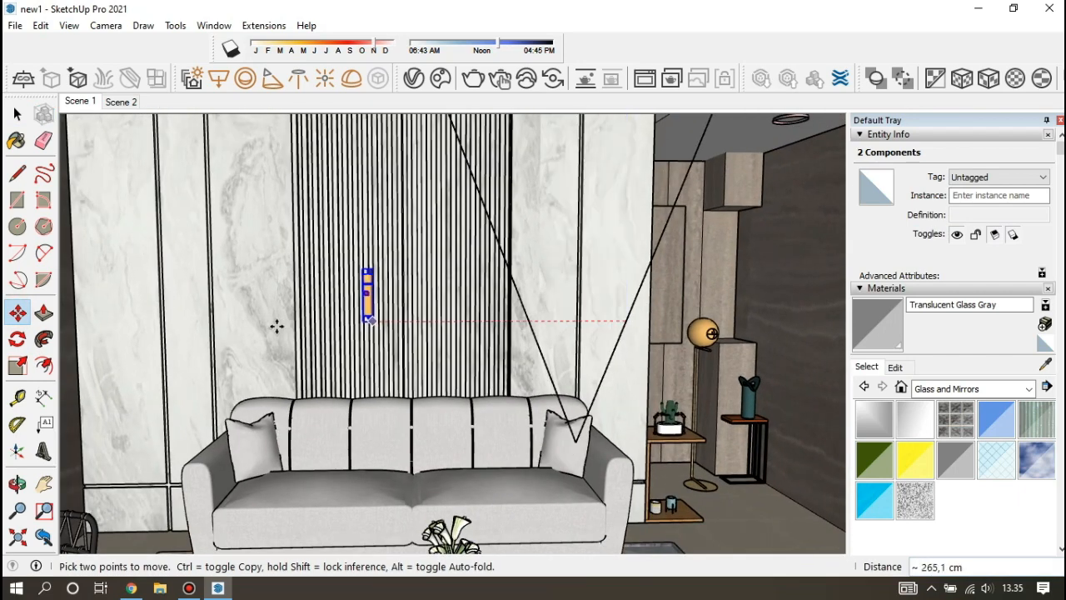
pyautogui.click(121, 317)
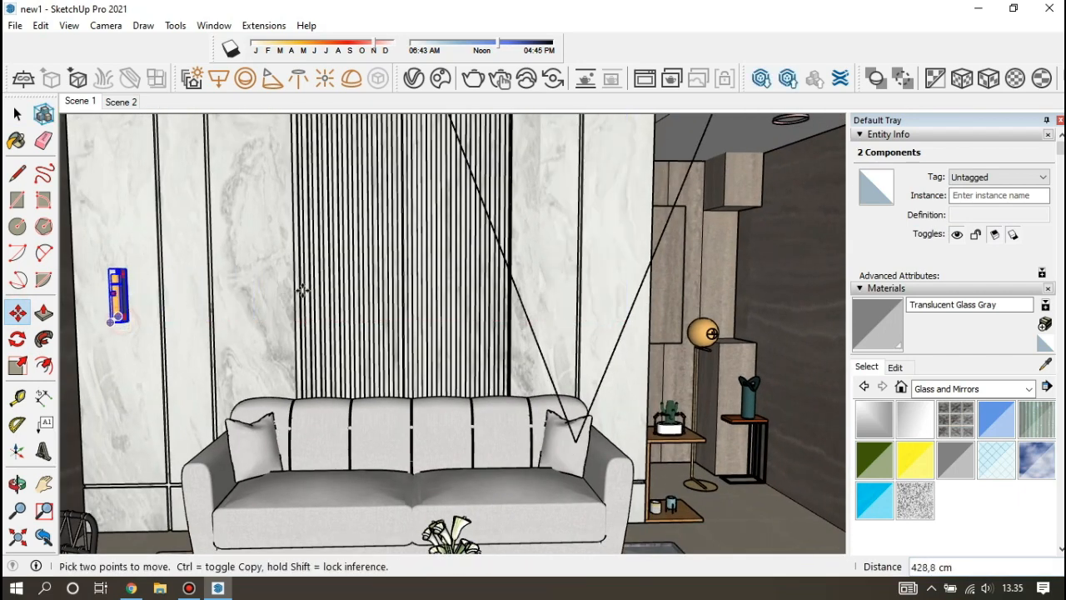
pyautogui.click(16, 114)
# Move the remaining floor lamp and its sphere light about 93 cm toward the dark side wall, and return to Scene 1
pyautogui.scroll(2, 732, 495)
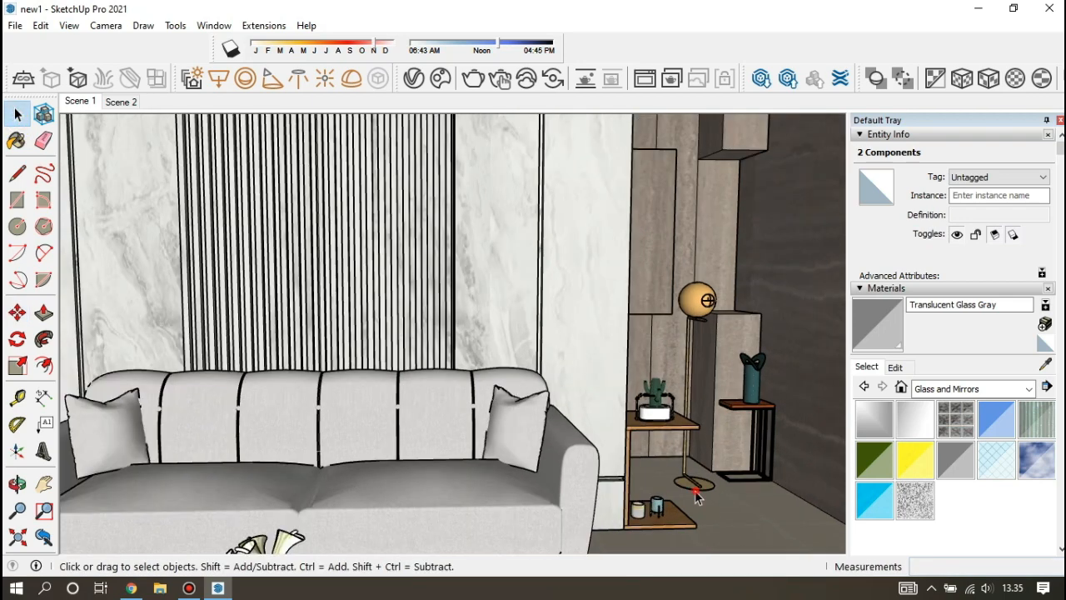
pyautogui.click(712, 316)
pyautogui.scroll(-2, 493, 388)
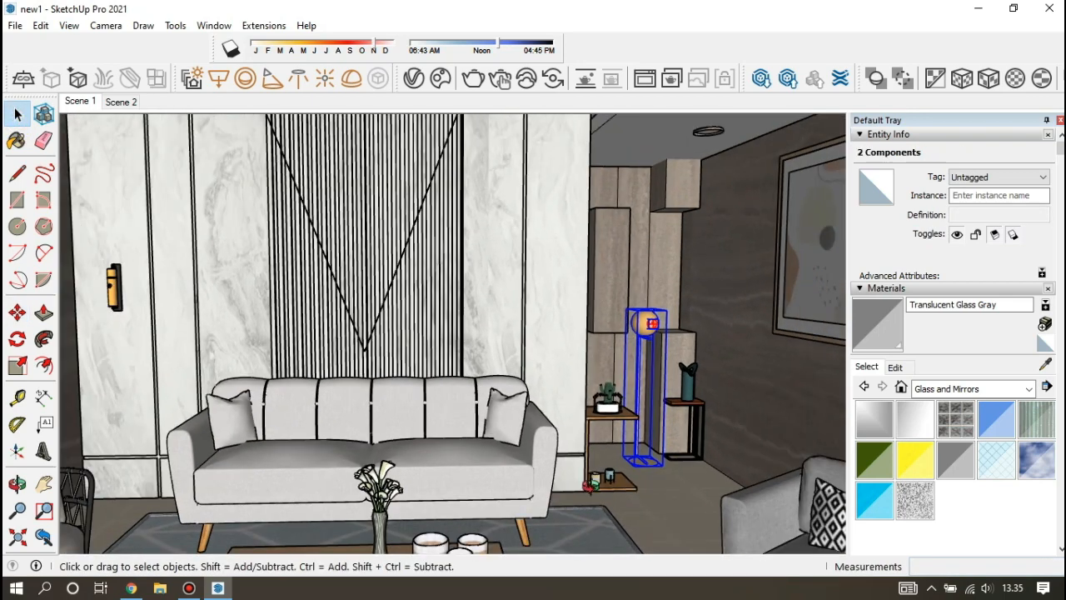
pyautogui.moveTo(583, 480); pyautogui.dragTo(571, 519, button='middle')
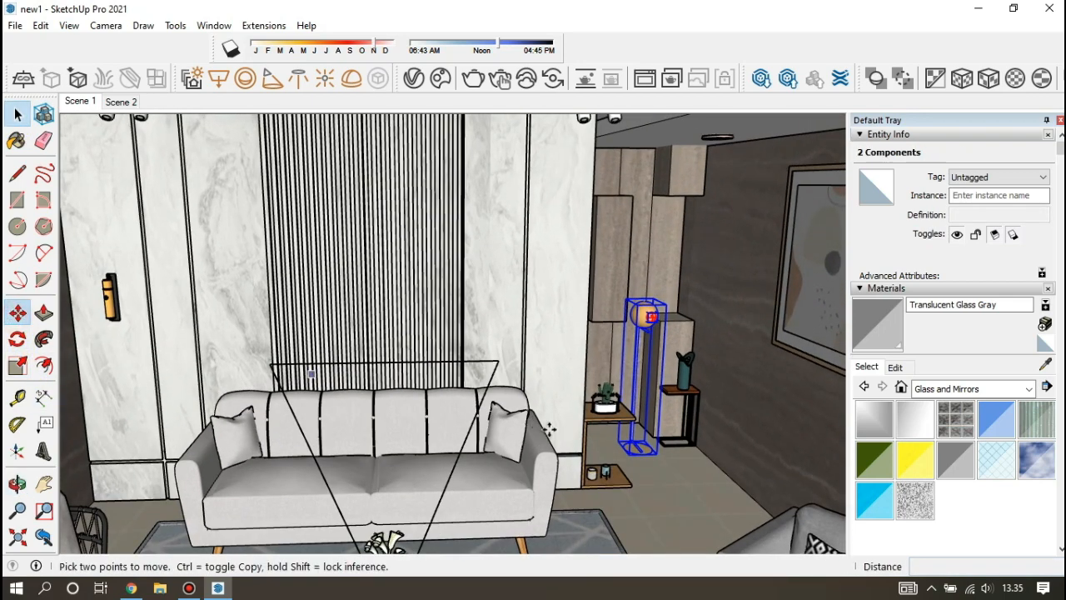
pyautogui.click(658, 454)
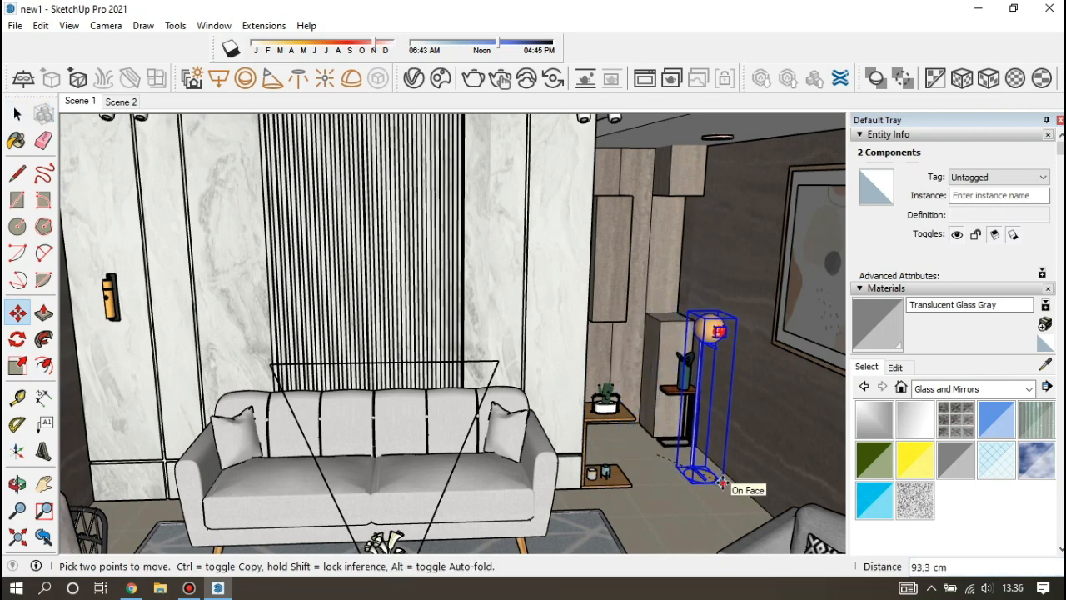
pyautogui.scroll(-6, 251, 281)
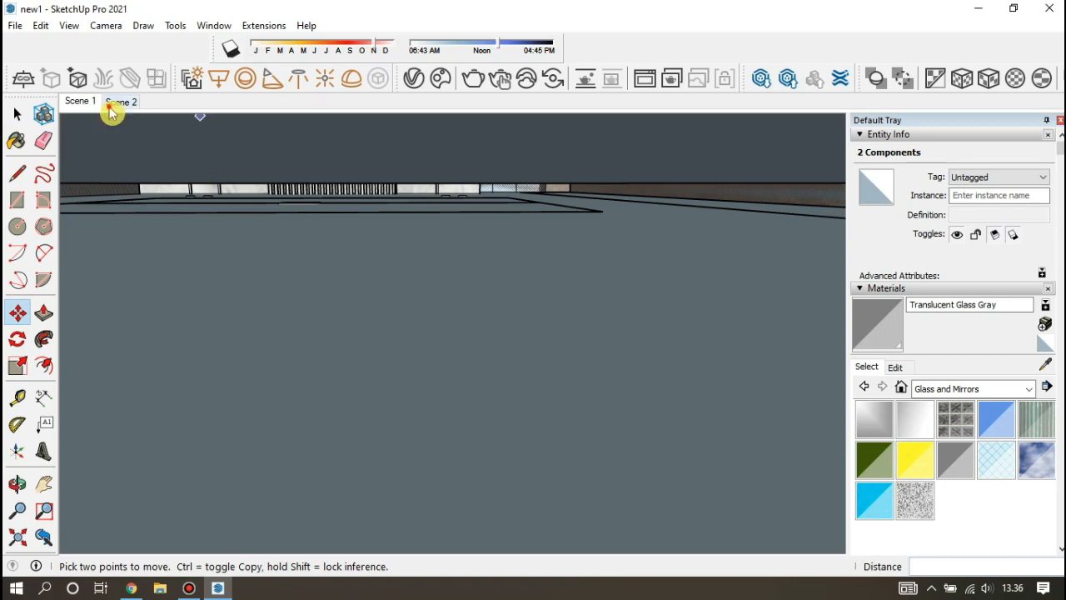
pyautogui.click(83, 102)
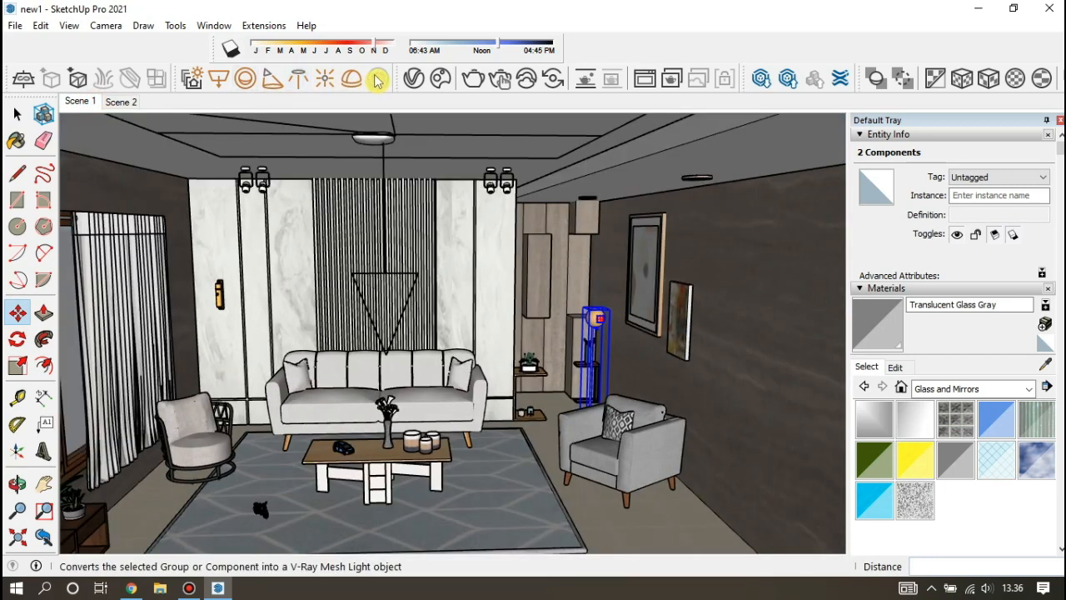
pyautogui.click(18, 114)
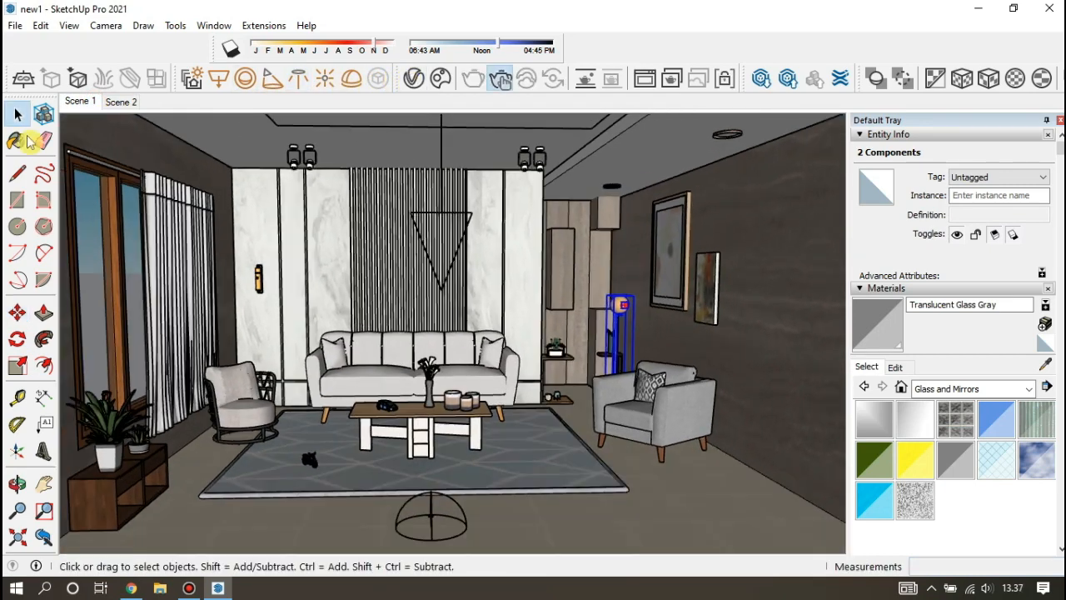
# Stop the interactive render and move the wall sconce's sphere light deeper inside its cylindrical shade
pyautogui.scroll(4, 263, 298)
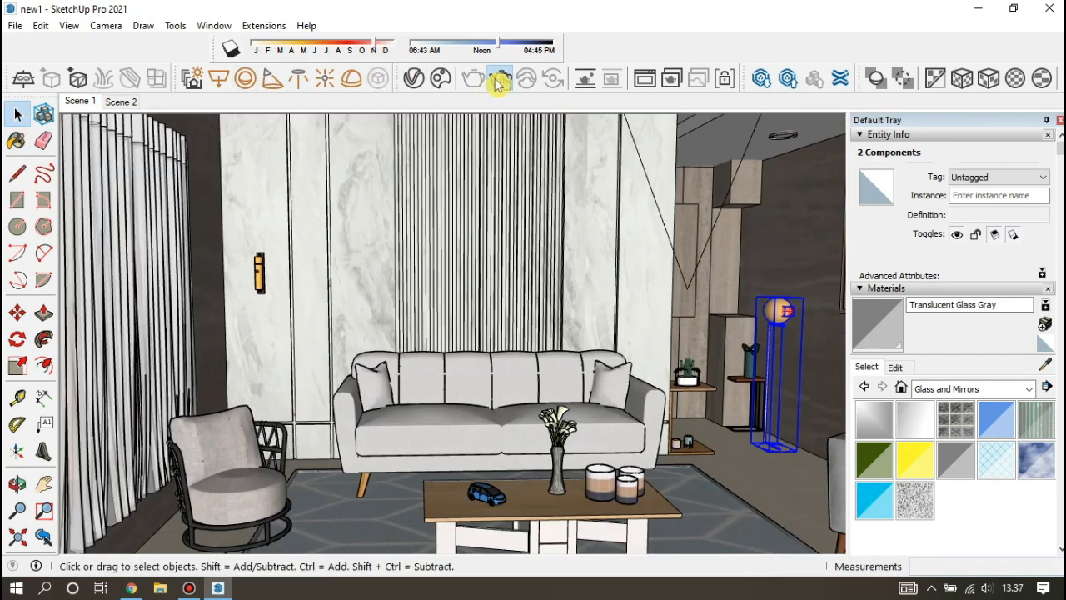
pyautogui.click(499, 80)
pyautogui.scroll(6, 262, 273)
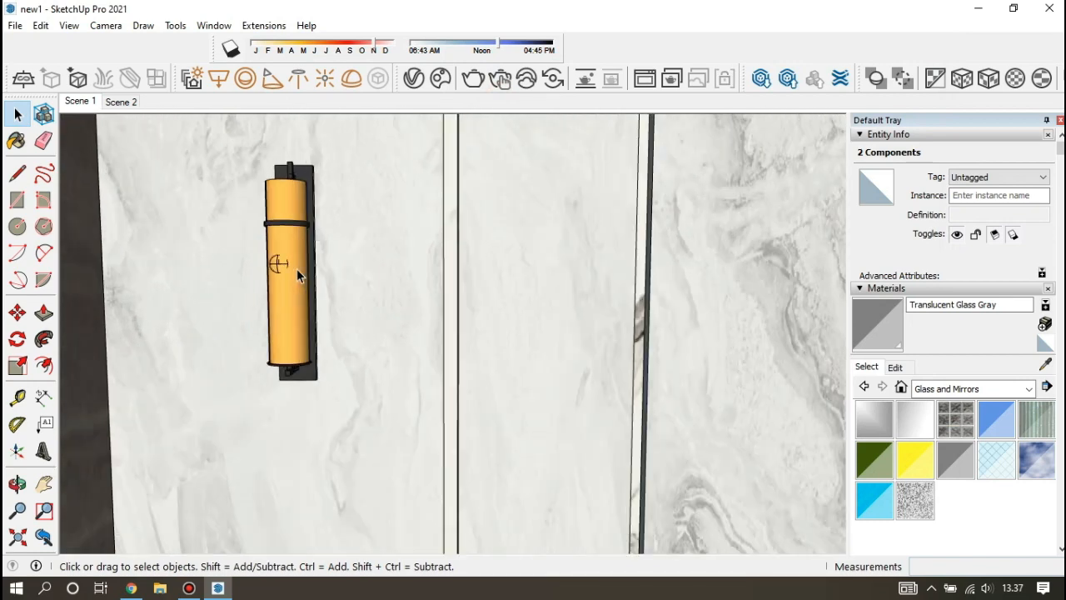
pyautogui.click(279, 269)
pyautogui.scroll(3, 284, 279)
pyautogui.moveTo(289, 283); pyautogui.dragTo(376, 300, button='middle')
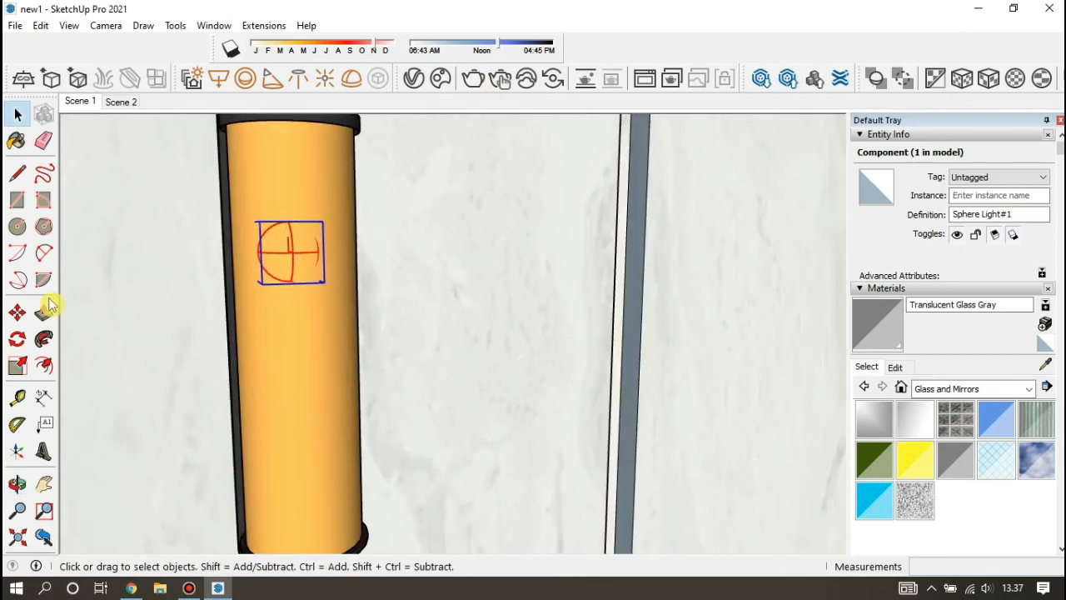
pyautogui.click(18, 313)
pyautogui.click(18, 313)
pyautogui.click(290, 281)
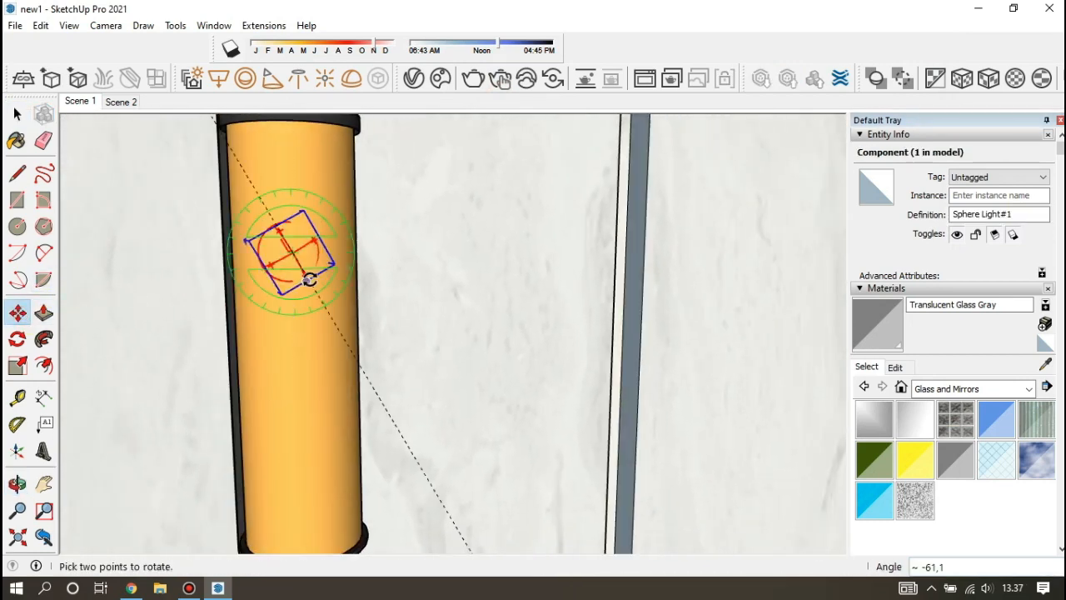
pyautogui.press('Escape')
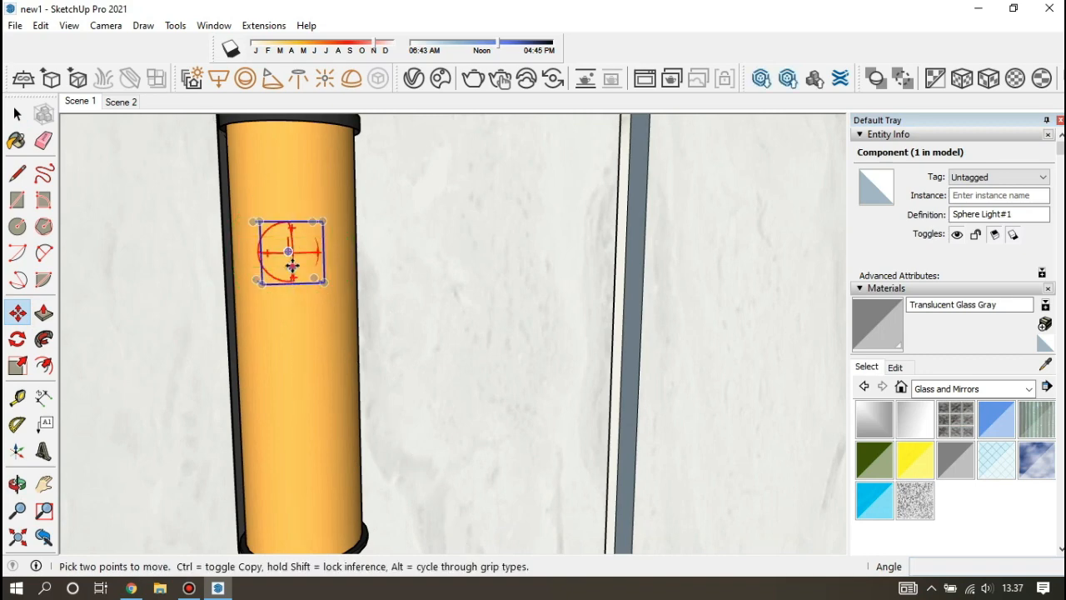
pyautogui.scroll(-10, 203, 283)
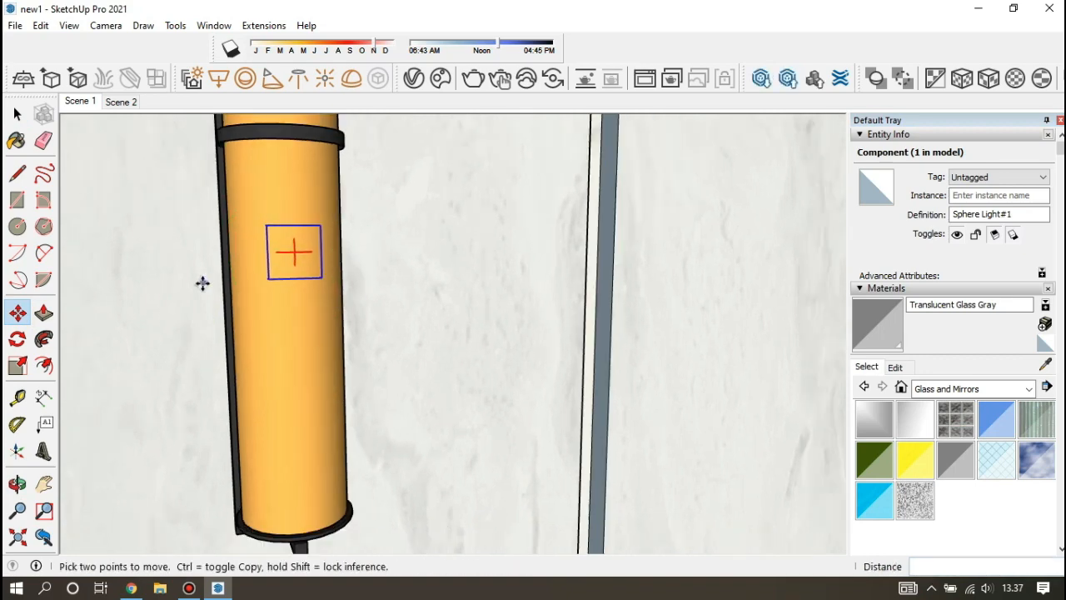
# Move the floor lamp's sphere light from the edge into the middle of its globe shade
pyautogui.scroll(-5, 103, 316)
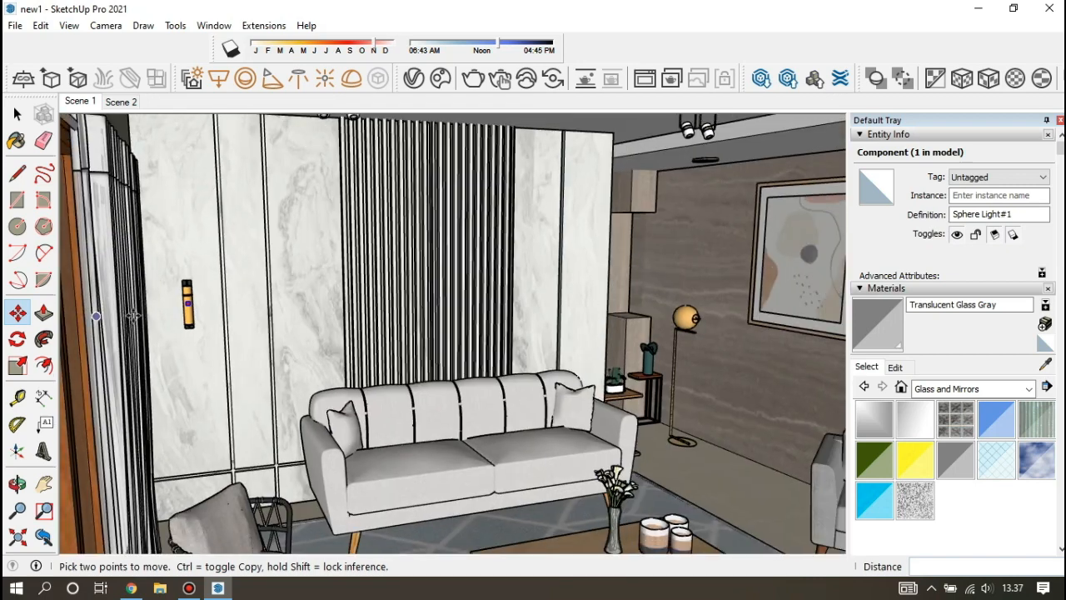
pyautogui.scroll(8, 614, 313)
pyautogui.scroll(2, 615, 312)
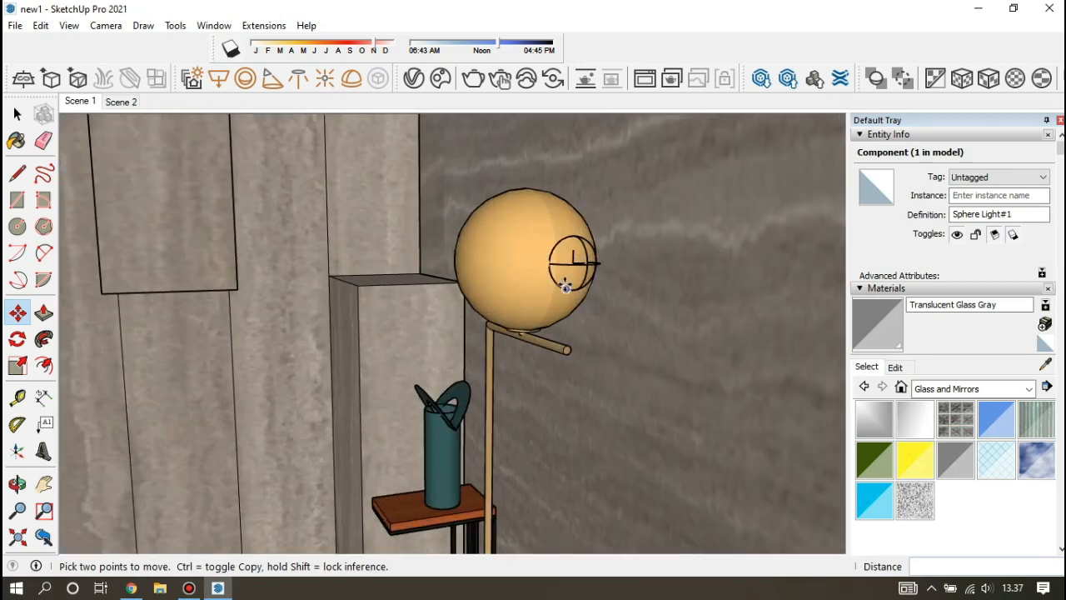
pyautogui.click(17, 115)
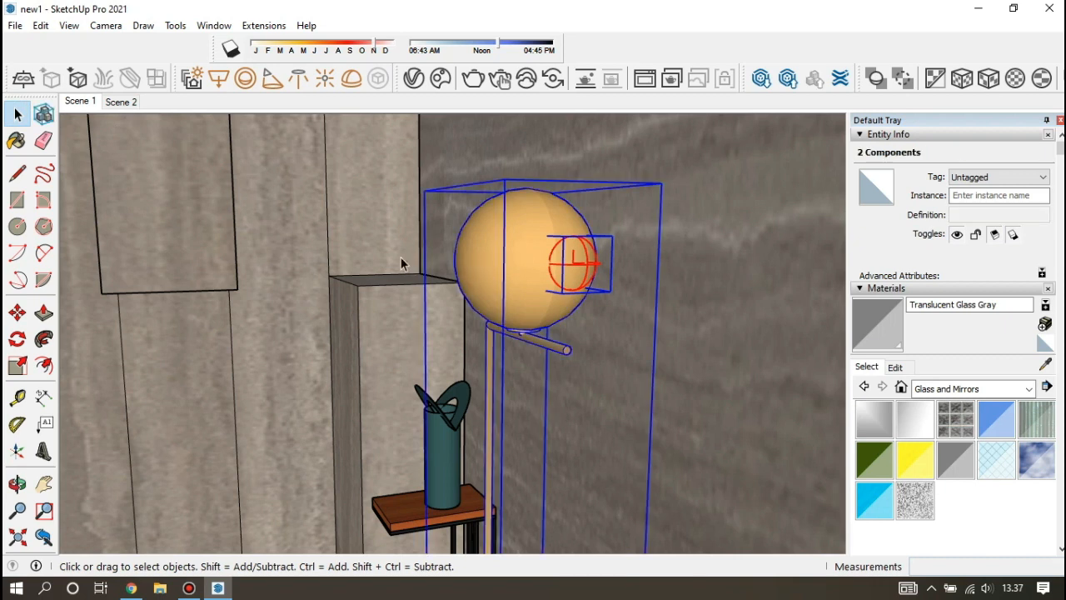
pyautogui.click(586, 283)
pyautogui.click(18, 312)
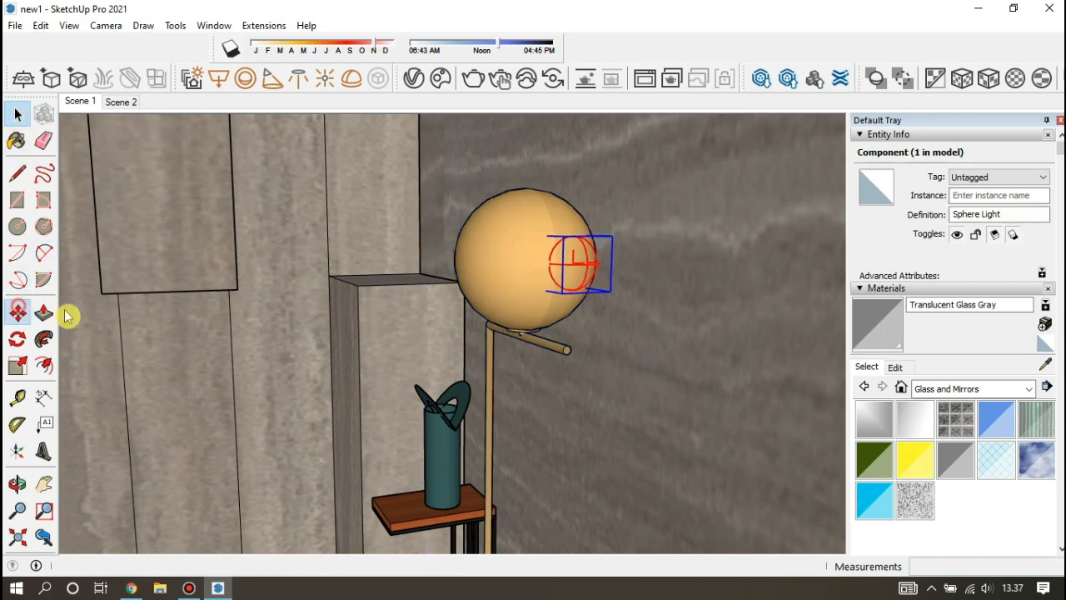
pyautogui.scroll(2, 502, 240)
pyautogui.moveTo(502, 241); pyautogui.dragTo(679, 323, button='middle')
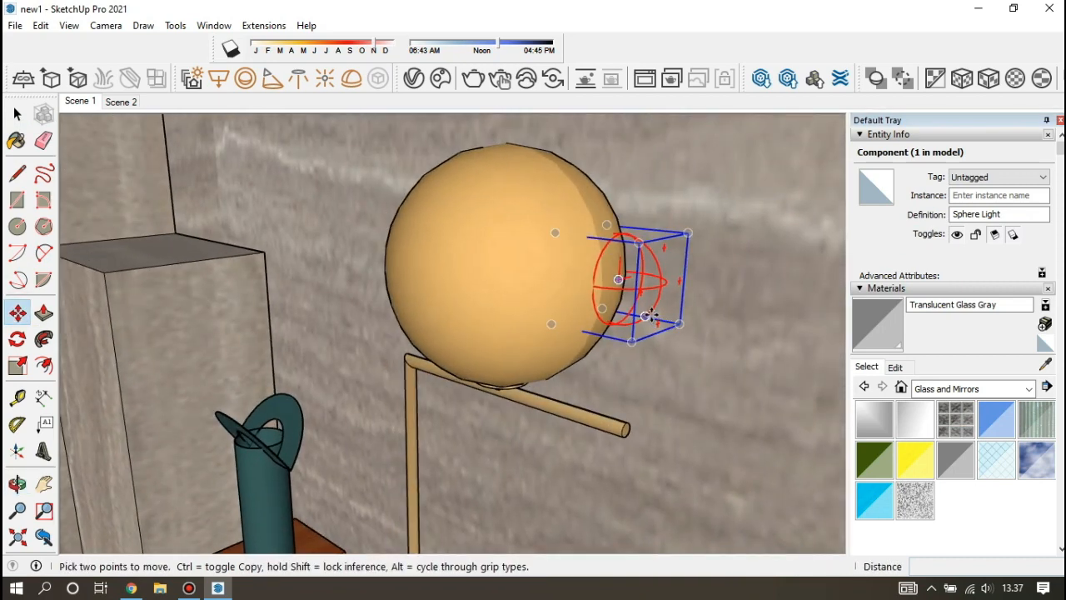
pyautogui.click(651, 315)
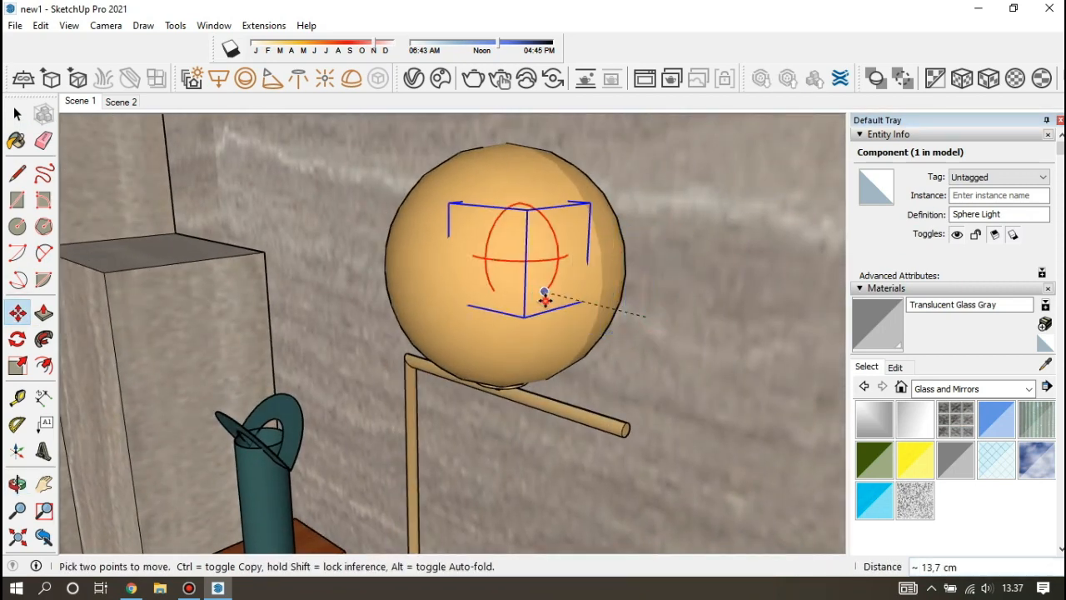
pyautogui.moveTo(544, 298); pyautogui.dragTo(314, 282, button='middle')
pyautogui.click(316, 281)
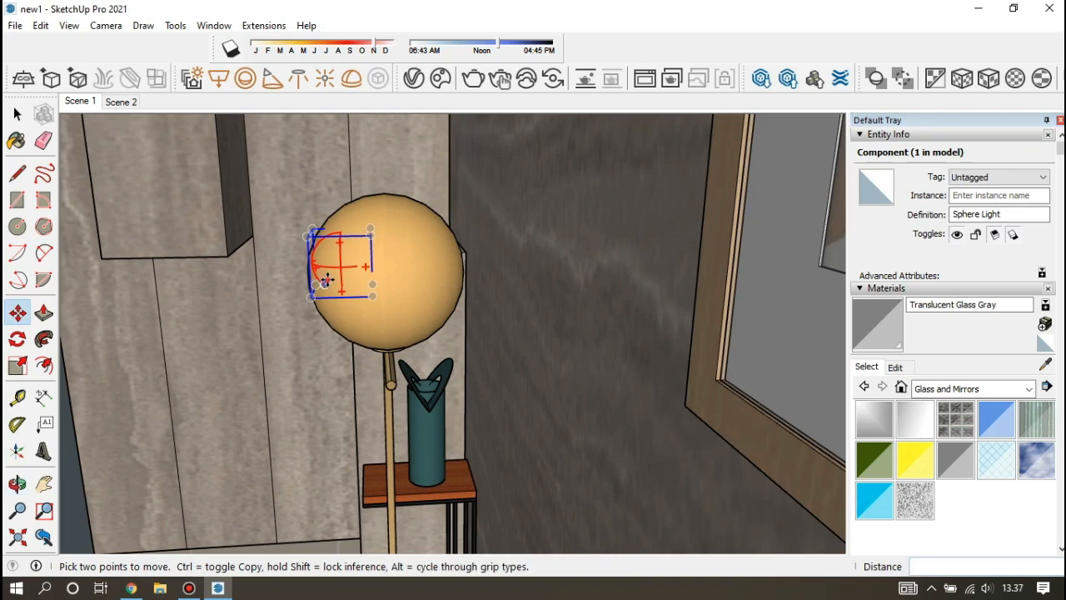
pyautogui.click(327, 280)
pyautogui.click(374, 278)
# Move the wall sconce together with its sphere light along the wall onto the marble panel beside the vertical slats
pyautogui.scroll(-3, 294, 259)
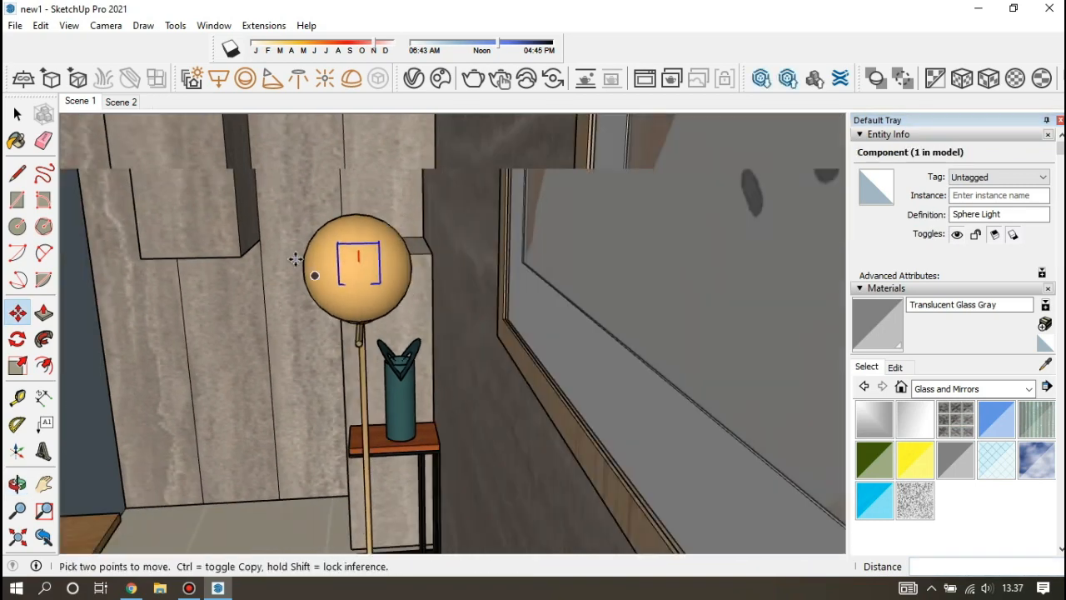
pyautogui.scroll(-1, 365, 261)
pyautogui.scroll(-2, 358, 262)
pyautogui.moveTo(358, 262); pyautogui.dragTo(333, 316, button='middle')
pyautogui.scroll(1, 332, 318)
pyautogui.scroll(2, 332, 318)
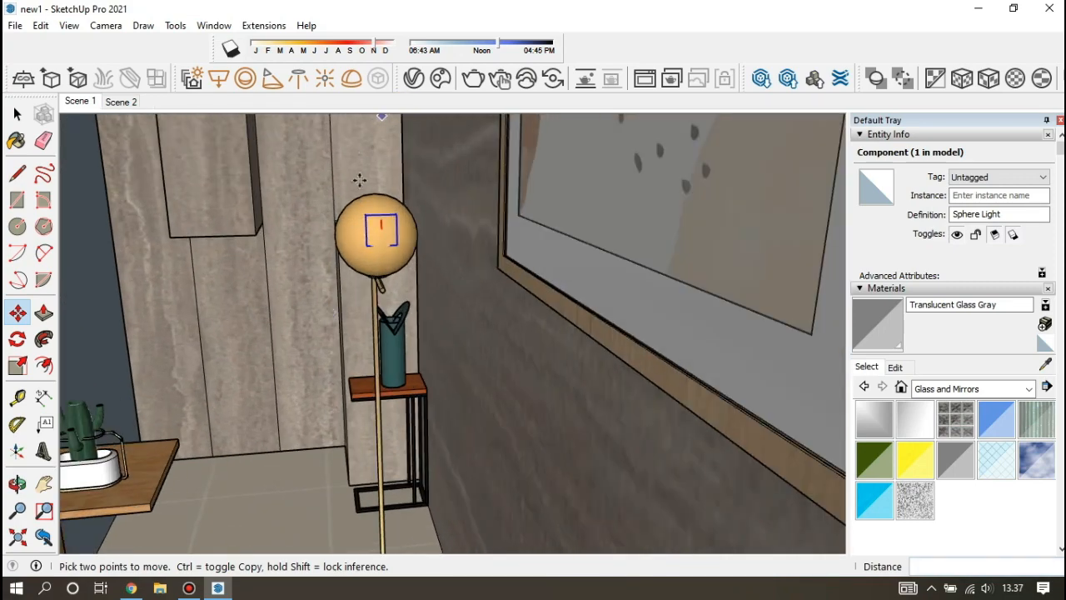
pyautogui.scroll(-3, 359, 180)
pyautogui.scroll(-3, 483, 248)
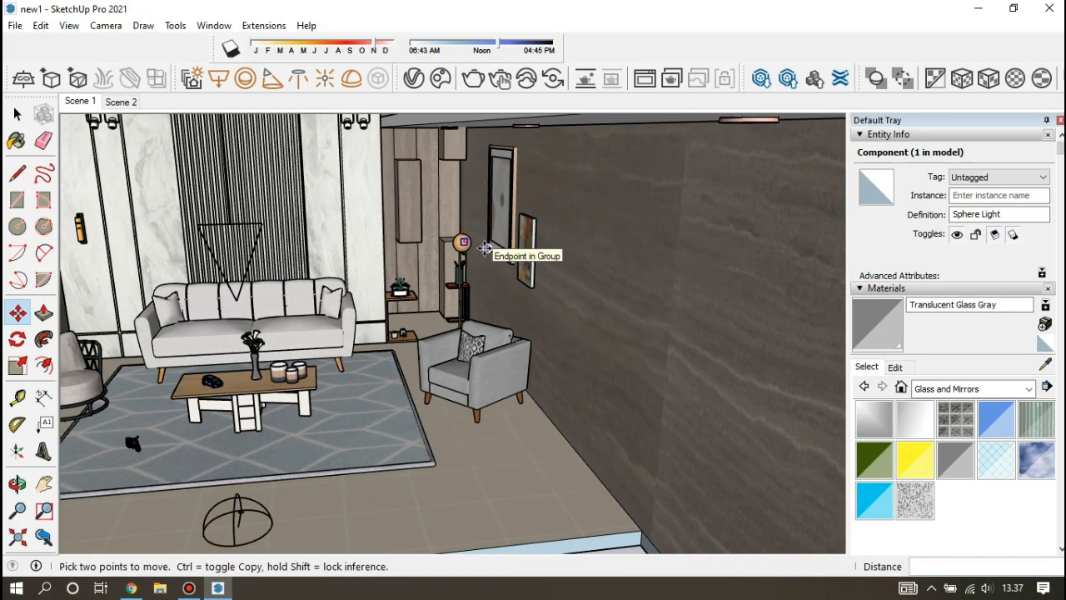
pyautogui.click(17, 114)
pyautogui.scroll(-2, 345, 239)
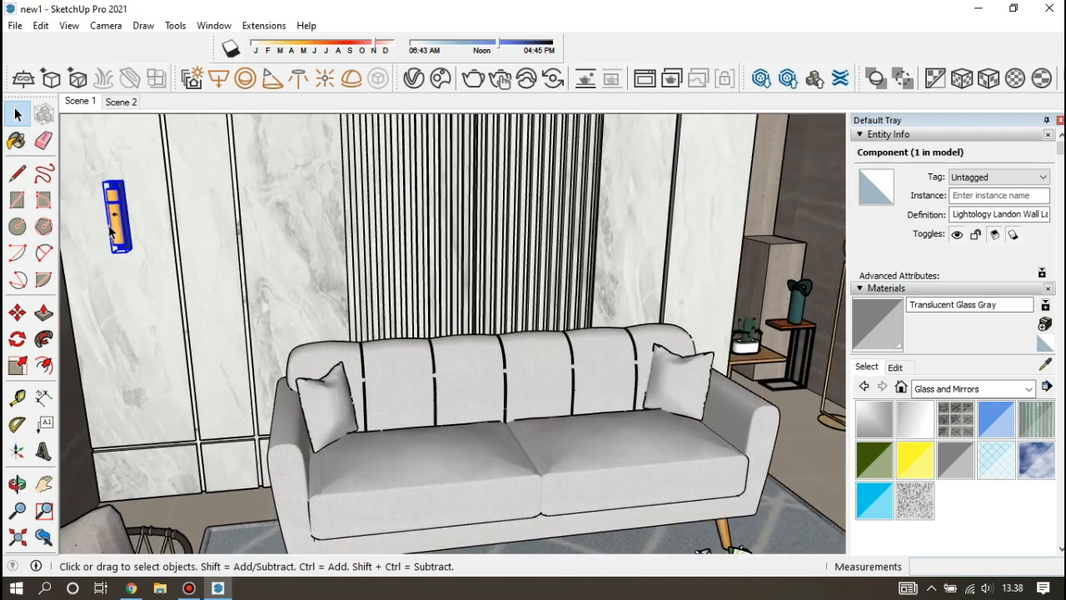
pyautogui.scroll(3, 110, 232)
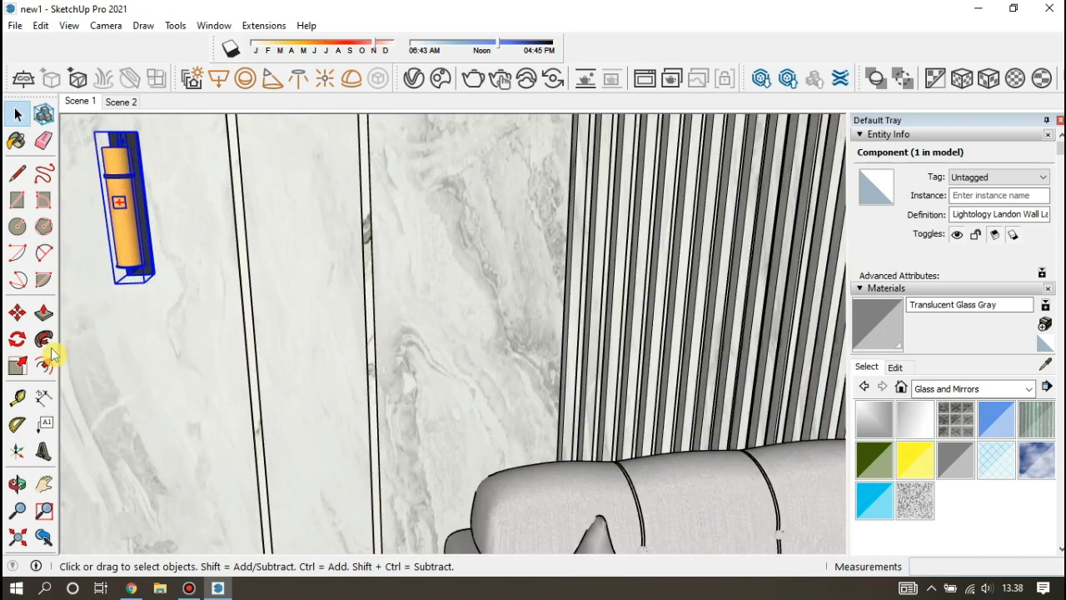
pyautogui.click(17, 312)
pyautogui.click(129, 267)
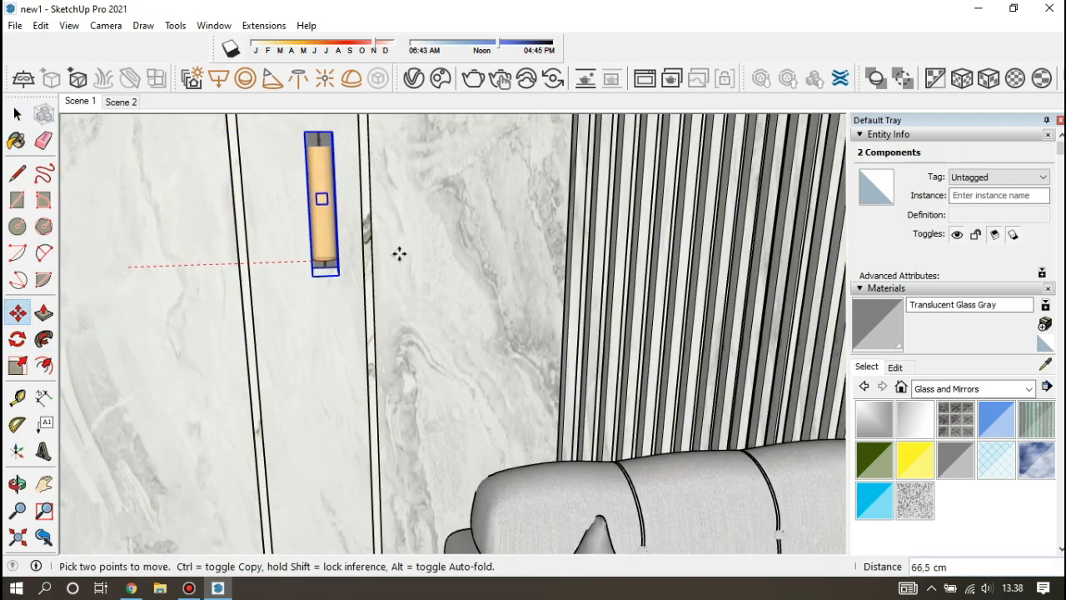
pyautogui.click(471, 250)
# Copy the wall sconce and its sphere light about 247 cm to the marble panel across the slats, and return to Scene 1
pyautogui.keyDown('ctrl'); pyautogui.click(471, 248); pyautogui.keyUp('ctrl')
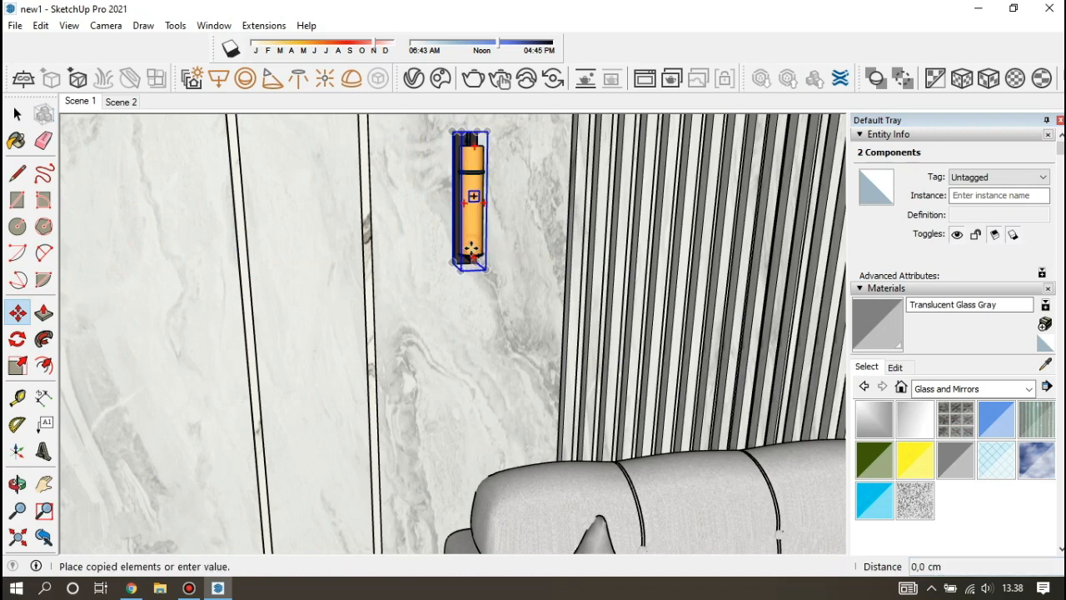
pyautogui.scroll(-5, 471, 248)
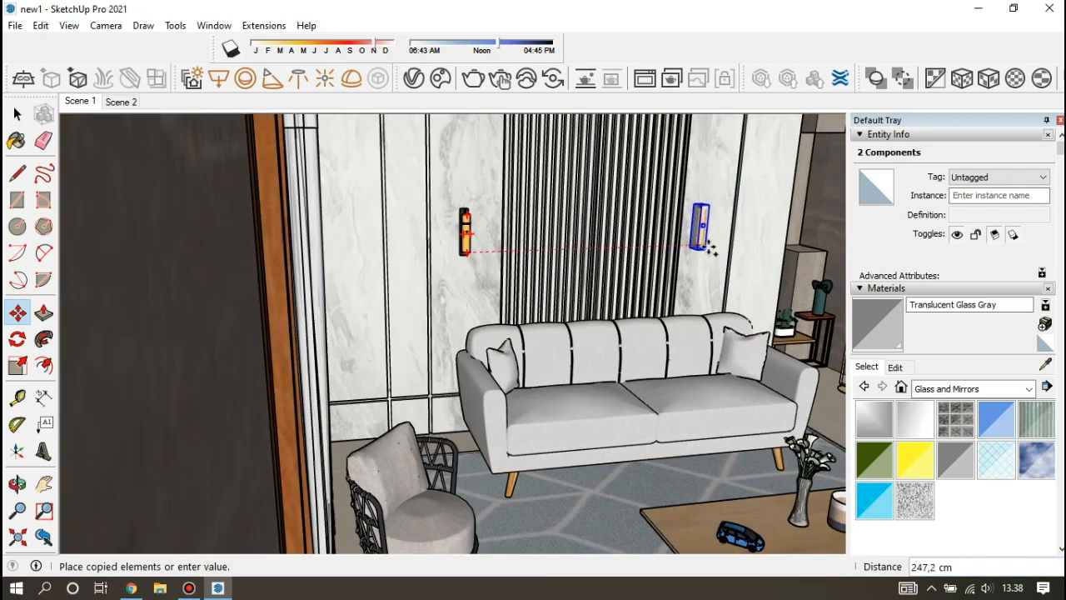
pyautogui.click(711, 246)
pyautogui.moveTo(443, 259); pyautogui.dragTo(105, 217, button='middle')
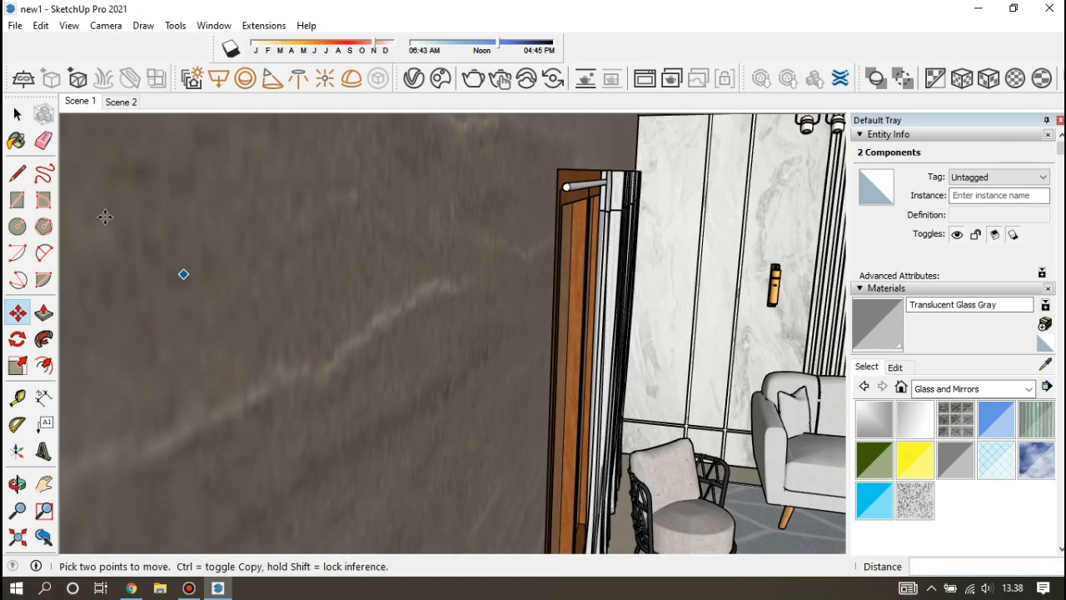
pyautogui.click(90, 101)
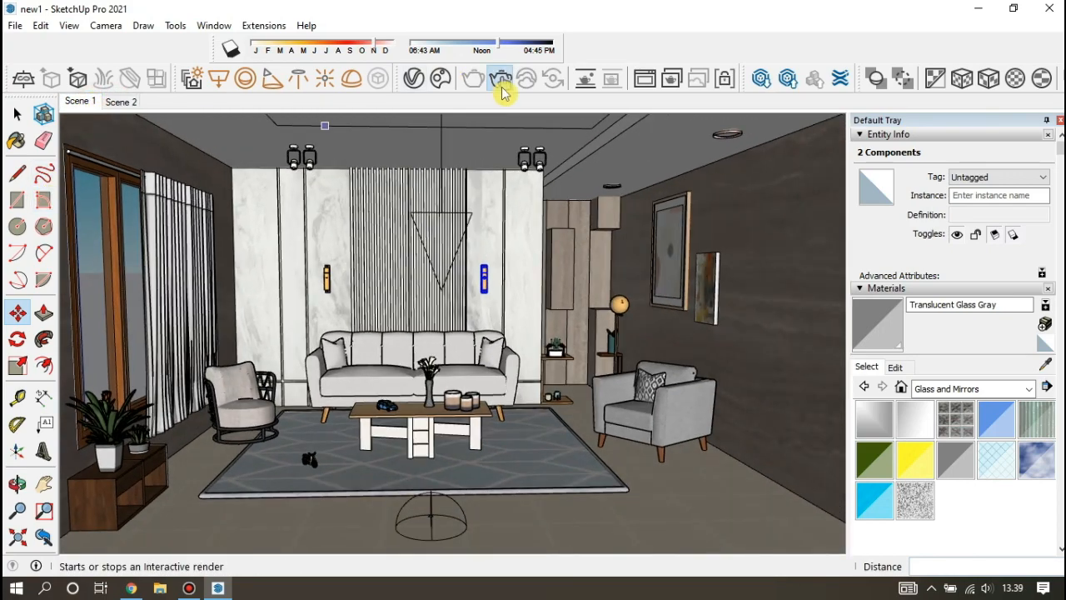
# Draw a V-Ray rectangle light, U size about 49.9 and V size about 73.5, in the ceiling area in front of the wooden shelving
pyautogui.click(220, 80)
pyautogui.scroll(5, 611, 198)
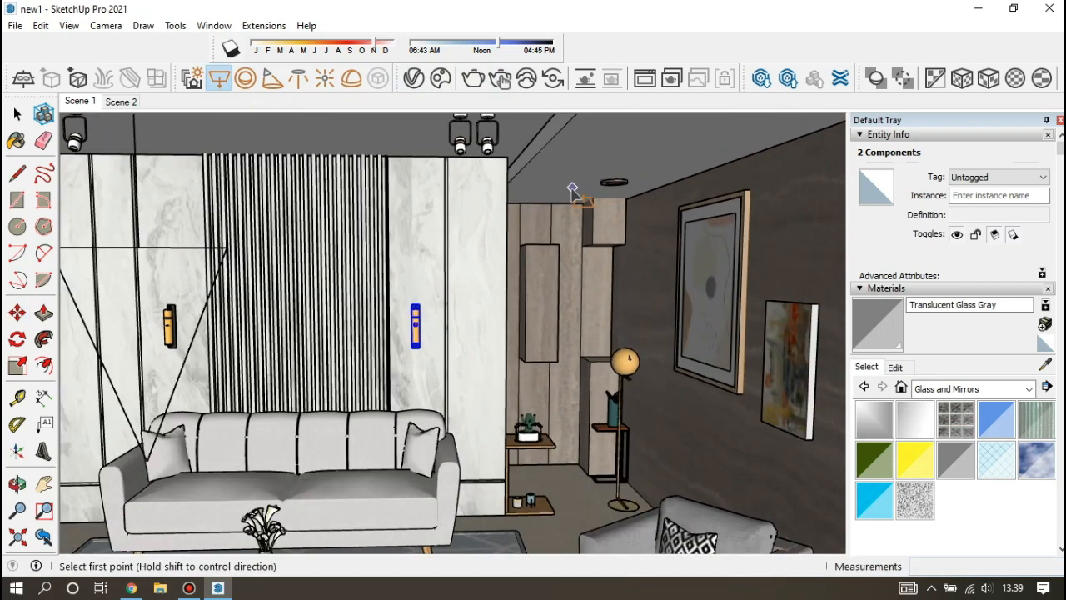
pyautogui.click(491, 142)
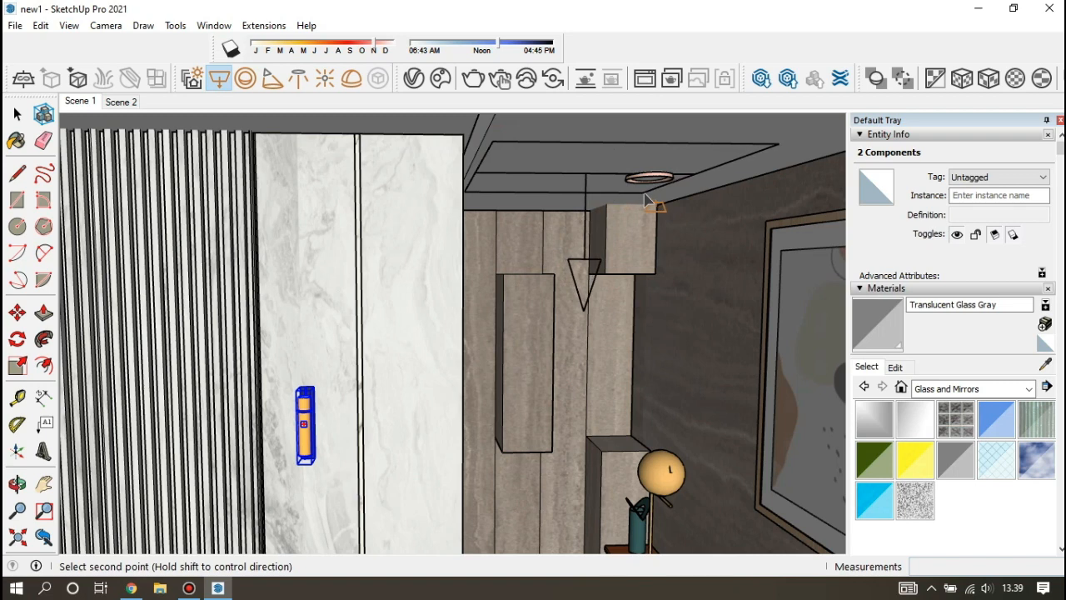
pyautogui.click(641, 204)
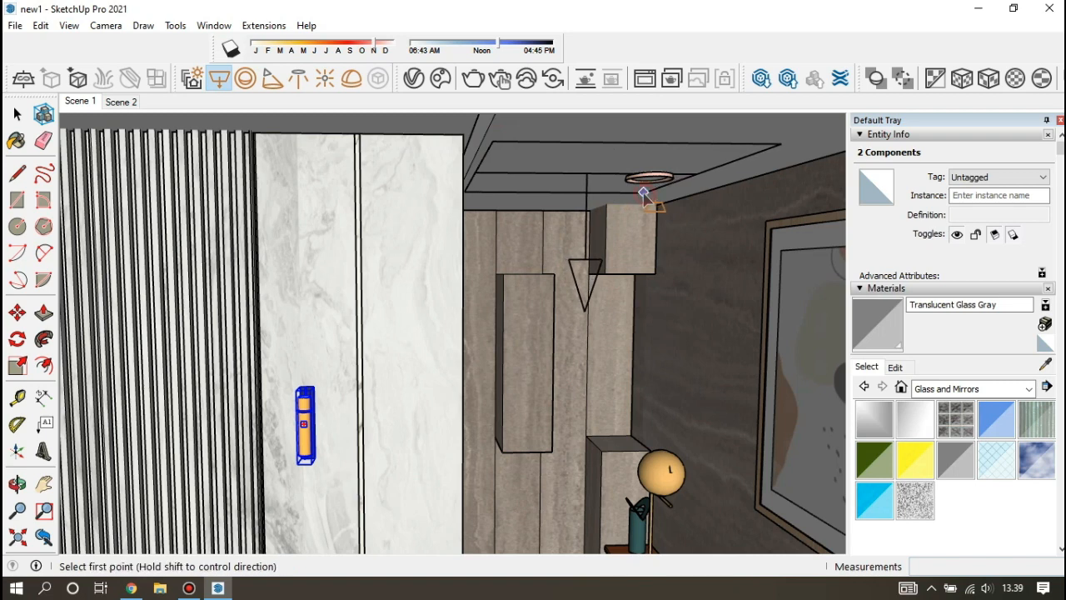
# Open the V-Ray light settings and set the intensity of Rectangle Light#2 to 9
pyautogui.click(415, 79)
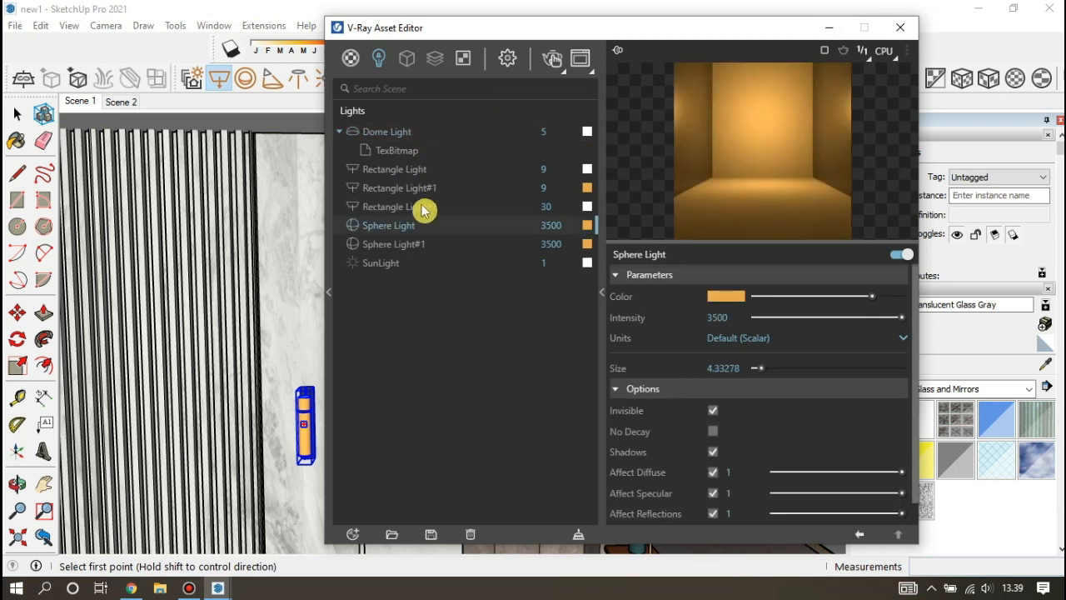
pyautogui.click(411, 209)
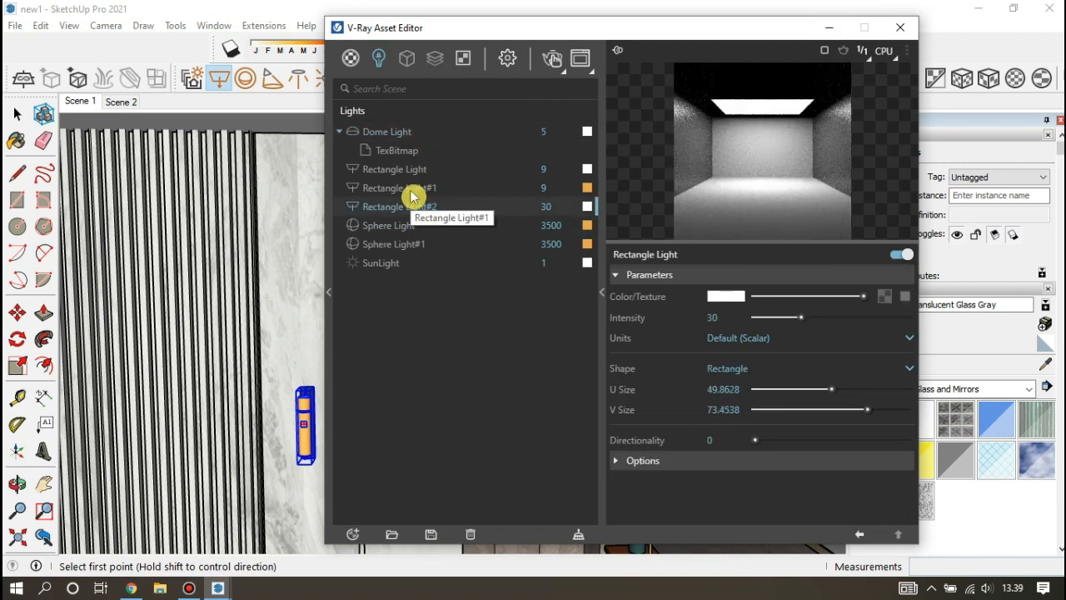
pyautogui.click(416, 190)
pyautogui.click(411, 215)
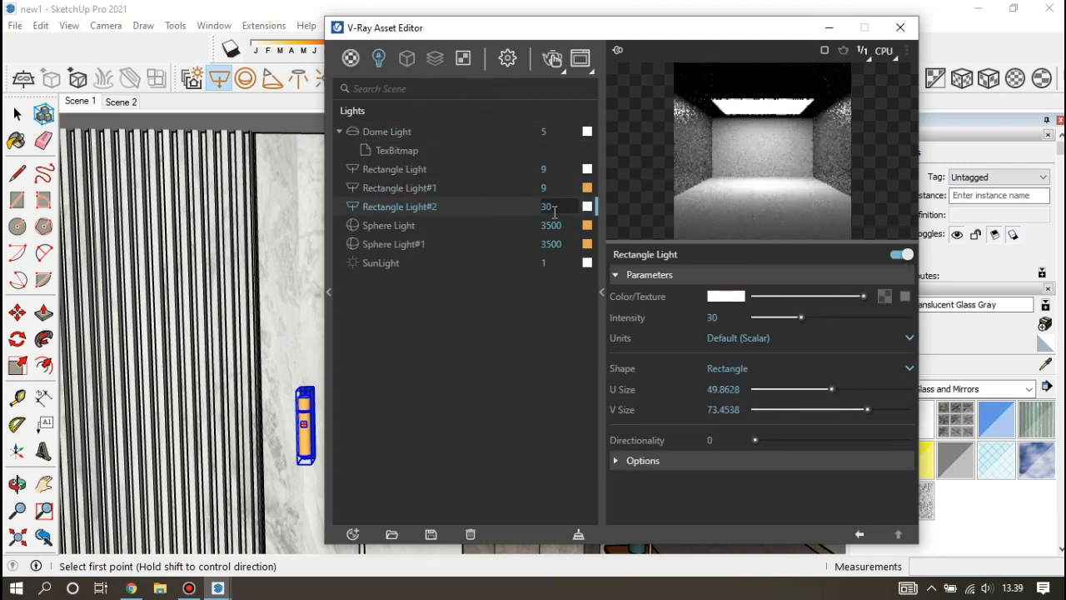
pyautogui.write('9')
pyautogui.press('Return')
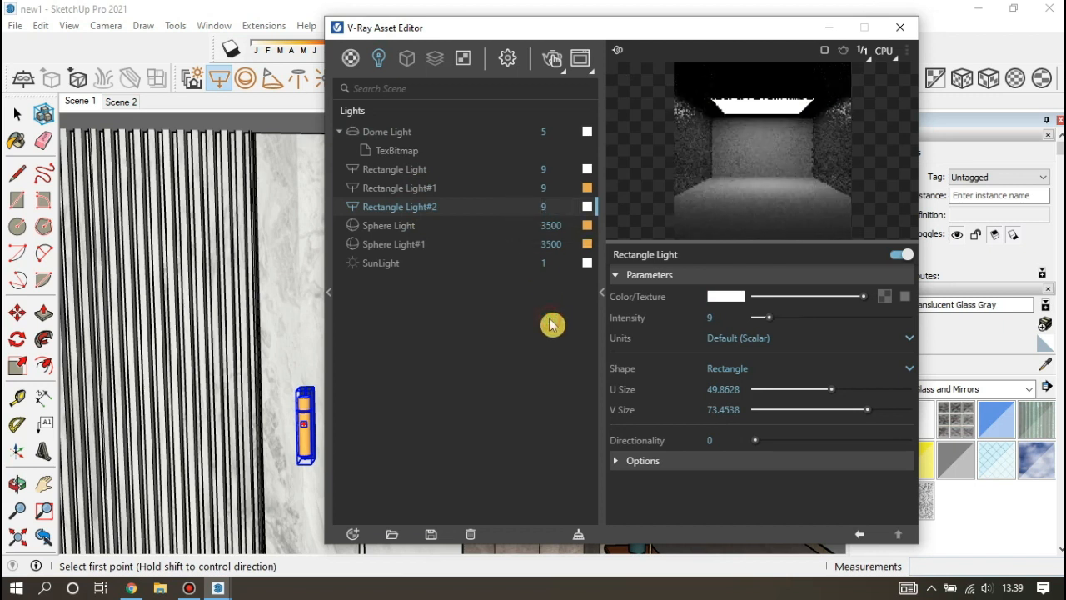
# Set the intensities of Rectangle Light, Rectangle Light#1 and Rectangle Light#2 to 10 each
pyautogui.write('10')
pyautogui.doubleClick(512, 191)
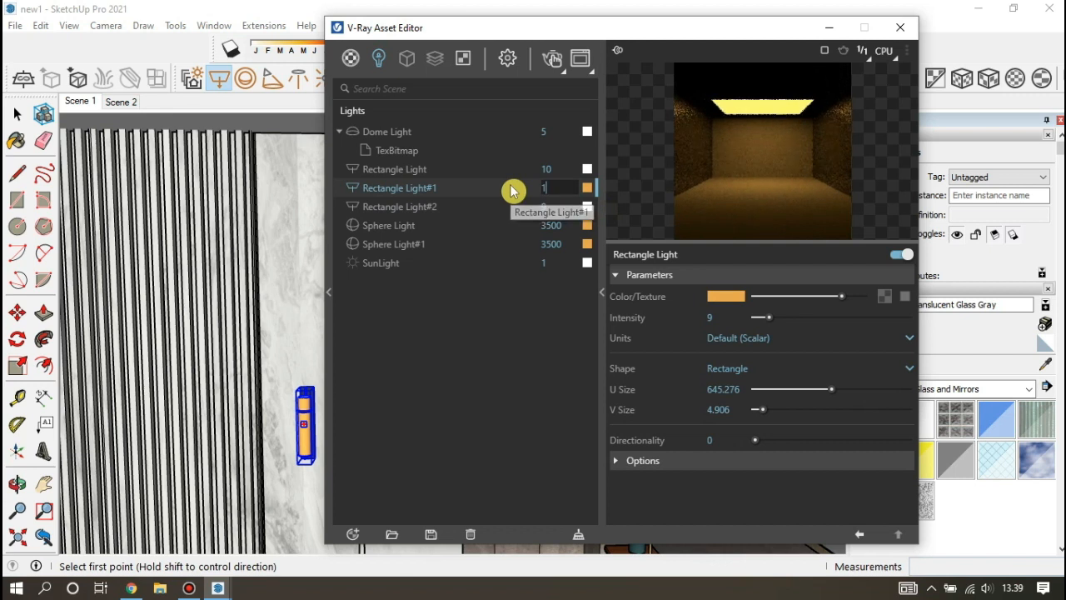
pyautogui.write('10')
pyautogui.click(538, 314)
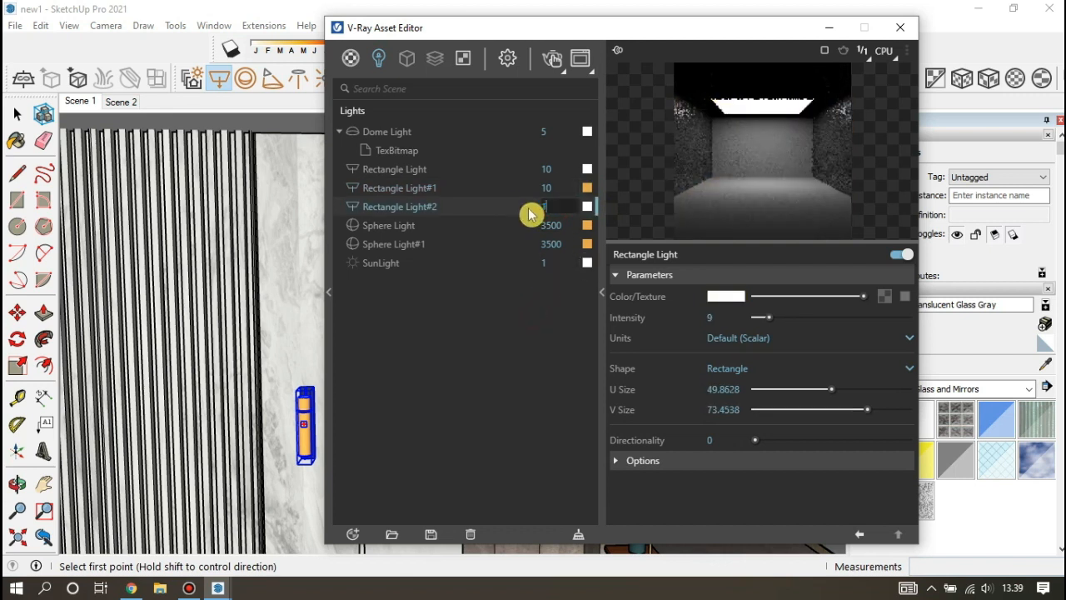
# Set the intensity of Rectangle Light#1 to 20, close the V-Ray Asset Editor and return to Scene 1
pyautogui.doubleClick(537, 188)
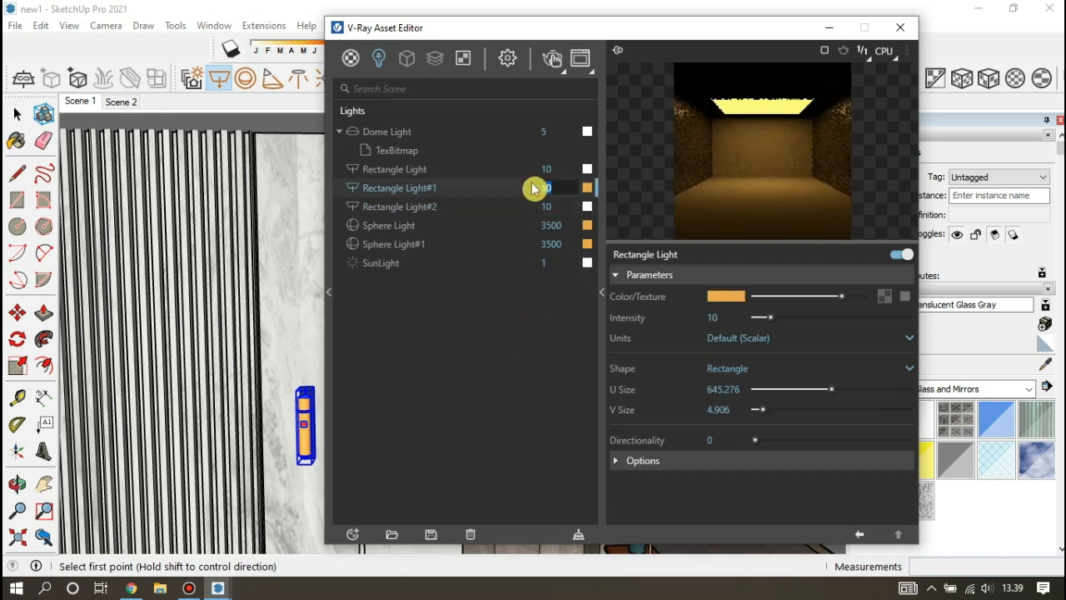
pyautogui.write('20')
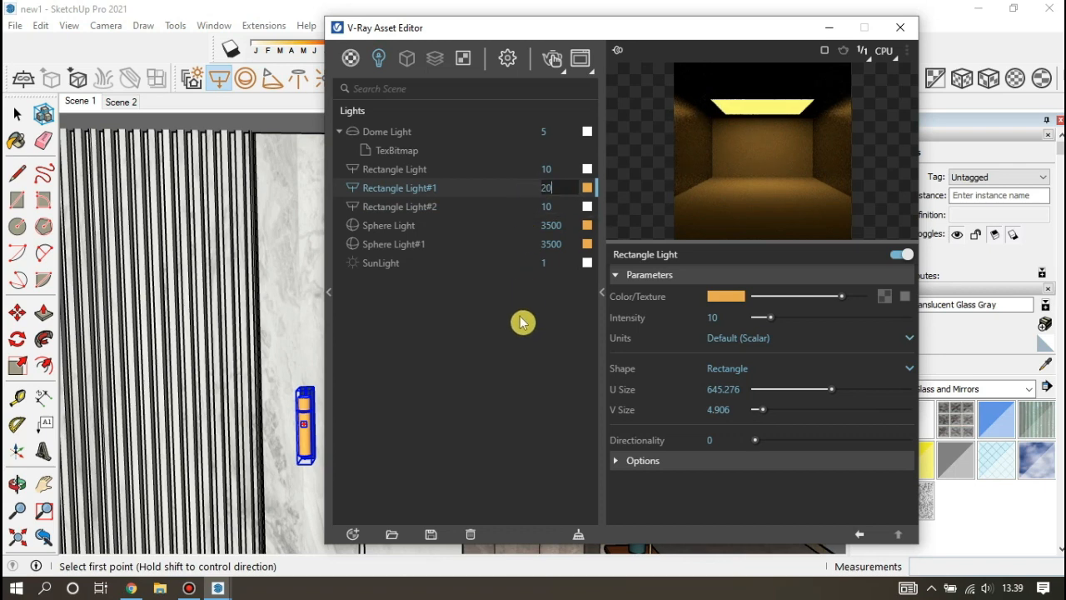
pyautogui.click(522, 321)
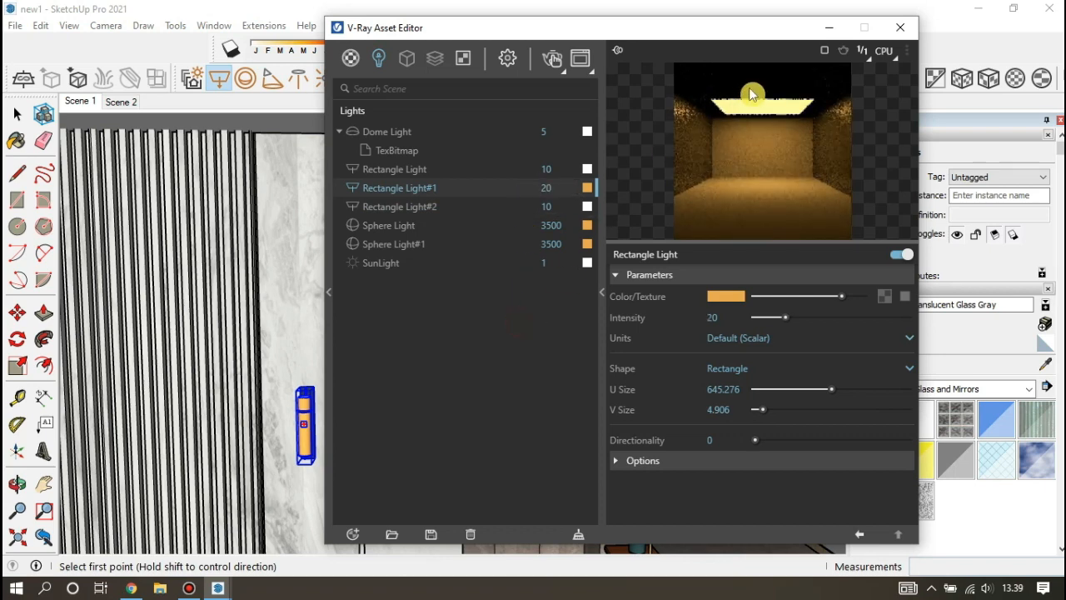
pyautogui.click(906, 31)
pyautogui.click(79, 101)
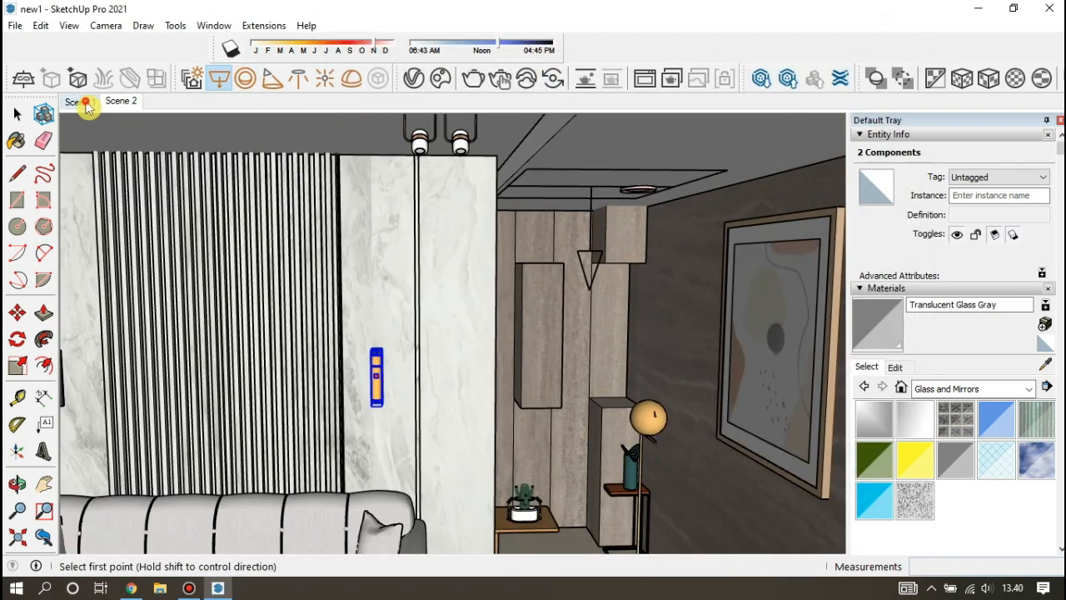
# Activate the Paint Bucket tool, then open the SOMA extension's 3D Catalogue and widen its window
pyautogui.press('b')
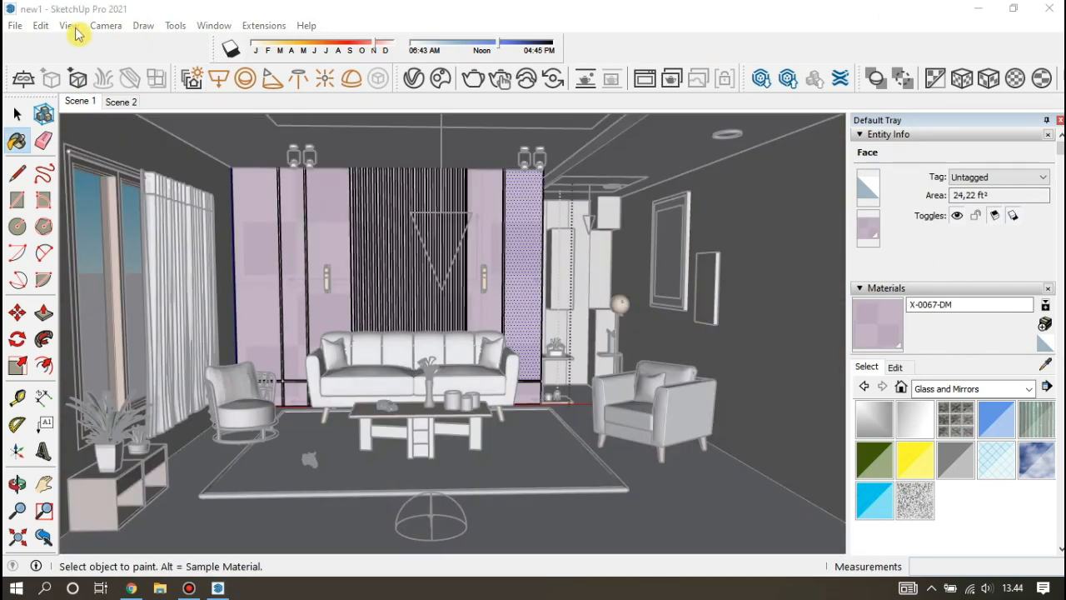
pyautogui.click(247, 27)
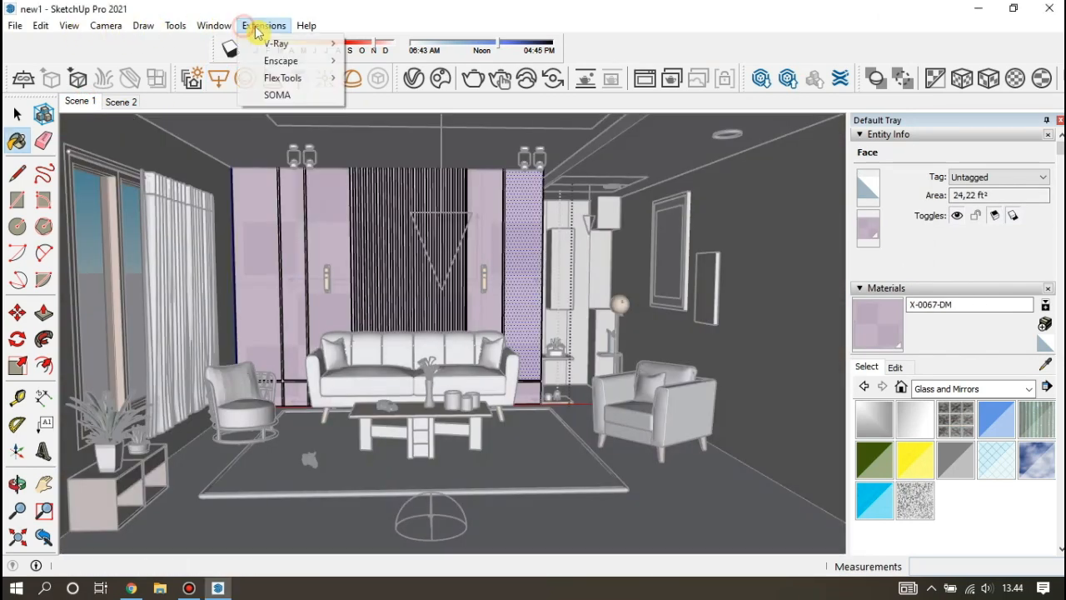
pyautogui.click(267, 93)
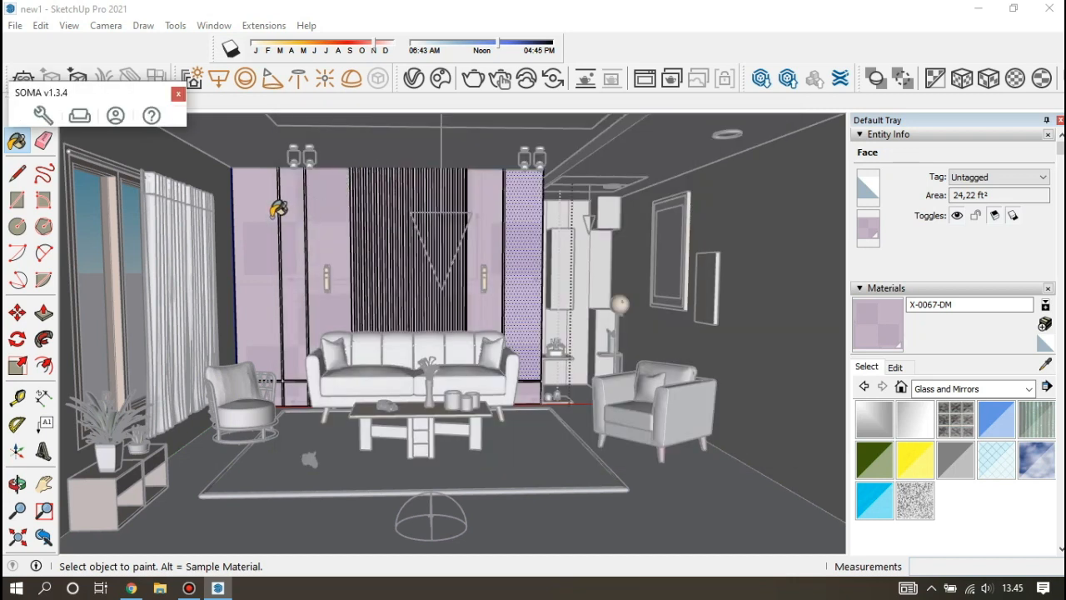
pyautogui.click(75, 117)
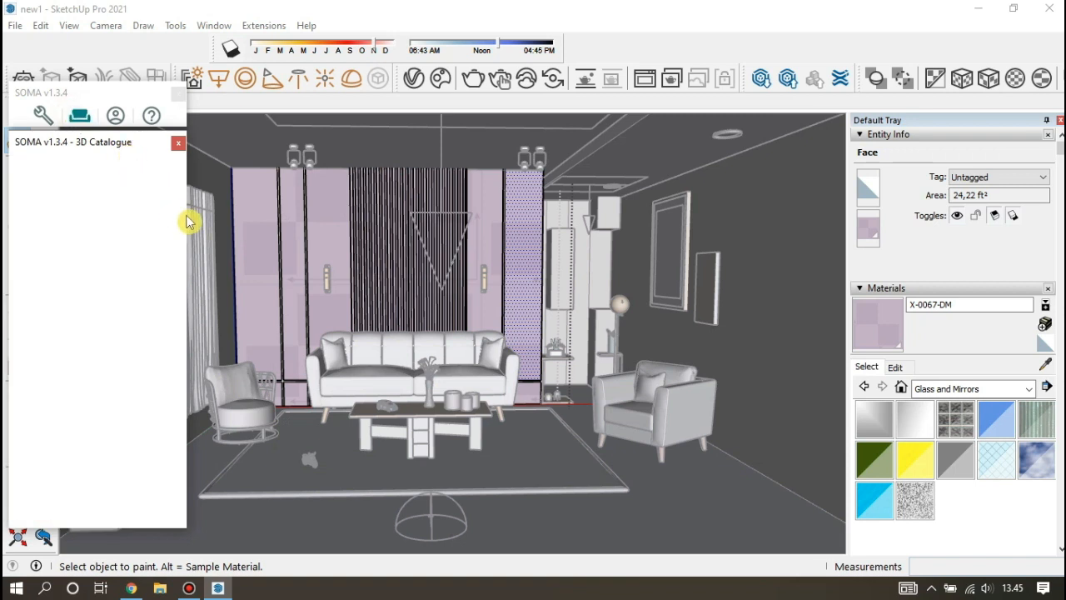
pyautogui.moveTo(191, 220); pyautogui.dragTo(231, 234)
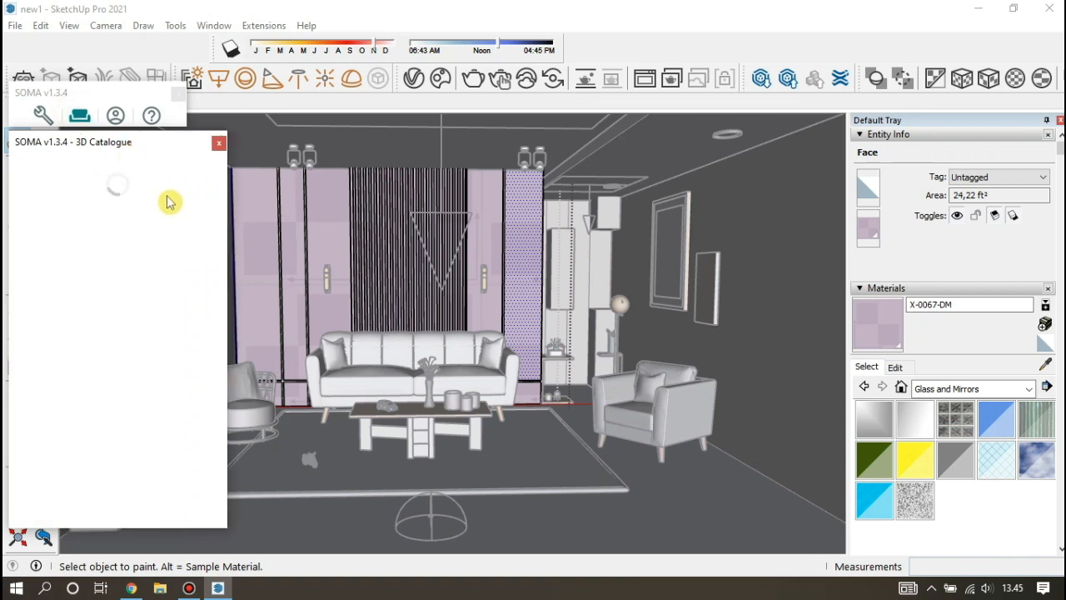
# Show the material categories in the SOMA 3D Catalogue
pyautogui.click(163, 221)
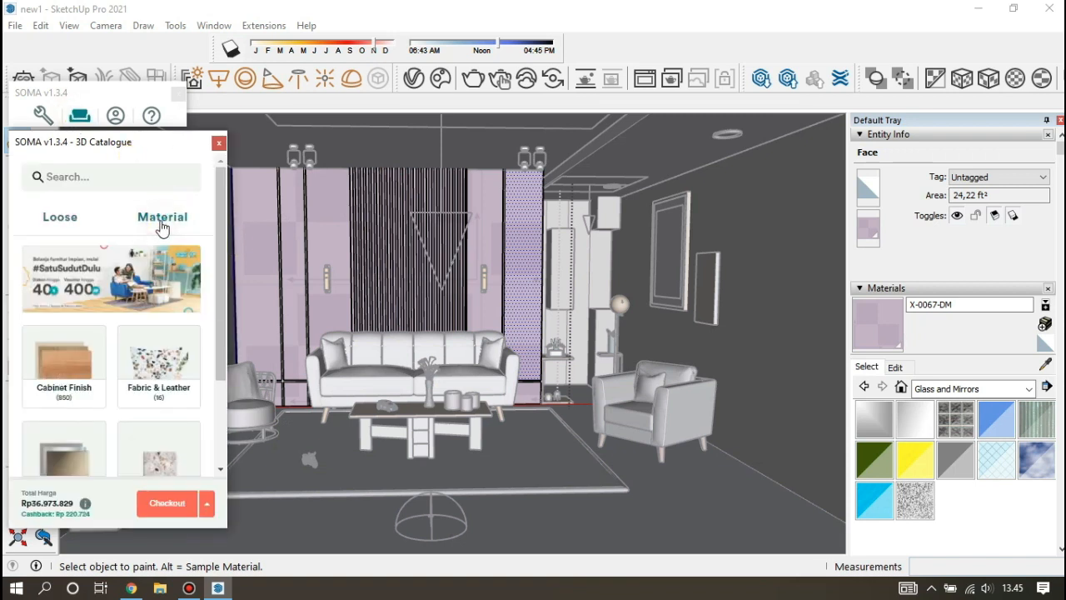
pyautogui.scroll(-2, 81, 368)
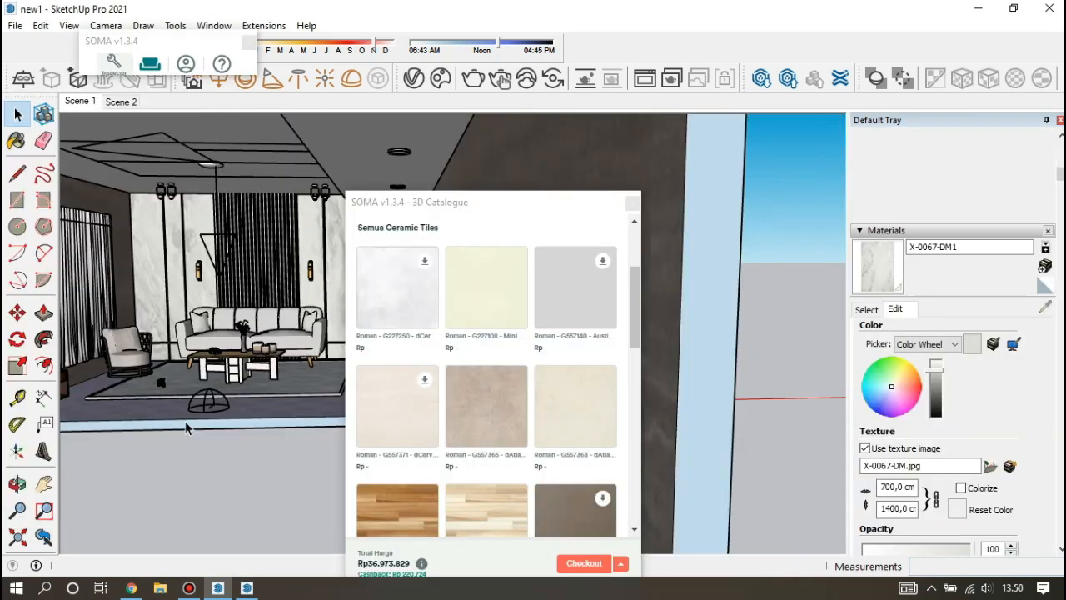
# Paint the floor with the catalogue's G557338 - dParquet Cream tile and set its texture width to 250 cm
pyautogui.moveTo(185, 421)
pyautogui.mouseDown(button='middle')
pyautogui.moveTo(424, 481)
pyautogui.moveTo(454, 499)
pyautogui.mouseUp(button='middle')
pyautogui.click(483, 512)
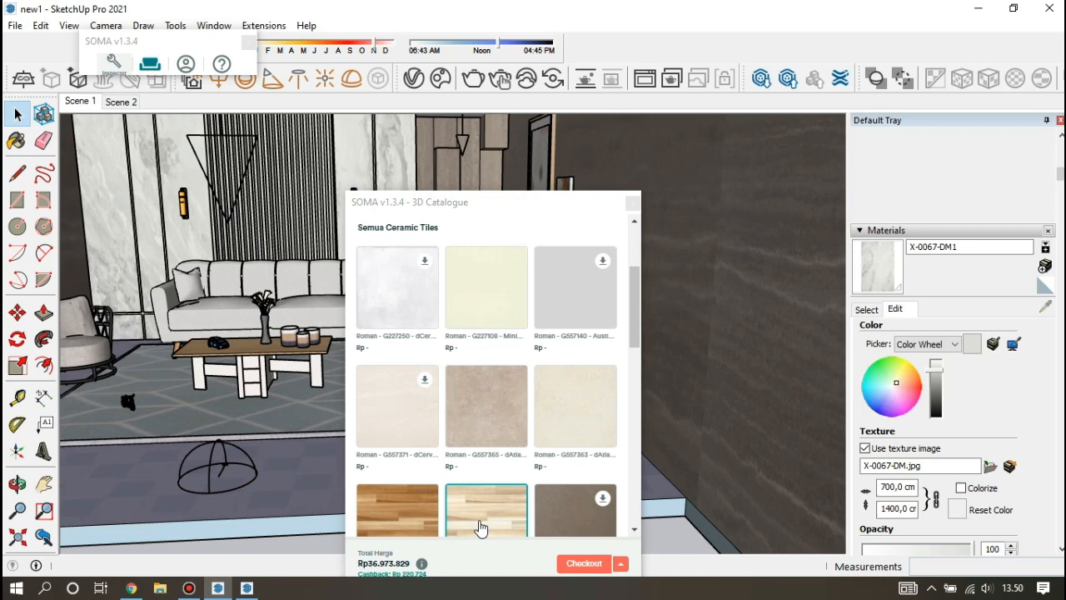
pyautogui.click(288, 471)
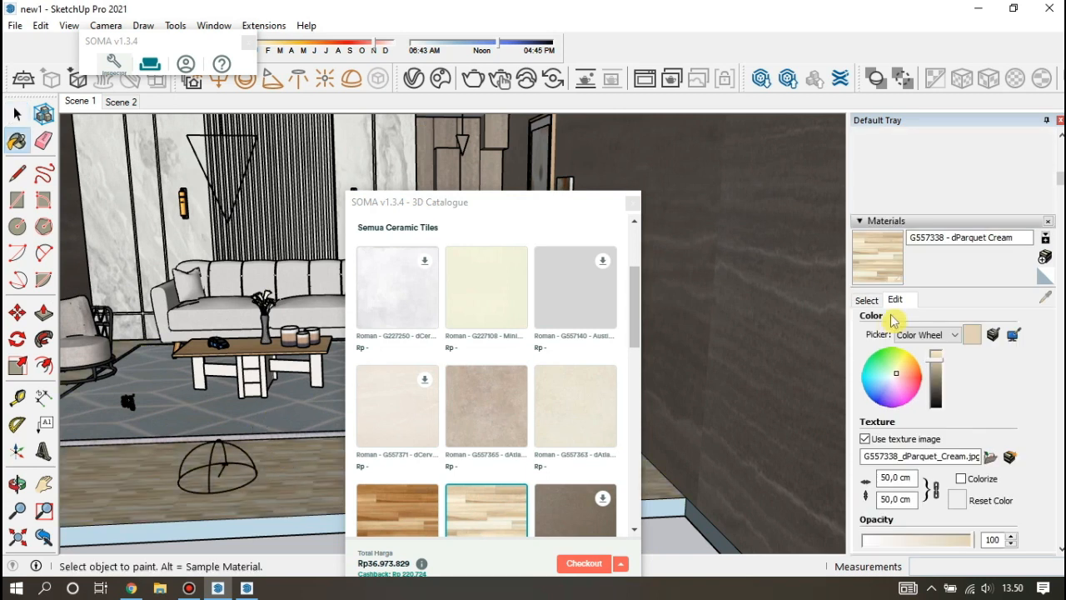
pyautogui.click(890, 477)
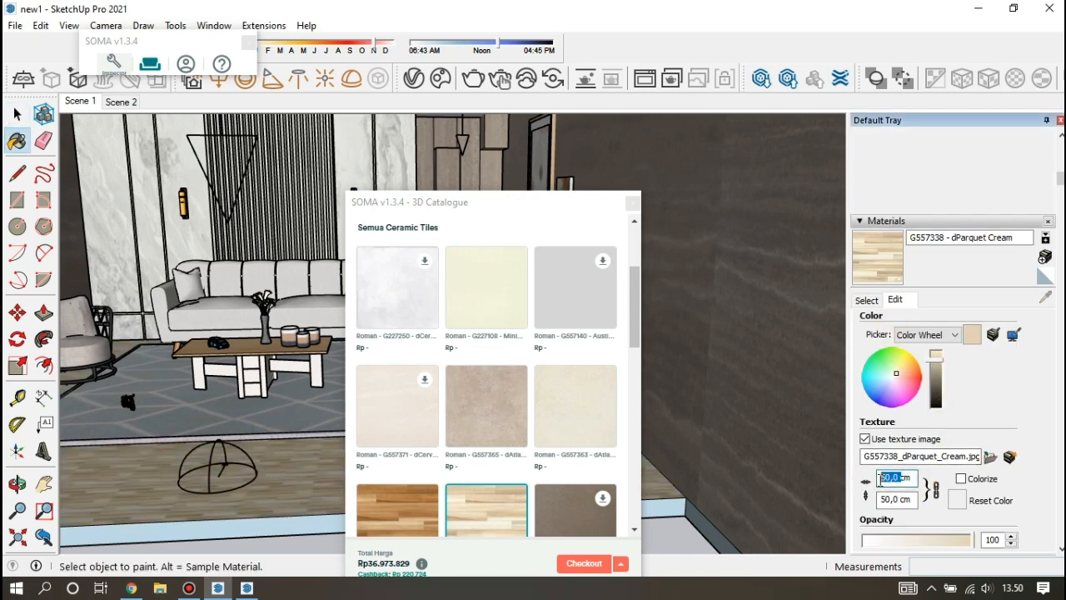
pyautogui.press('Return')
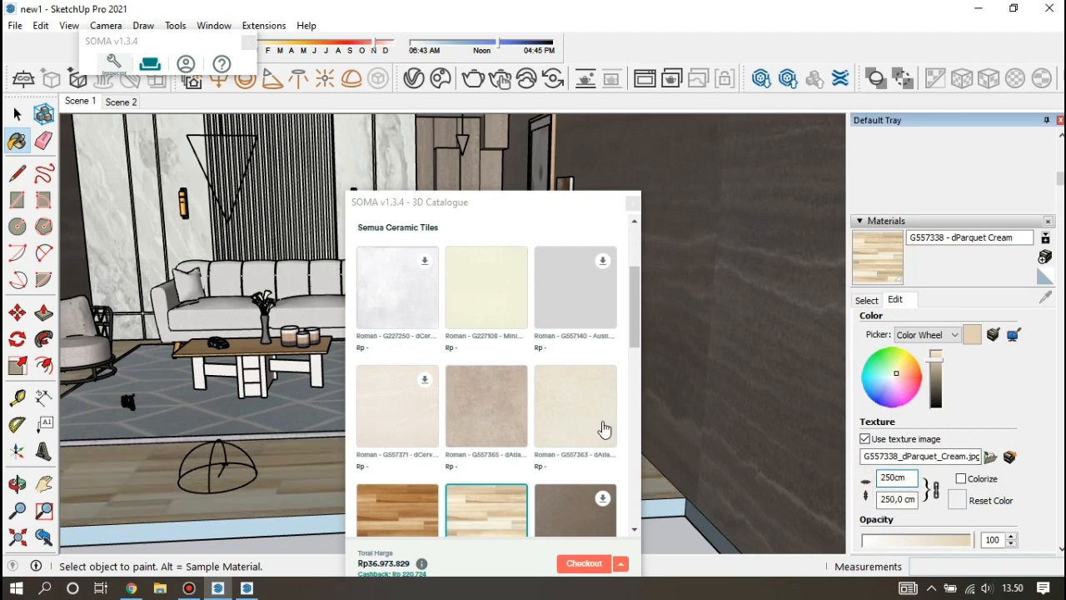
# Paint the floor with the catalogue's G557339 - dParquet Brown tile, set its texture width to 150 cm and close the catalogue
pyautogui.moveTo(528, 215); pyautogui.dragTo(622, 170)
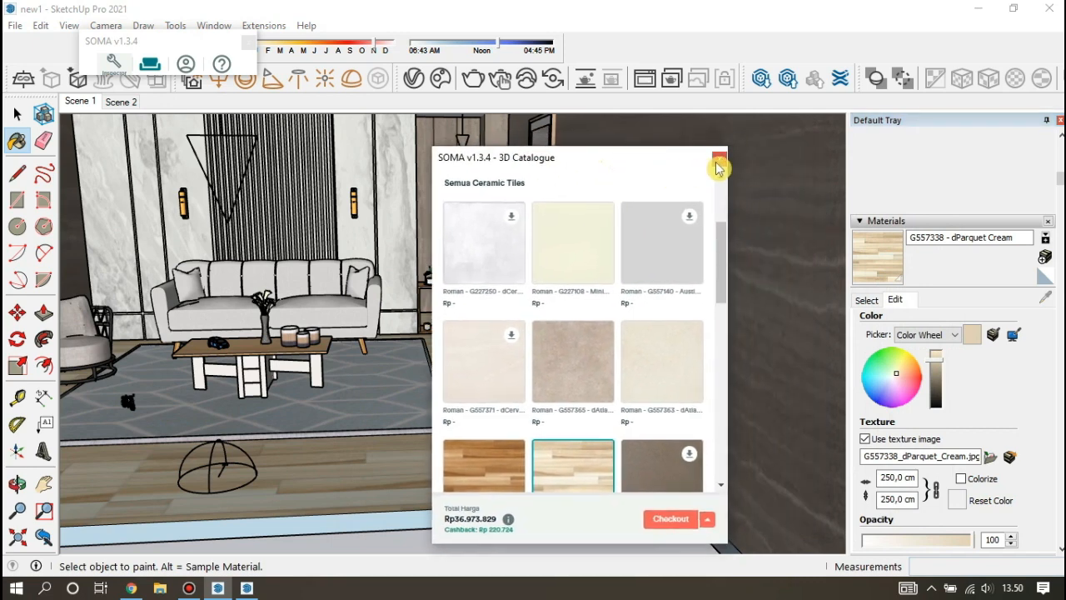
pyautogui.click(474, 472)
pyautogui.click(372, 471)
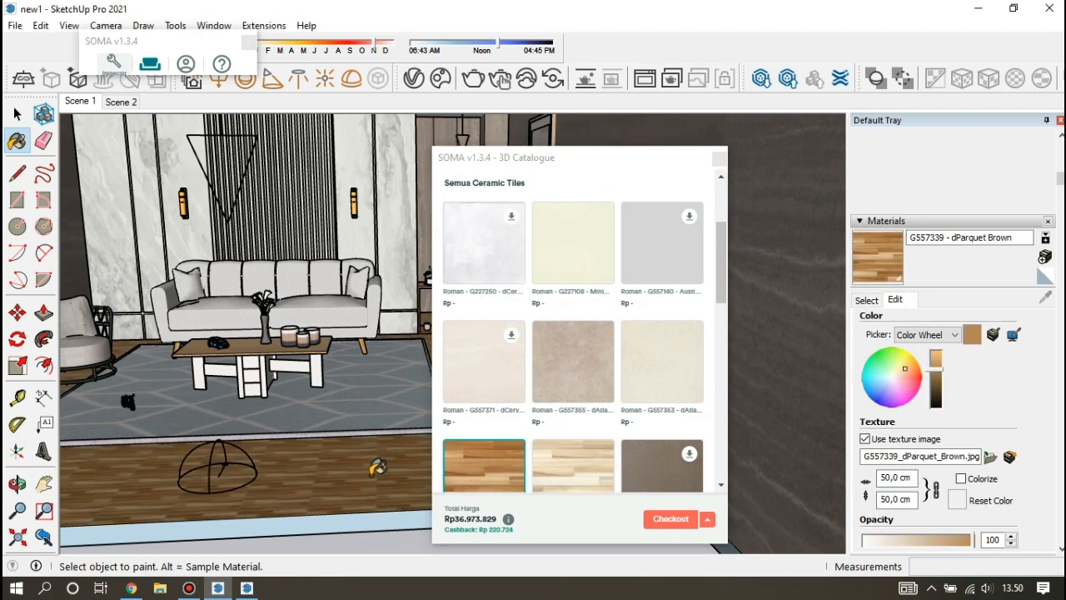
pyautogui.moveTo(899, 477); pyautogui.dragTo(858, 480)
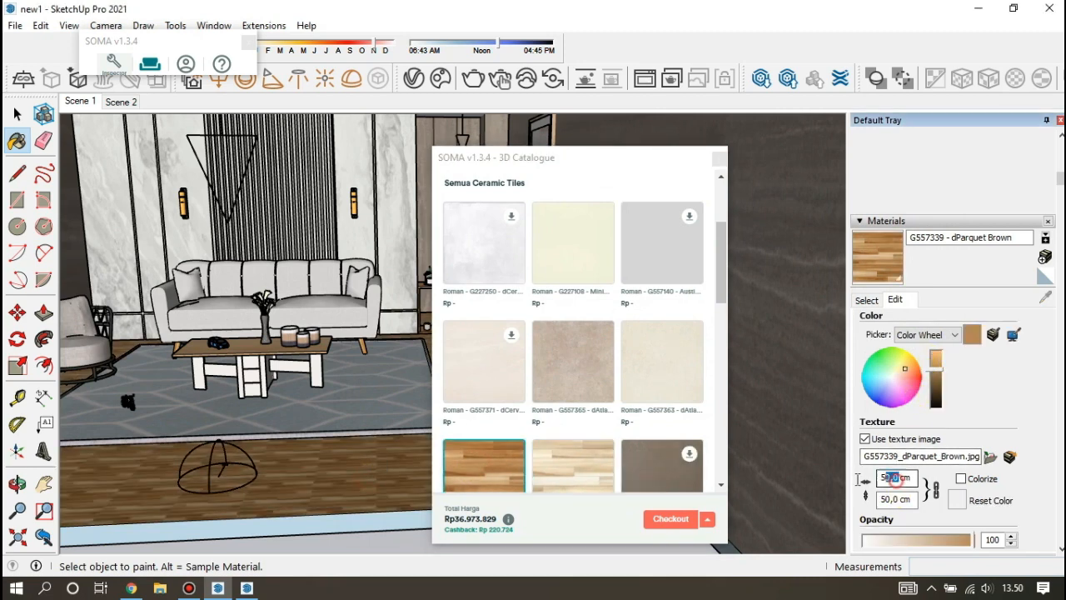
pyautogui.write('150')
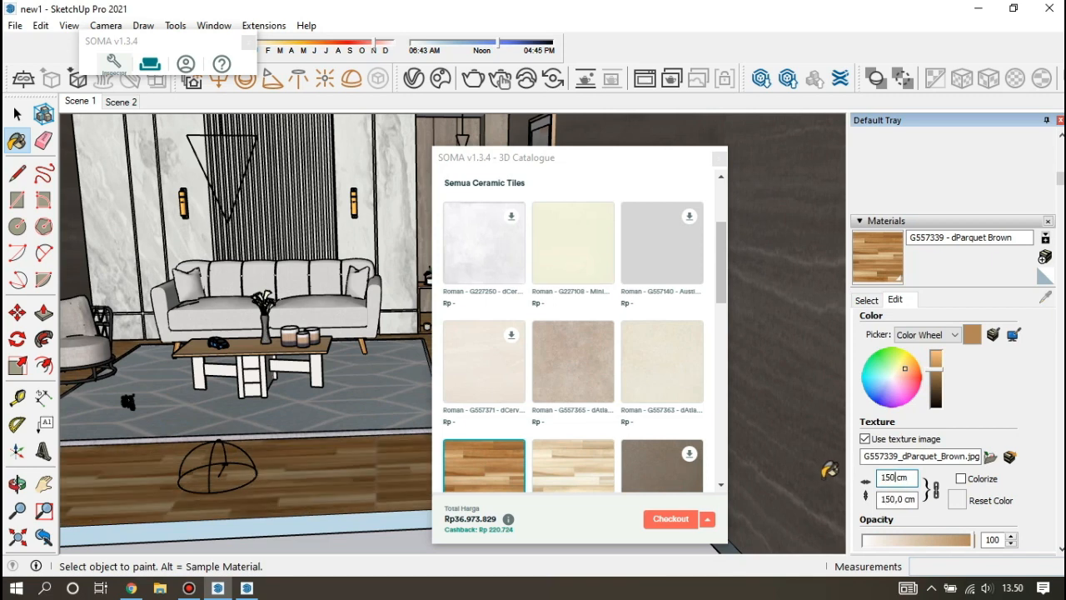
pyautogui.click(720, 158)
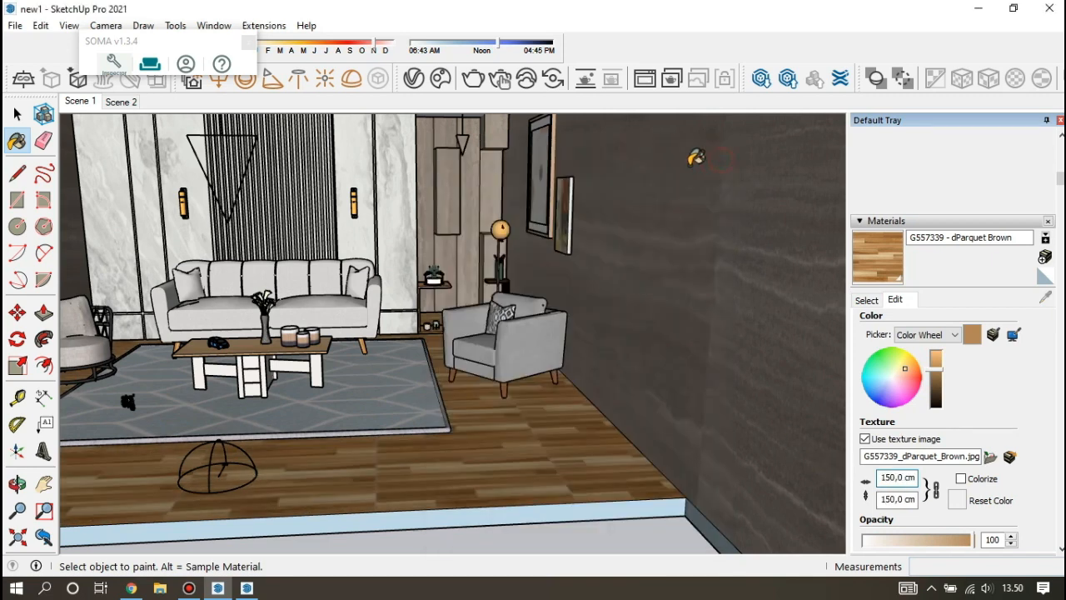
# Preview the living room from Scene 1 with a V-Ray interactive render, inspect it in the frame buffer and end the render
pyautogui.click(80, 101)
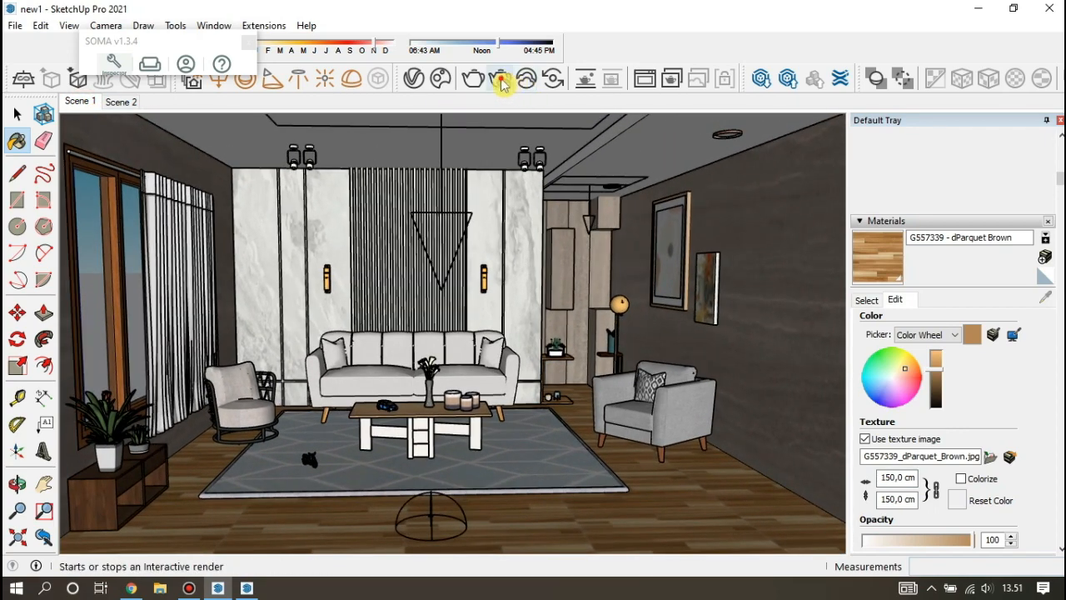
pyautogui.click(500, 78)
pyautogui.scroll(-2, 597, 206)
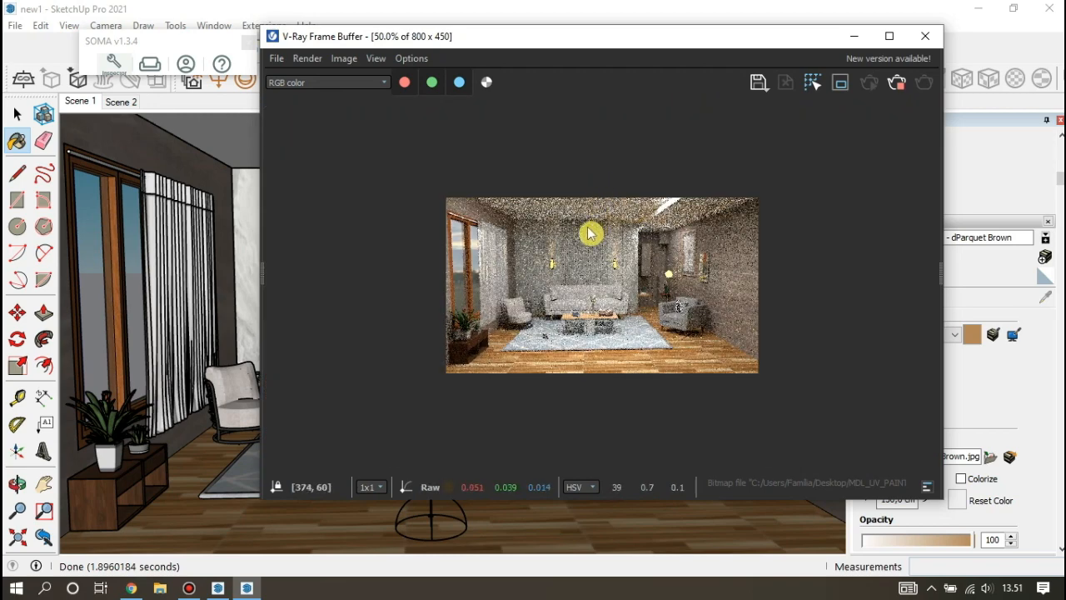
pyautogui.scroll(1, 531, 244)
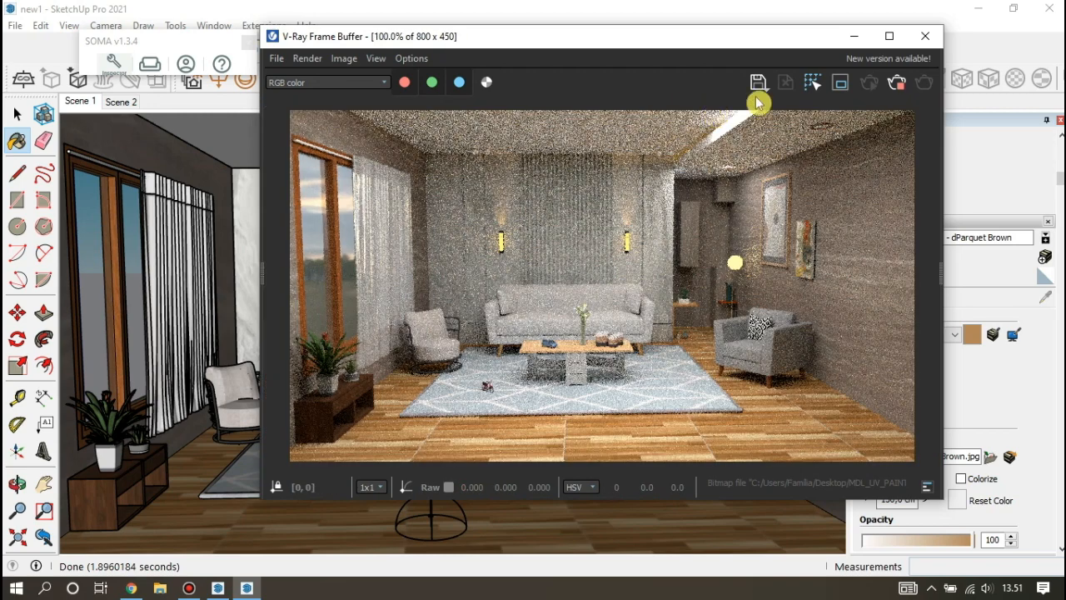
pyautogui.click(917, 48)
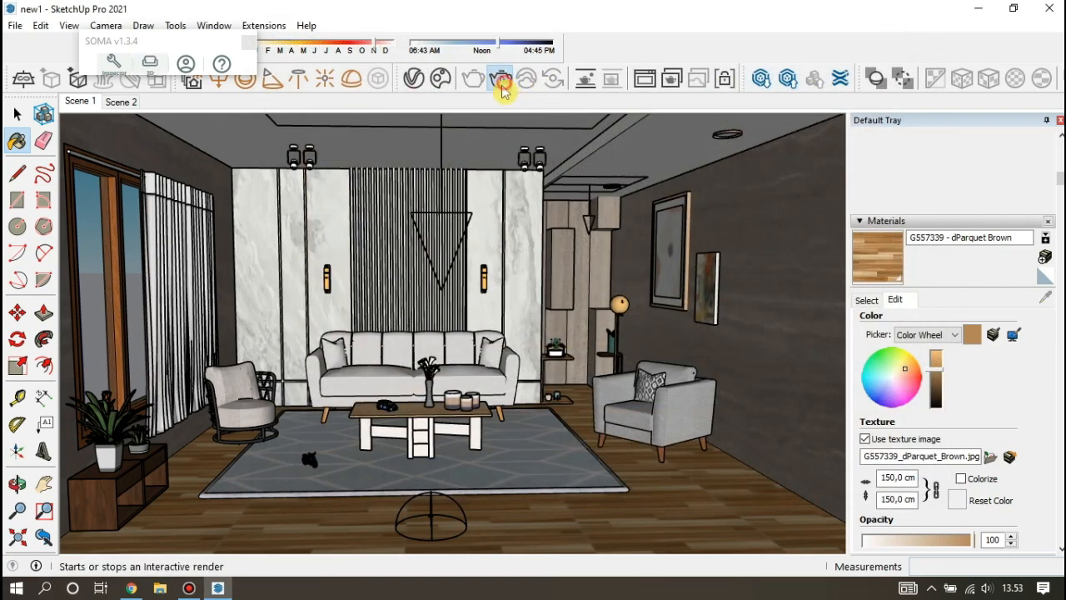
pyautogui.click(499, 83)
# Open the curtain group for editing, paint the rod above the window with Metal Steel Textured and leave the group
pyautogui.click(17, 114)
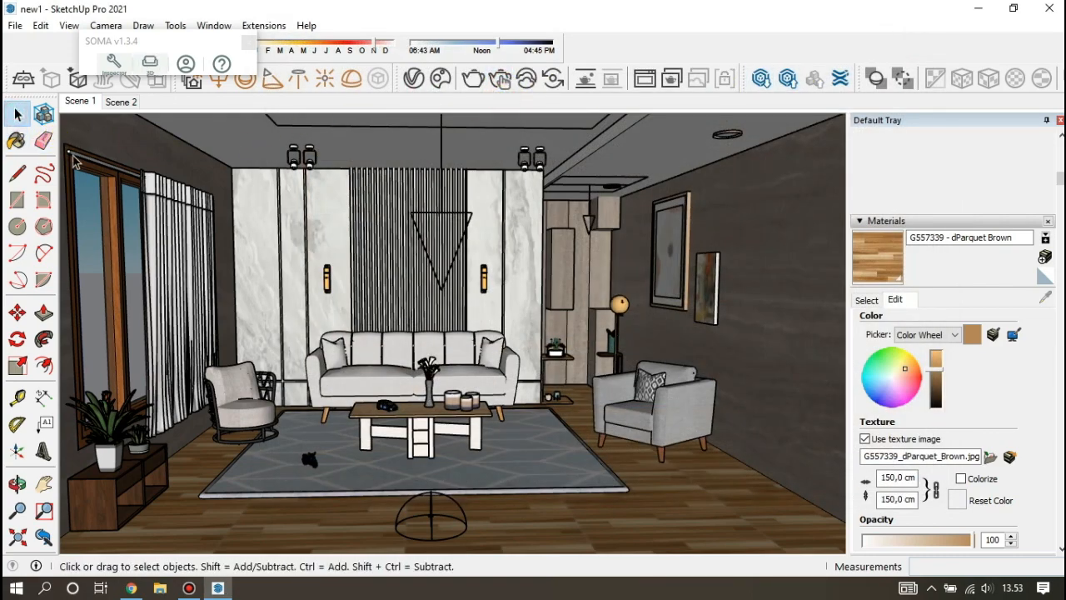
pyautogui.scroll(3, 94, 171)
pyautogui.doubleClick(95, 171)
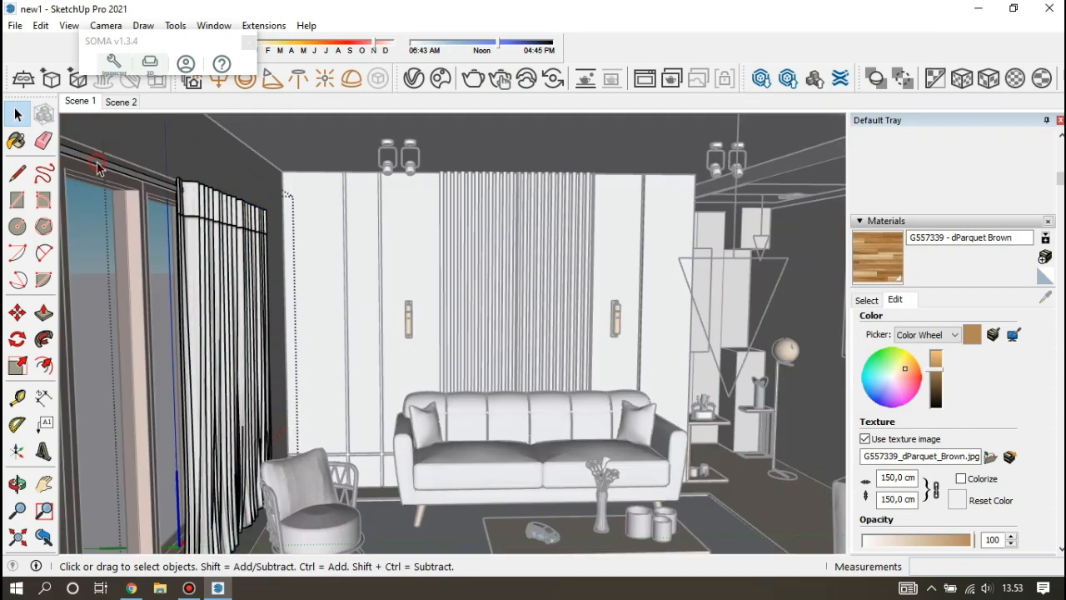
pyautogui.scroll(2, 148, 176)
pyautogui.scroll(2, 150, 178)
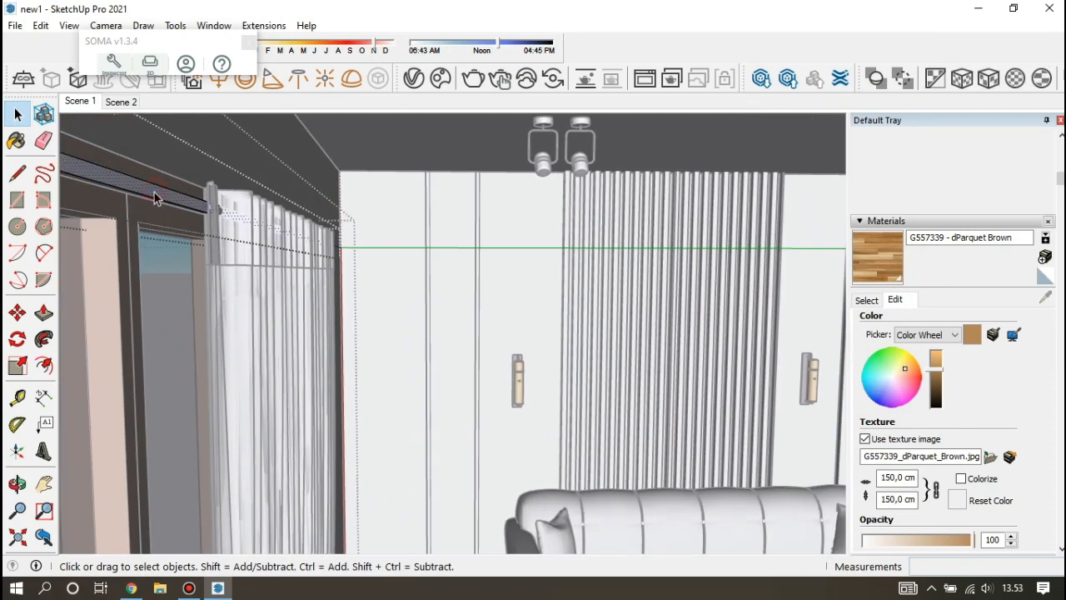
pyautogui.click(867, 300)
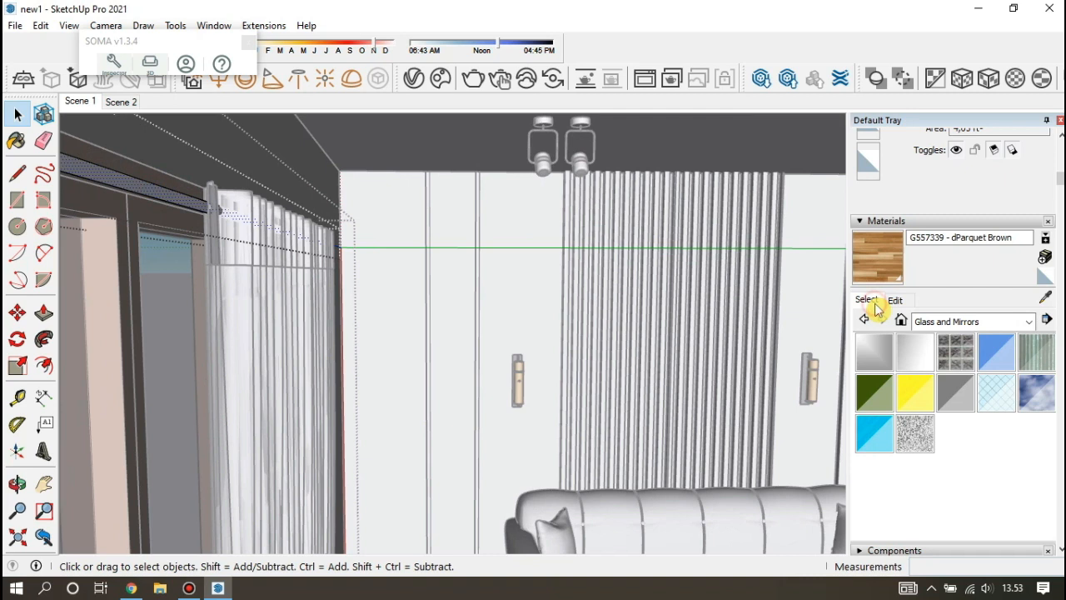
pyautogui.click(930, 325)
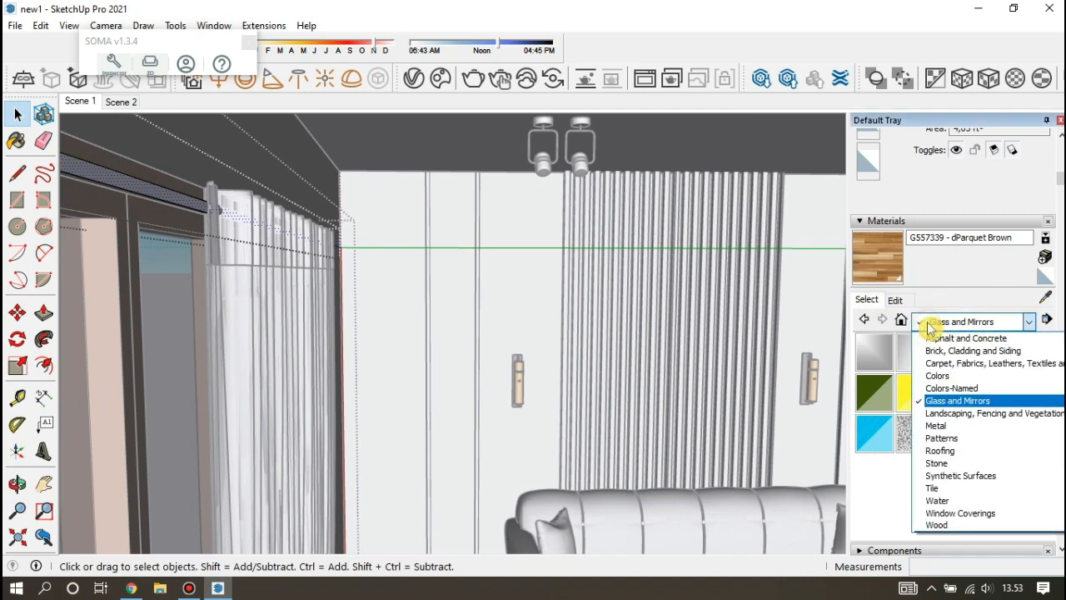
pyautogui.click(942, 425)
pyautogui.click(992, 402)
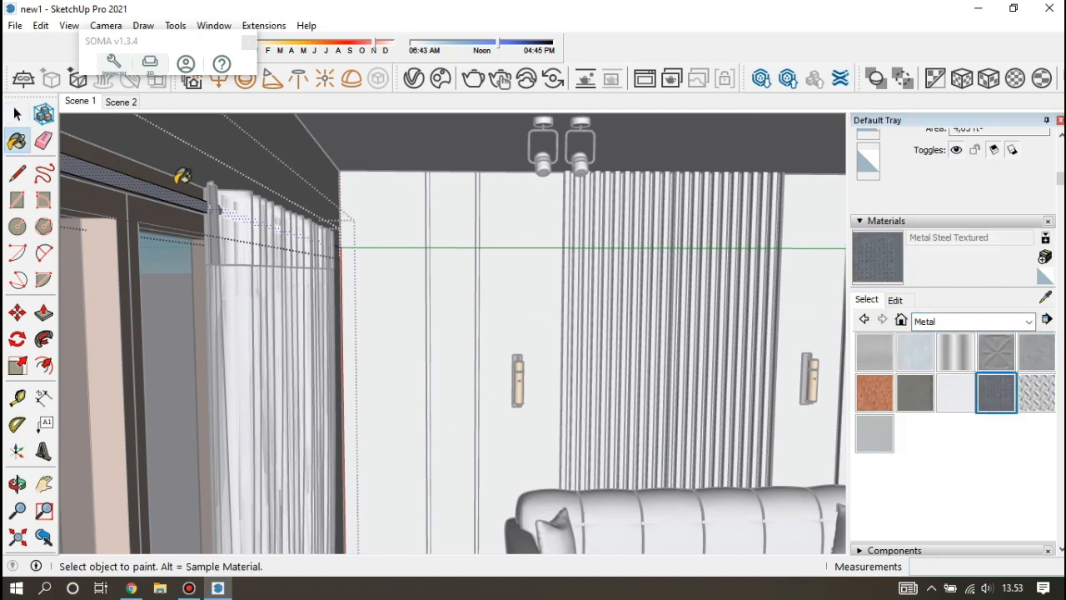
pyautogui.click(160, 191)
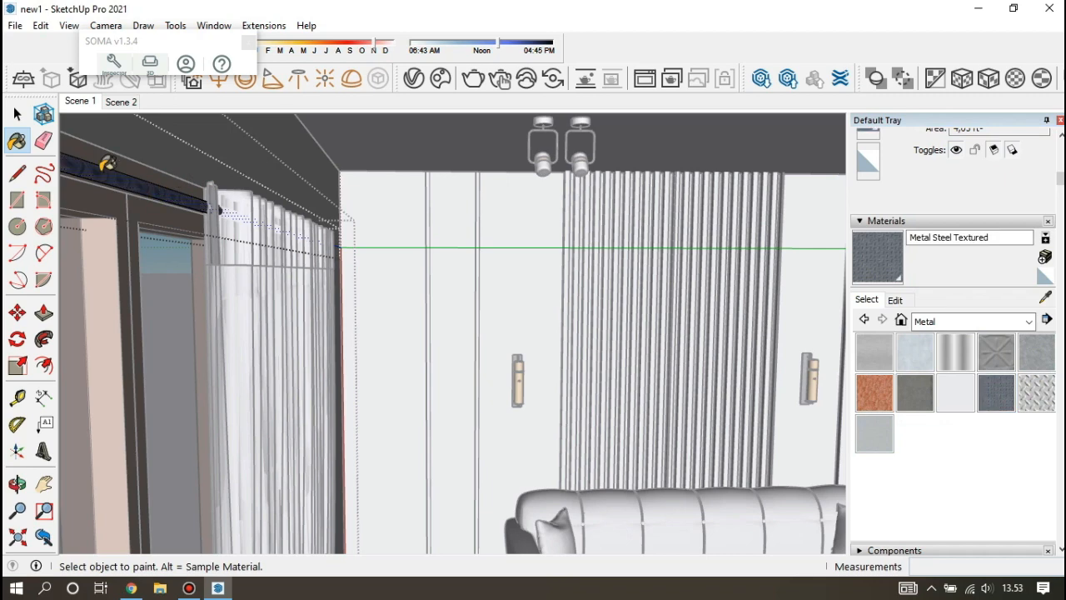
pyautogui.click(18, 113)
pyautogui.scroll(-8, 247, 190)
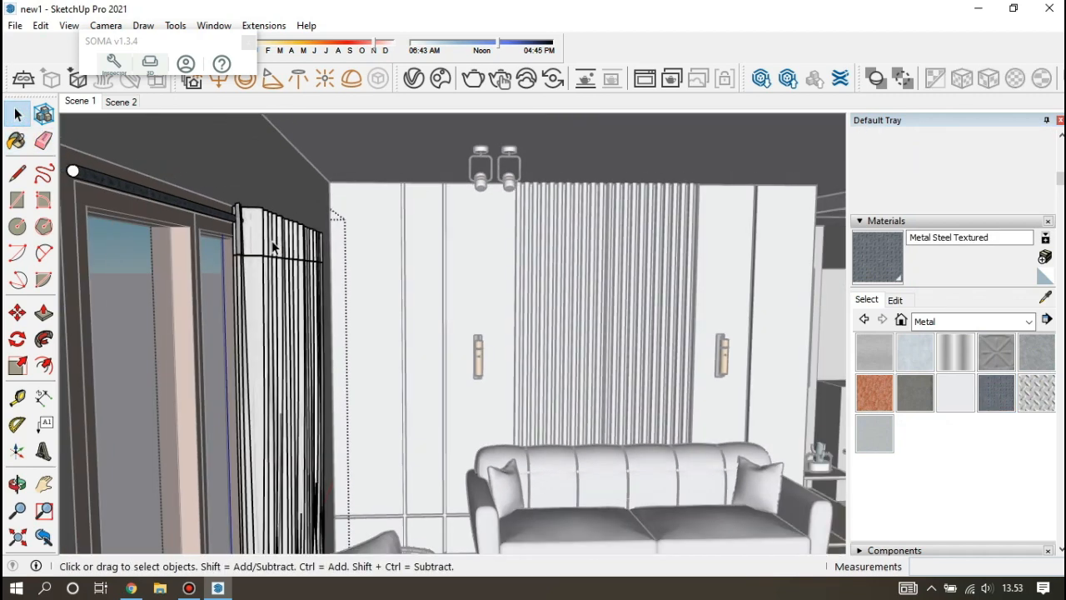
pyautogui.scroll(-10, 417, 323)
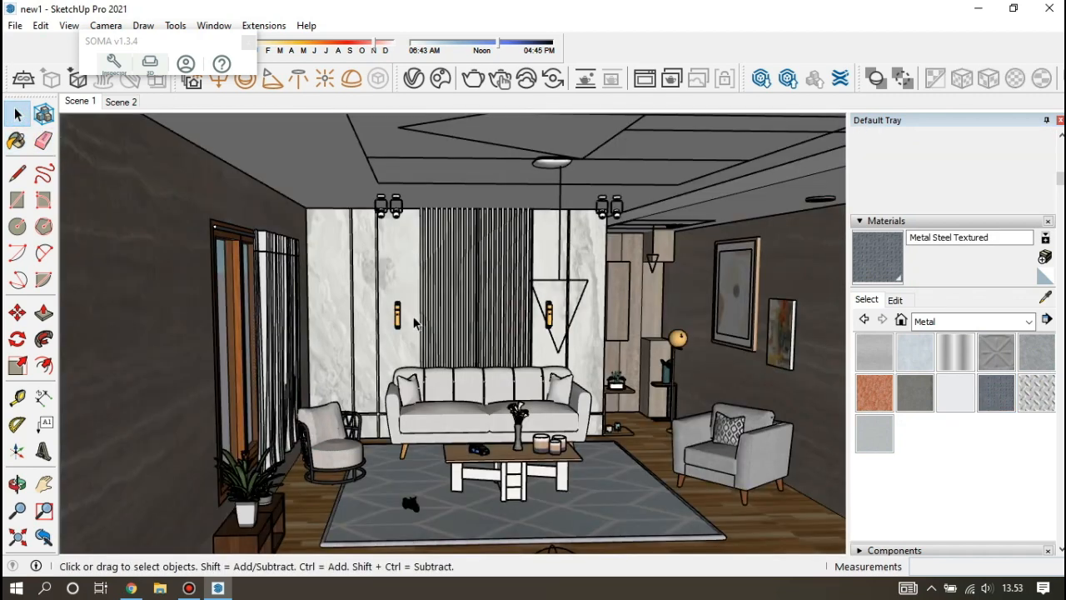
pyautogui.scroll(6, 542, 384)
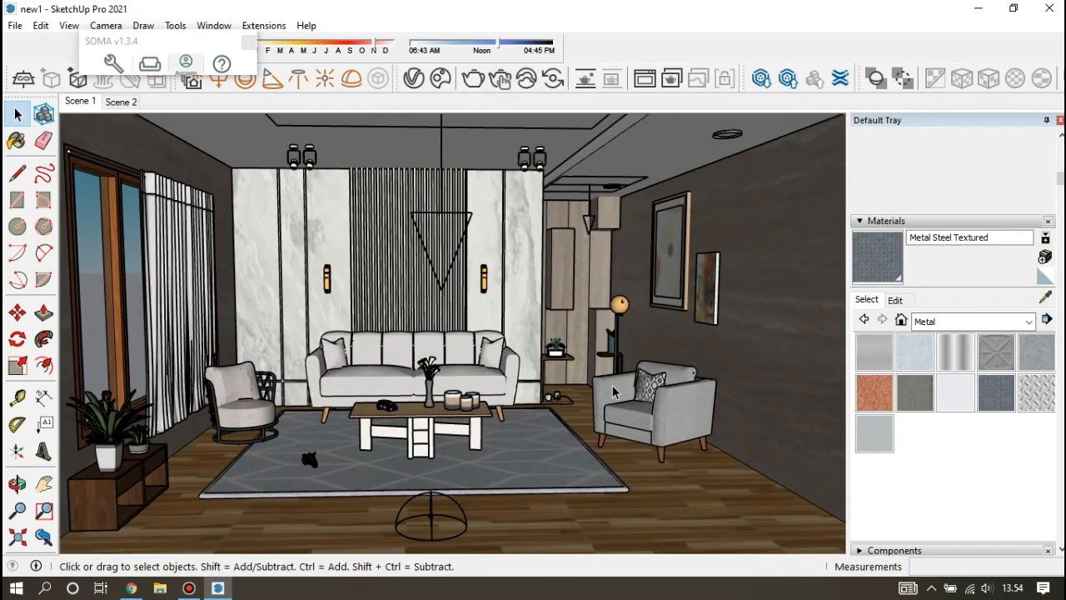
# Move the side table and its vase from behind the floor lamp to the wall beside the armchair and return to Scene 1
pyautogui.scroll(8, 621, 366)
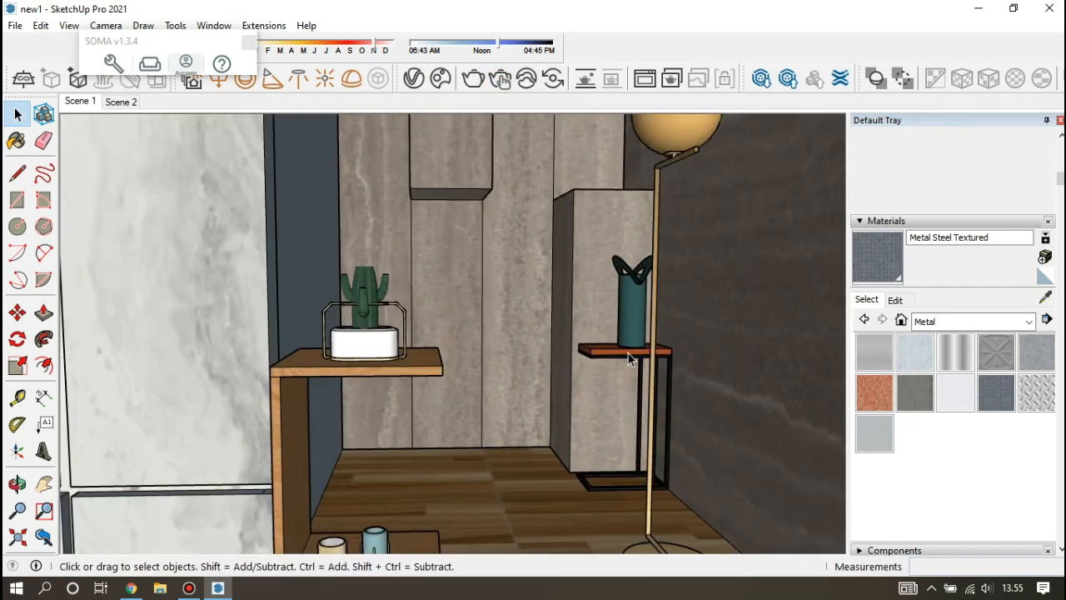
pyautogui.click(628, 353)
pyautogui.keyDown('shift'); pyautogui.click(626, 336); pyautogui.keyUp('shift')
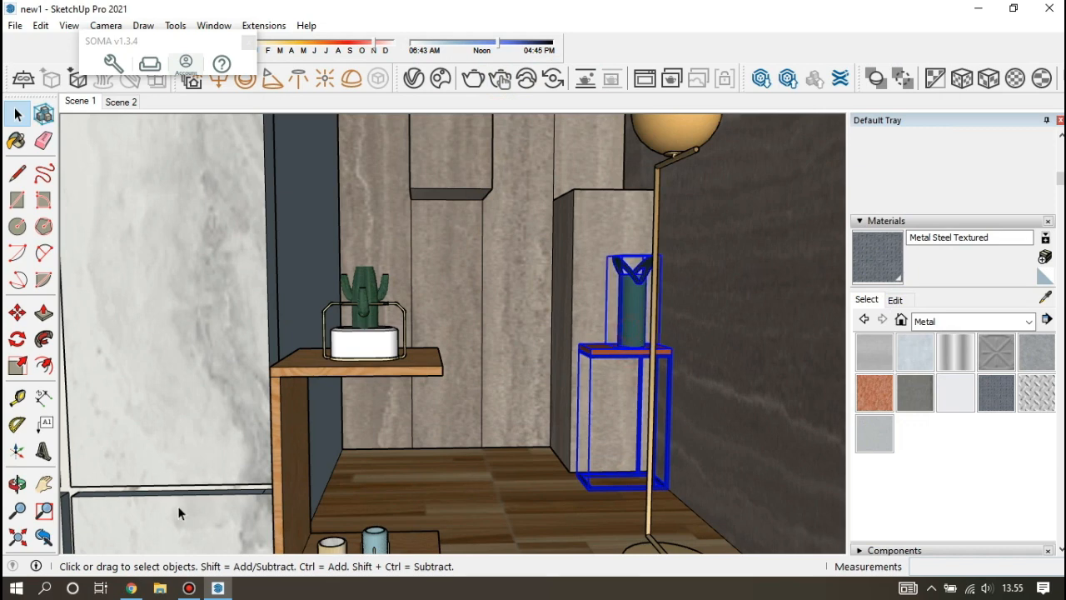
pyautogui.click(19, 313)
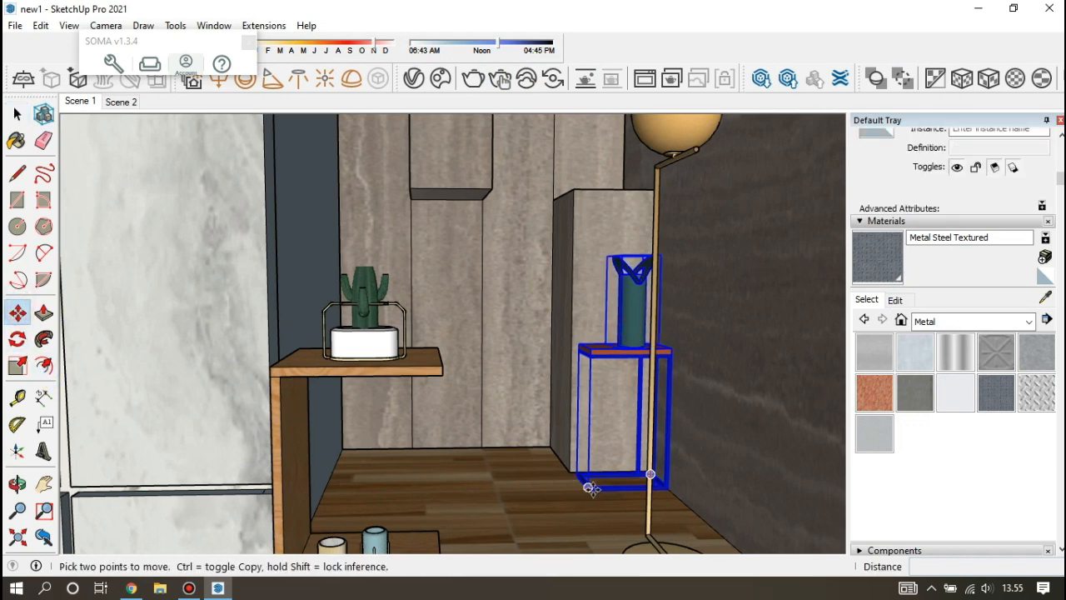
pyautogui.click(669, 496)
pyautogui.scroll(-10, 664, 488)
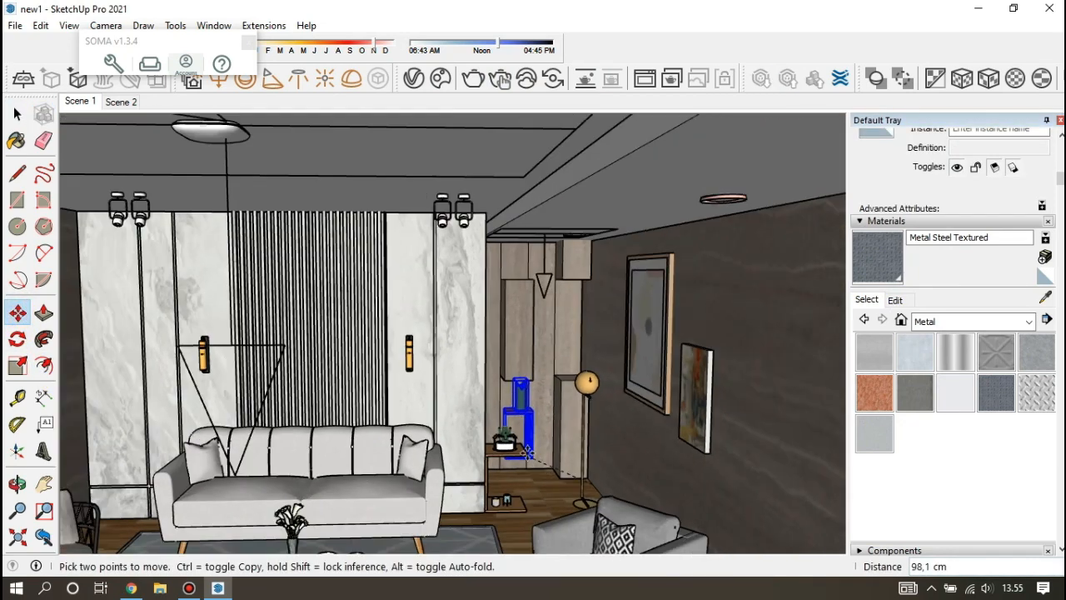
pyautogui.scroll(-10, 526, 452)
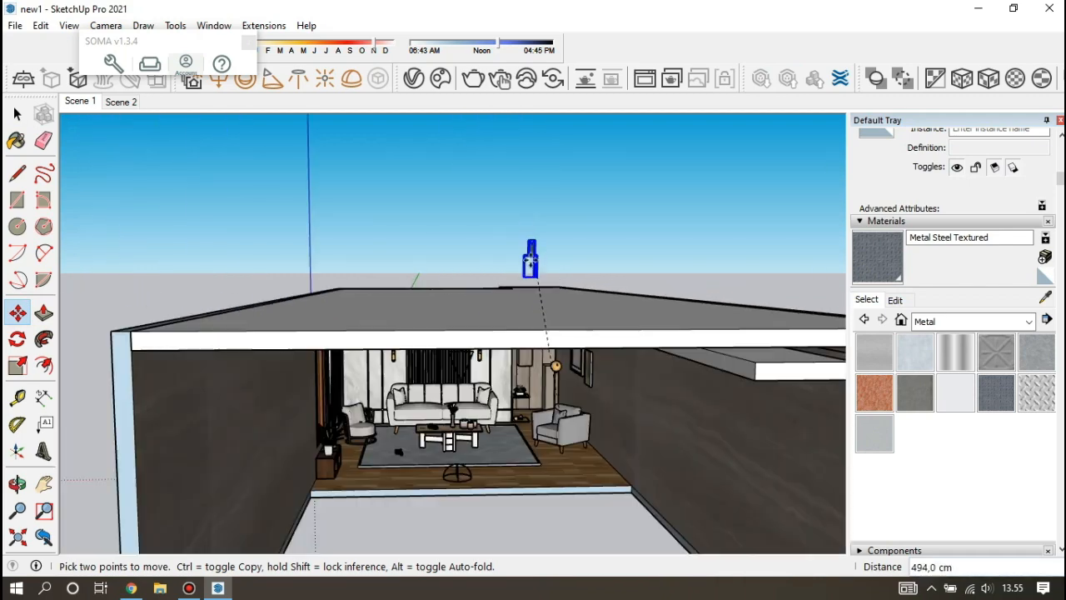
pyautogui.scroll(-3, 581, 400)
pyautogui.scroll(10, 569, 386)
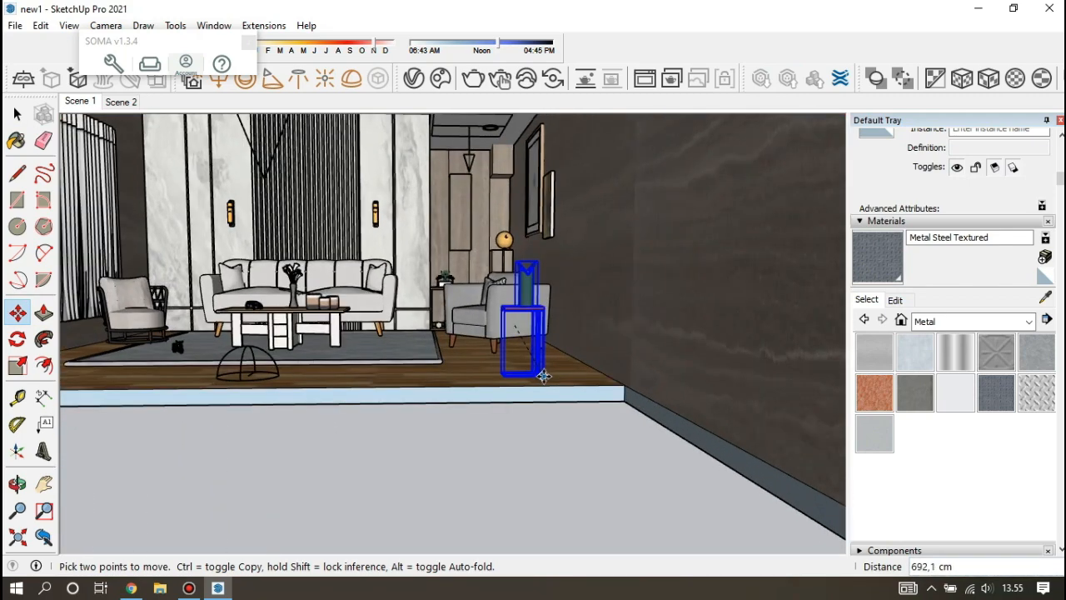
pyautogui.moveTo(543, 376); pyautogui.dragTo(567, 392, button='middle')
pyautogui.scroll(3, 574, 399)
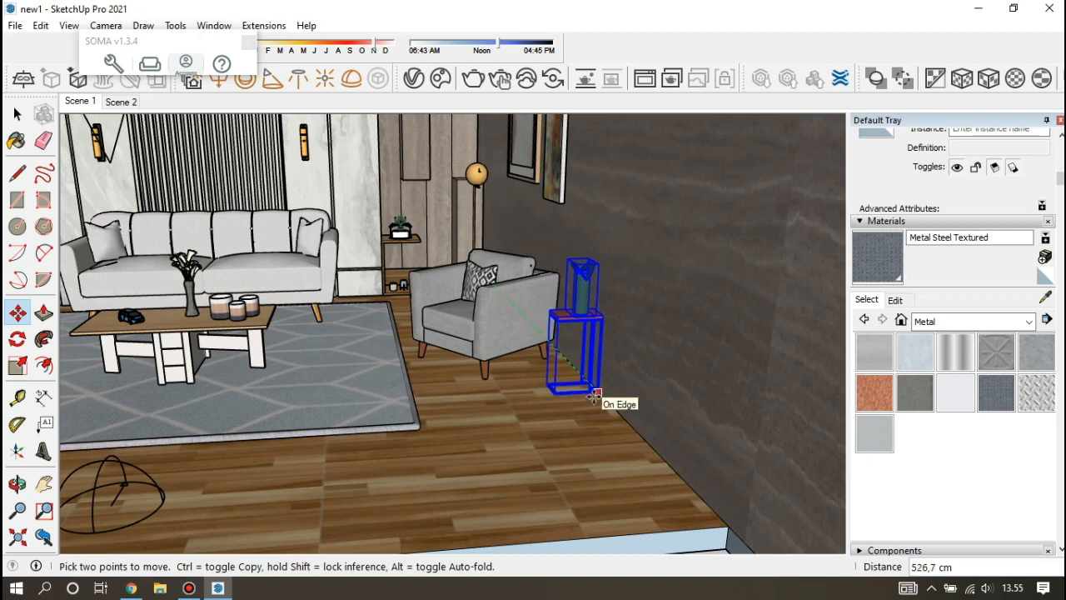
pyautogui.click(594, 396)
pyautogui.scroll(-2, 410, 337)
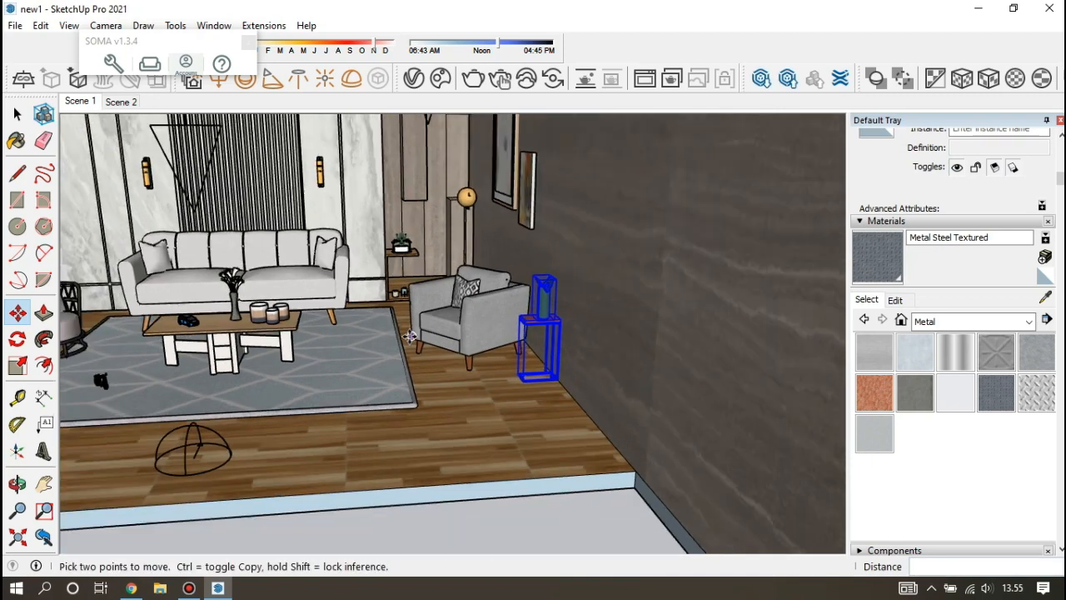
pyautogui.moveTo(412, 338); pyautogui.dragTo(517, 339, button='middle')
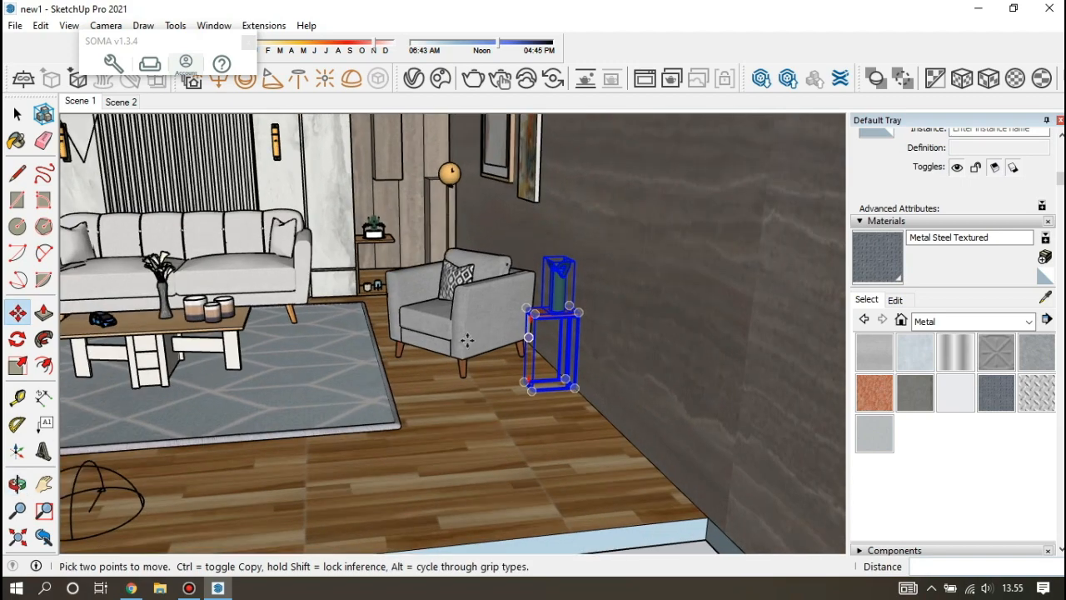
pyautogui.click(80, 102)
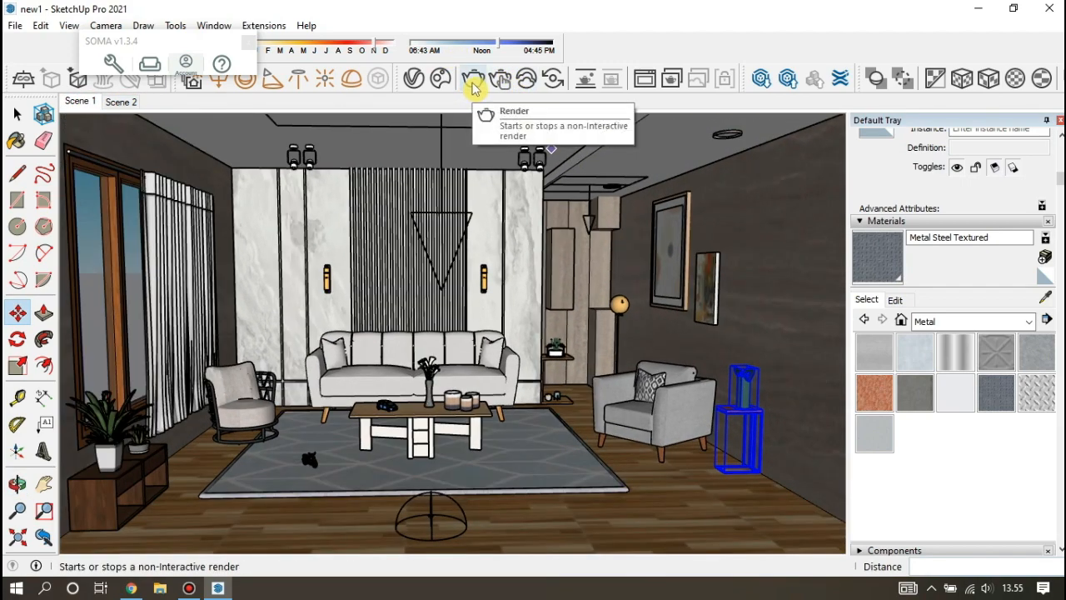
# Select the light strip in the ceiling cove, set the intensity of Rectangle Light#1 to 45 and close the Asset Editor
pyautogui.click(16, 115)
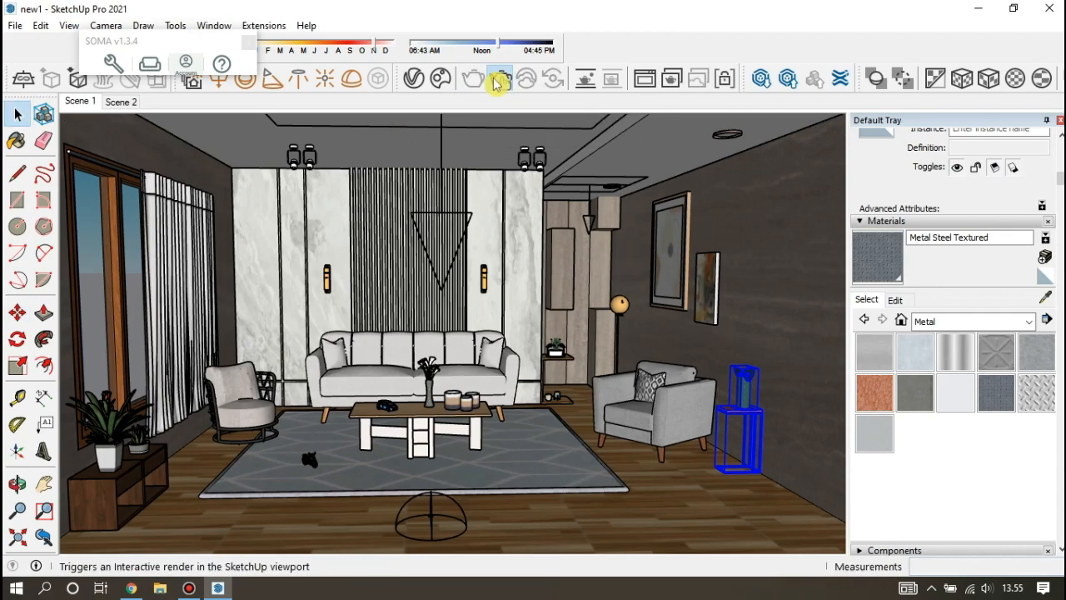
pyautogui.scroll(3, 578, 151)
pyautogui.moveTo(575, 149); pyautogui.dragTo(612, 263, button='middle')
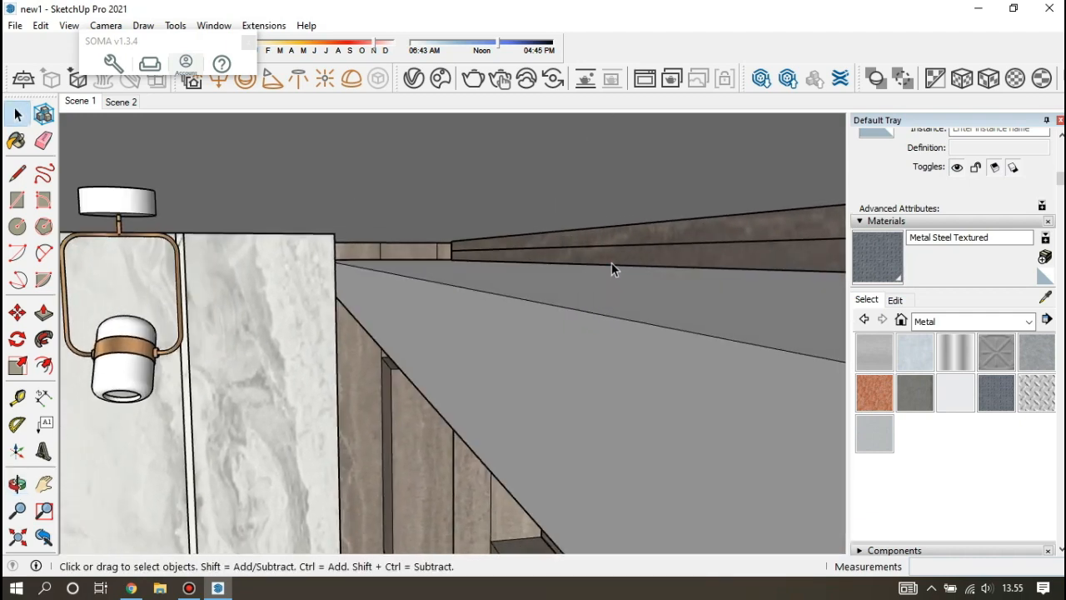
pyautogui.click(609, 261)
pyautogui.scroll(1, 507, 257)
pyautogui.scroll(-2, 505, 258)
pyautogui.moveTo(502, 264)
pyautogui.mouseDown(button='middle')
pyautogui.moveTo(452, 258)
pyautogui.moveTo(492, 259)
pyautogui.mouseUp(button='middle')
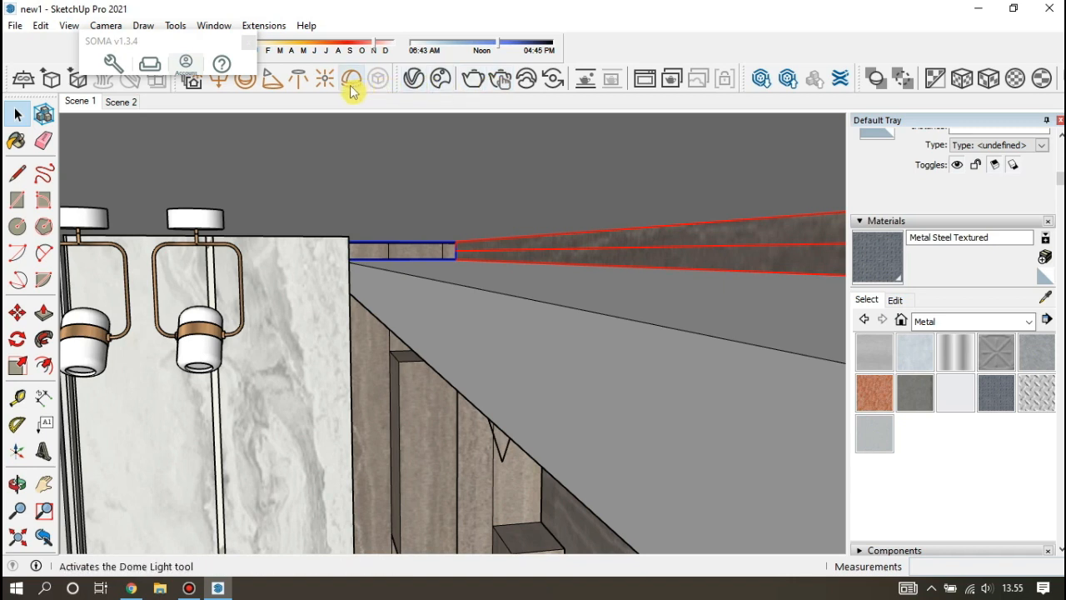
pyautogui.click(415, 78)
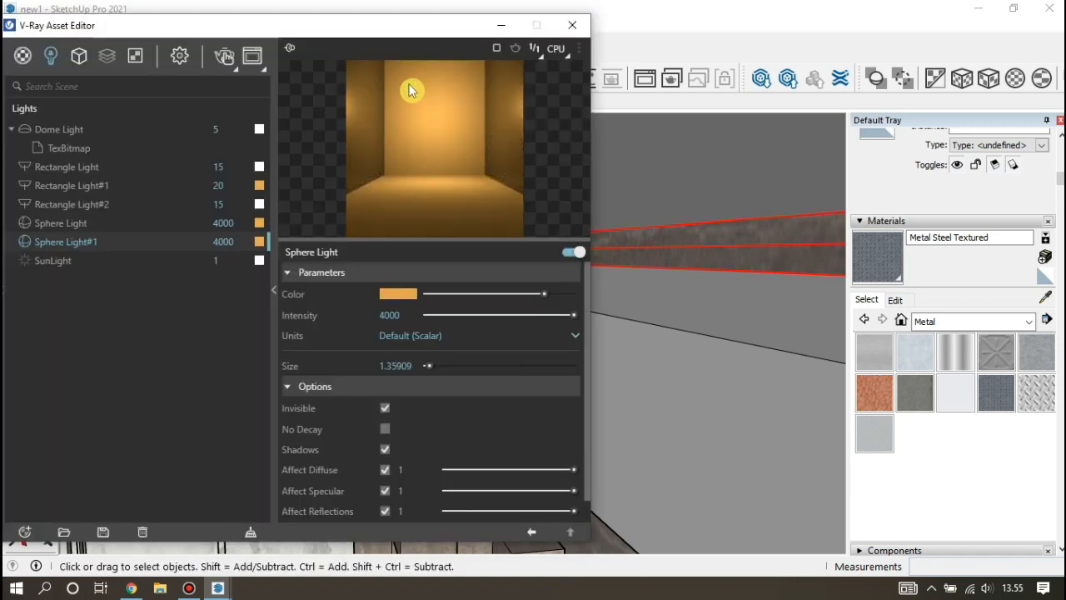
pyautogui.click(136, 203)
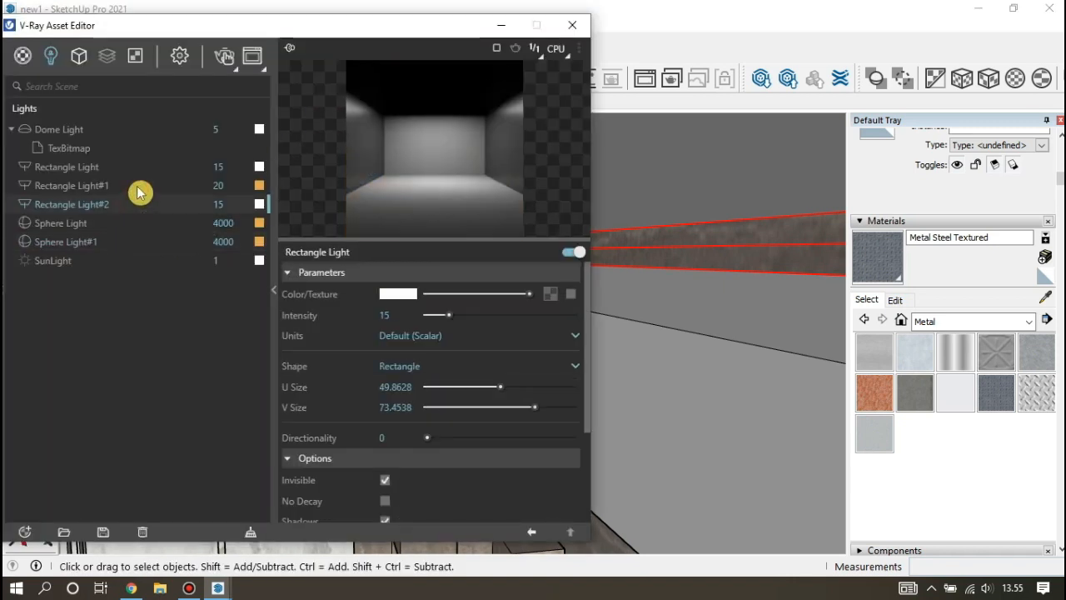
pyautogui.click(140, 188)
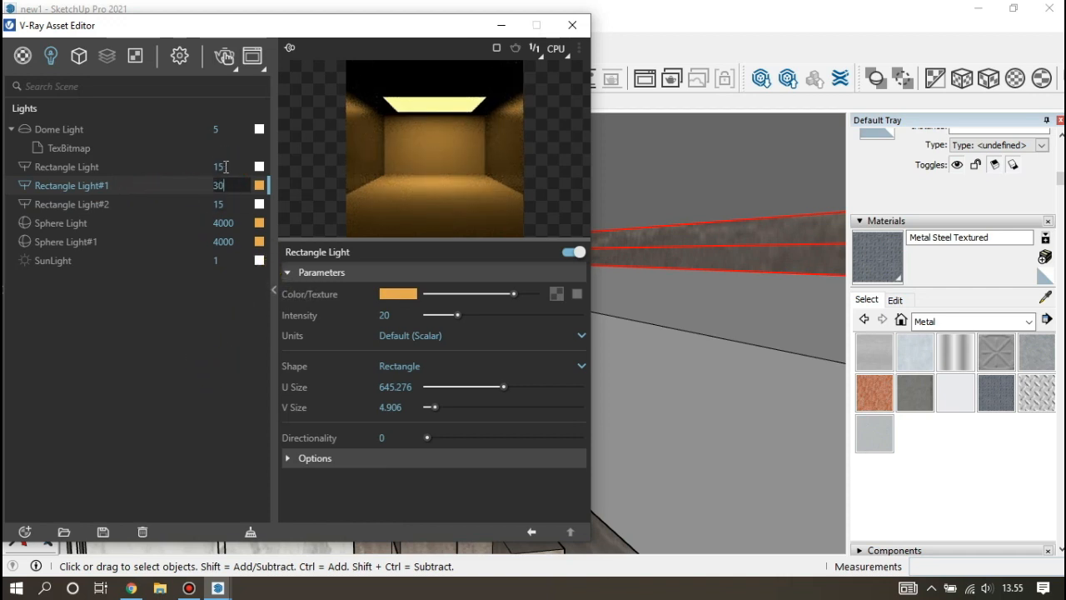
pyautogui.press('Return')
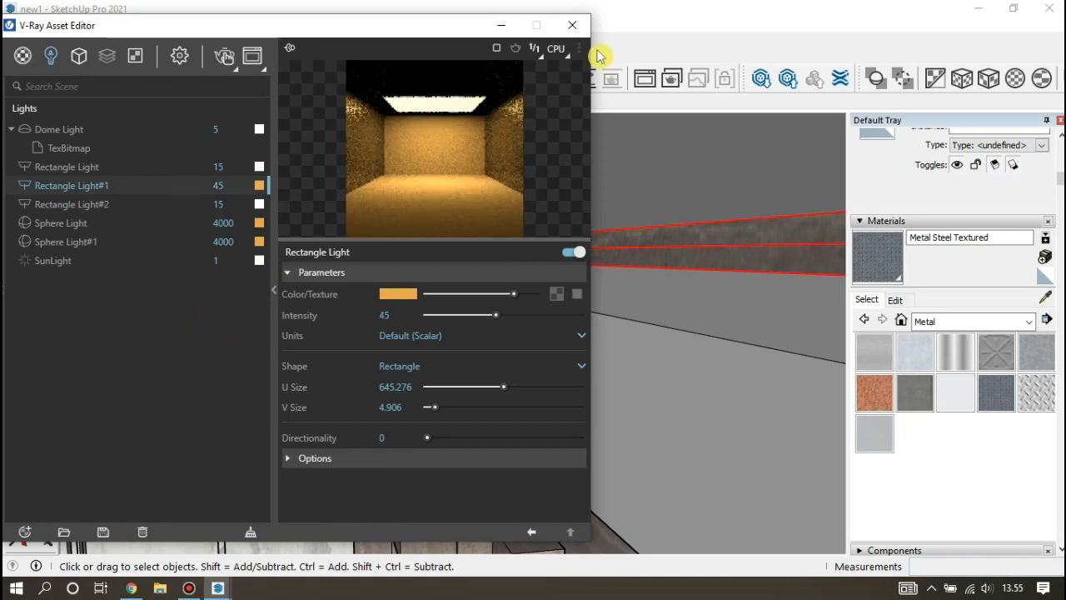
pyautogui.click(572, 25)
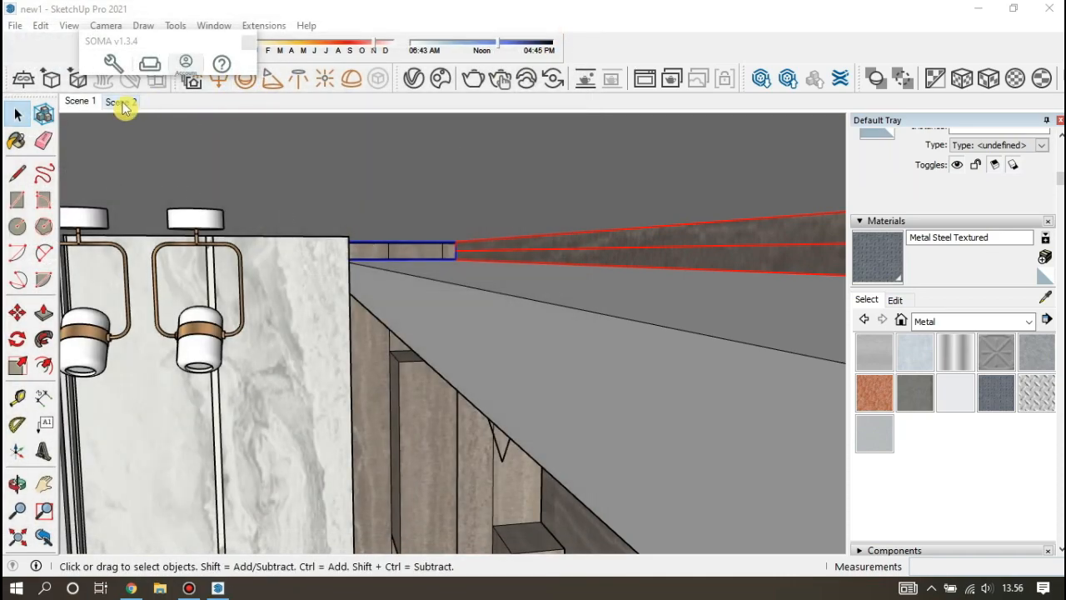
# Return to Scene 1, stop the interactive render and start a non-interactive V-Ray render
pyautogui.click(92, 103)
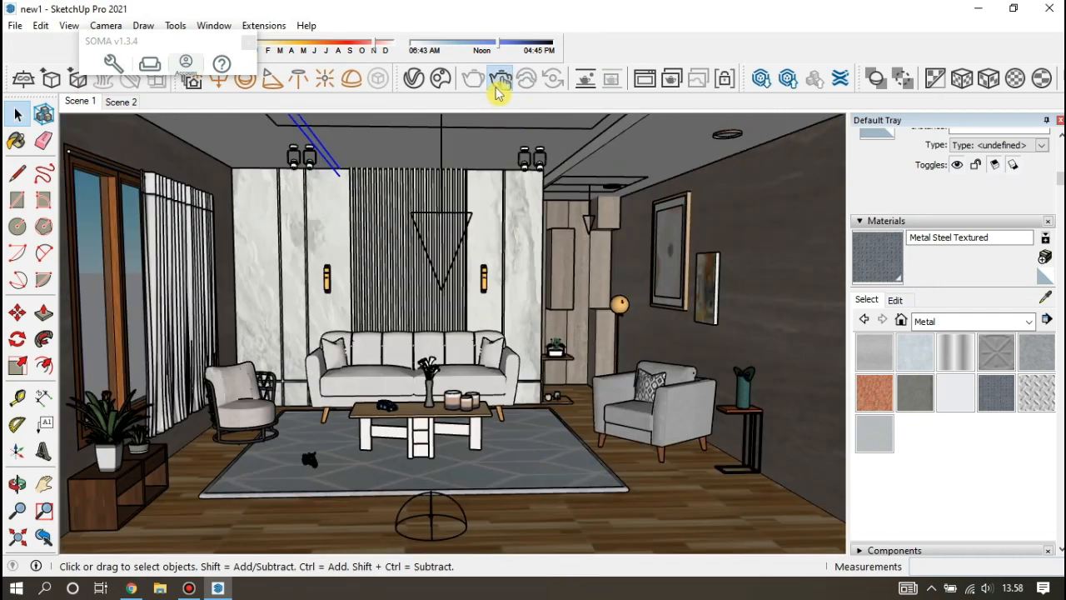
pyautogui.click(500, 81)
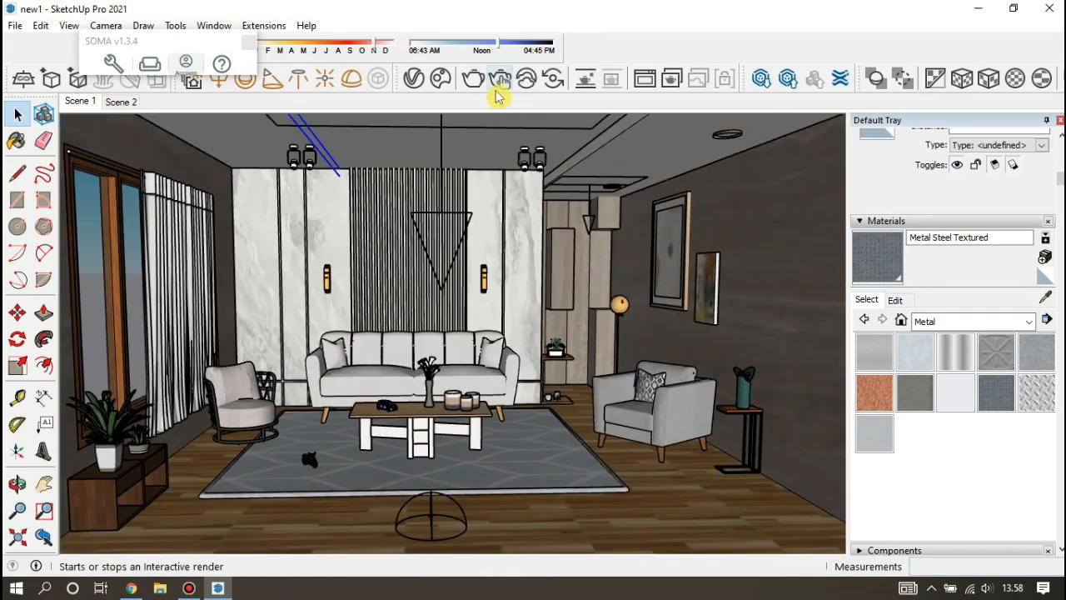
pyautogui.click(469, 82)
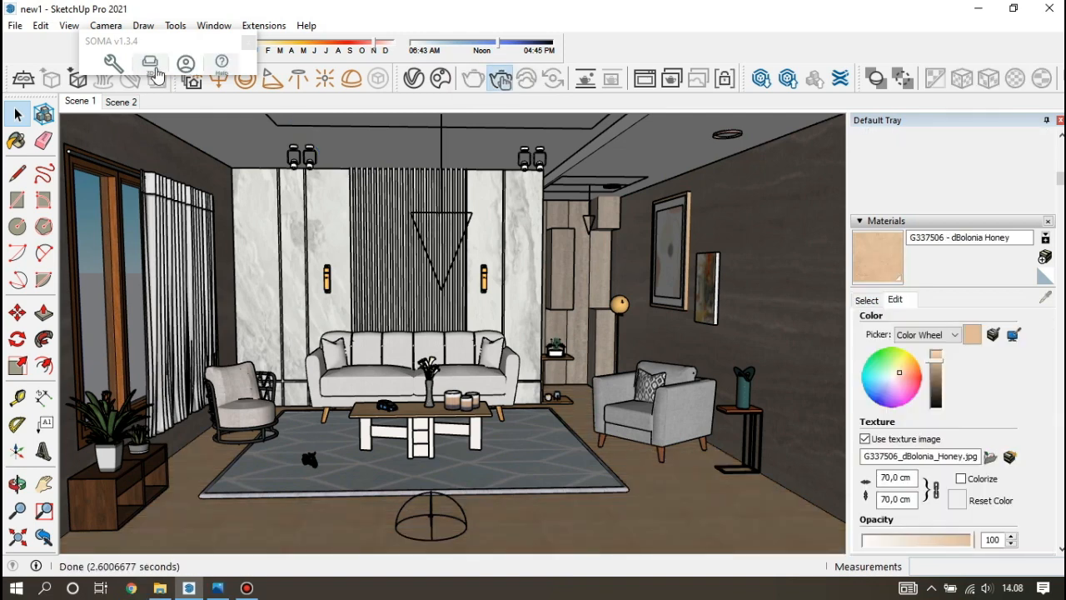
# Stop the interactive render and apply the SOMA catalogue's ceramic tile G227108 - Minima Avorio to the floor
pyautogui.click(150, 64)
pyautogui.click(497, 81)
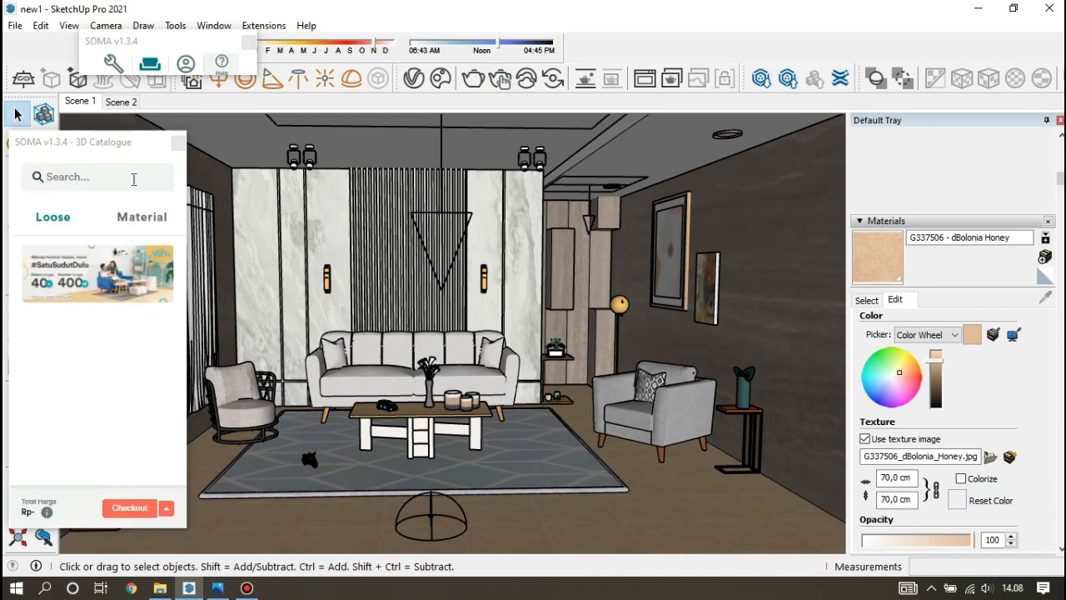
pyautogui.click(143, 216)
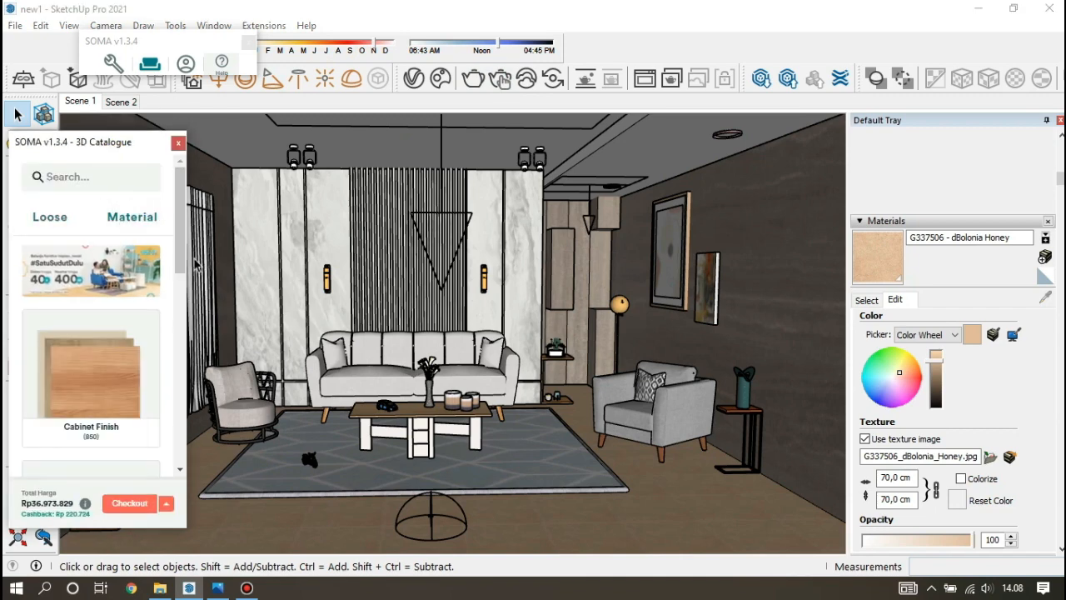
pyautogui.moveTo(190, 257); pyautogui.dragTo(410, 284)
pyautogui.scroll(-1, 327, 332)
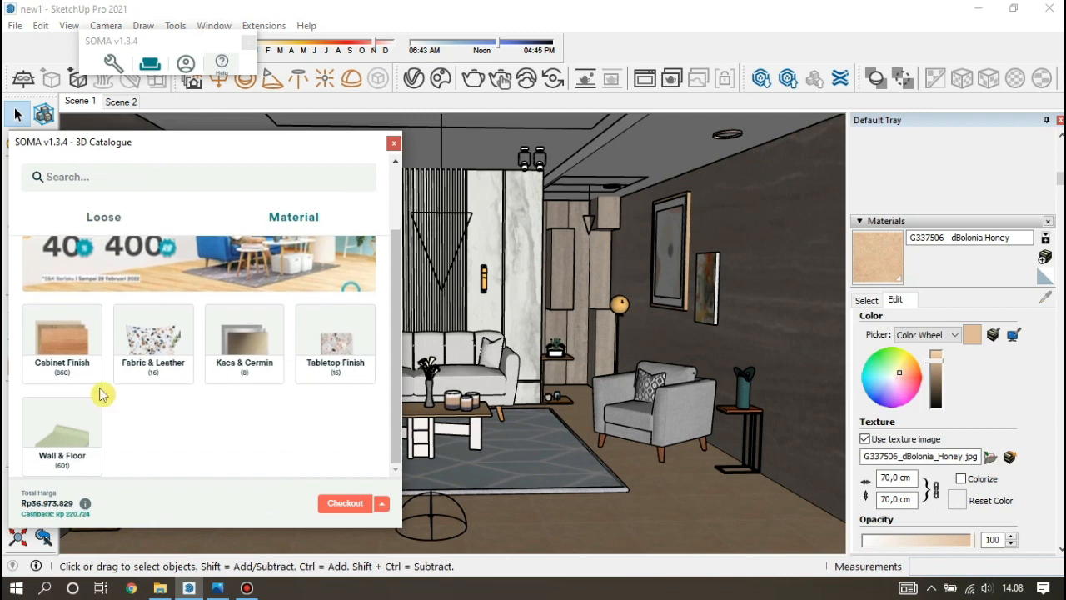
pyautogui.click(79, 447)
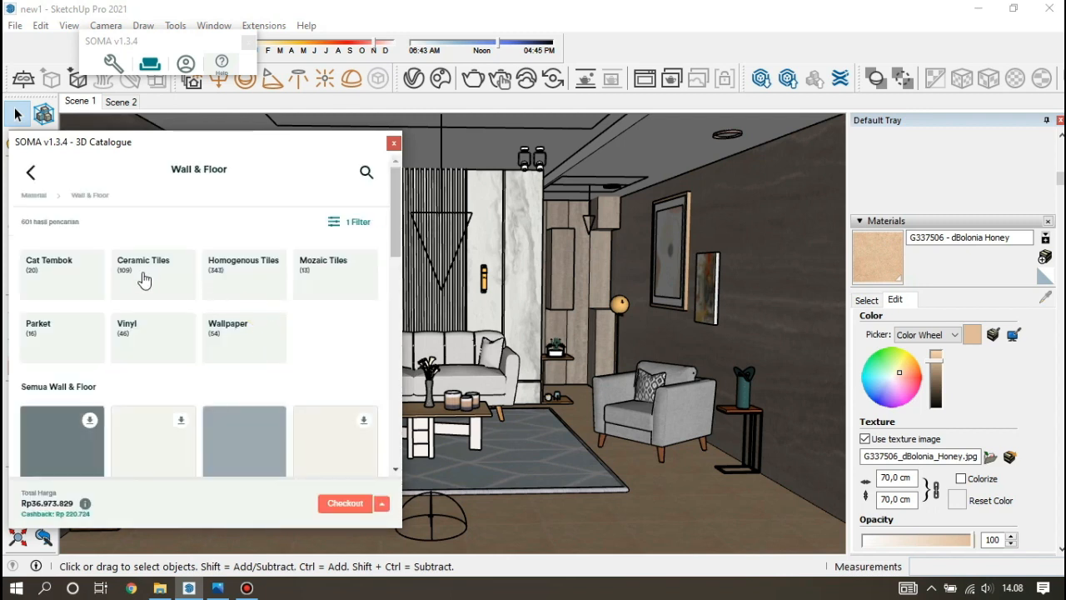
pyautogui.click(144, 280)
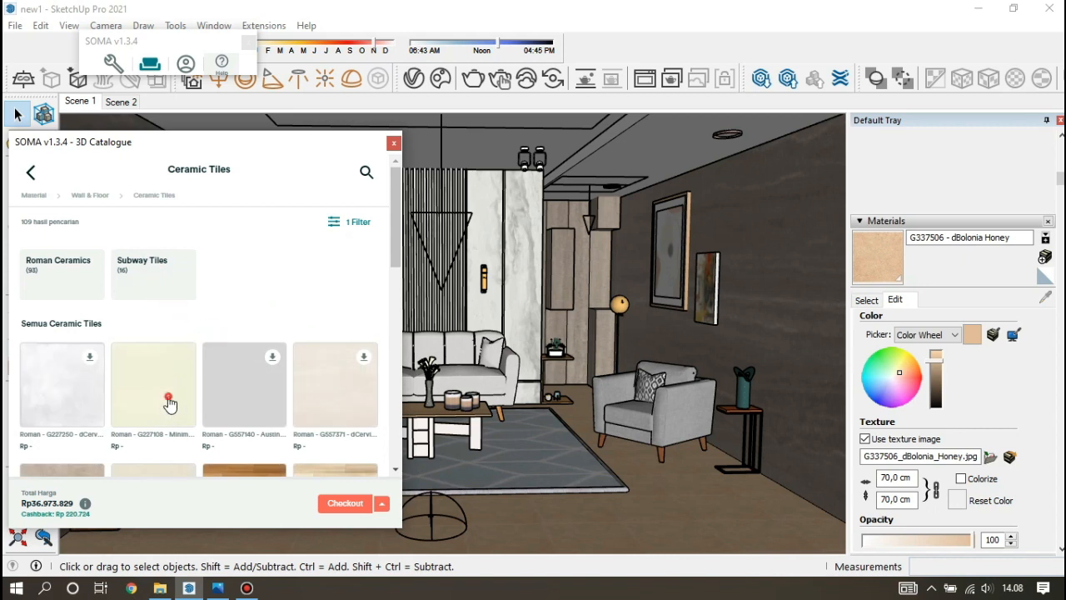
pyautogui.click(169, 404)
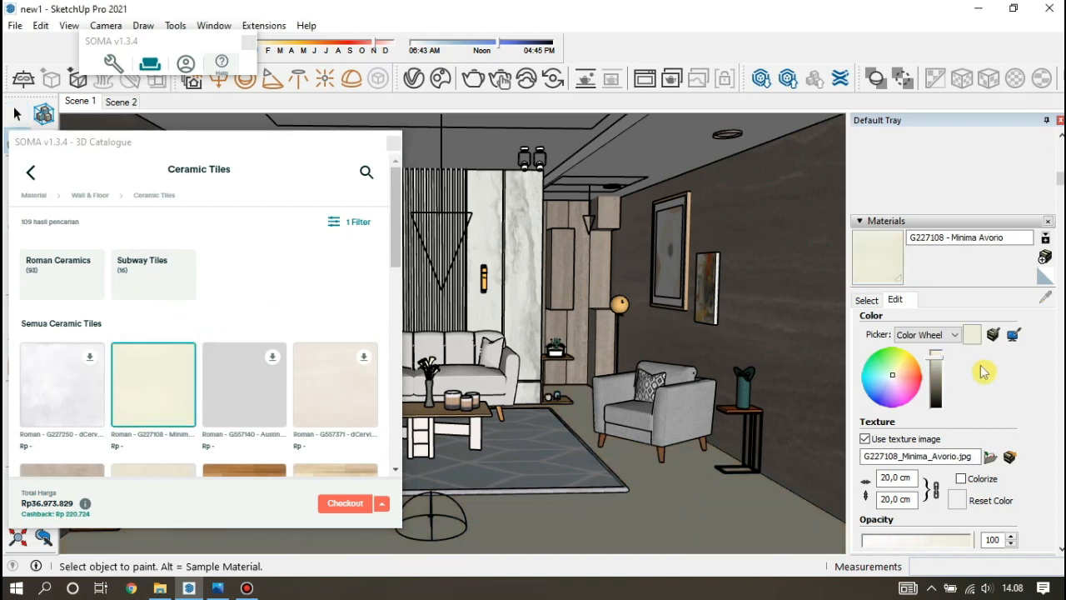
# Set the Minima Avorio floor texture width to 70 cm and close the catalogue
pyautogui.doubleClick(896, 478)
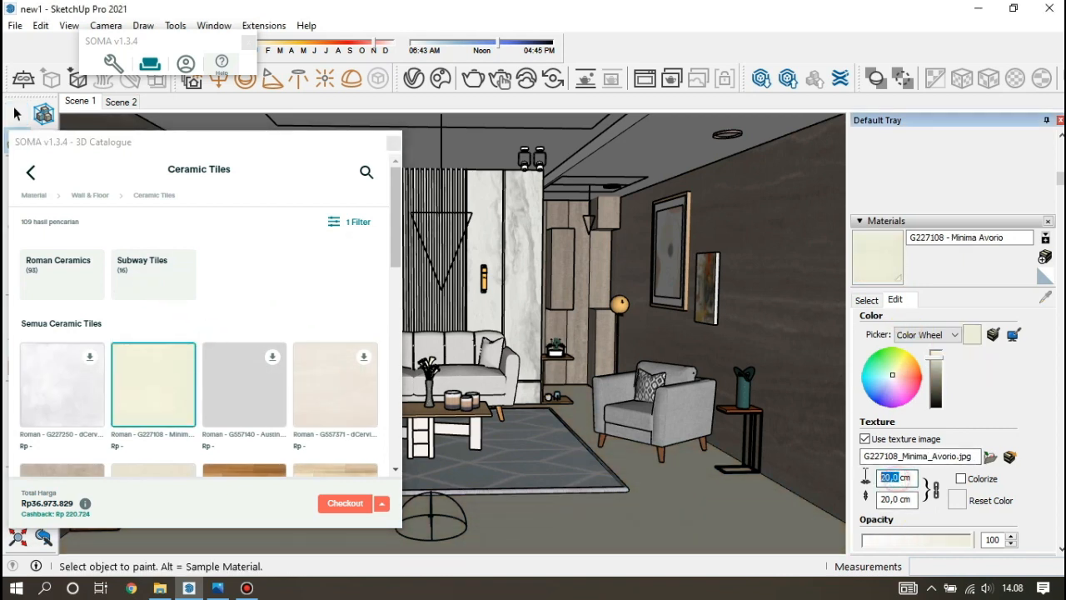
pyautogui.write('7')
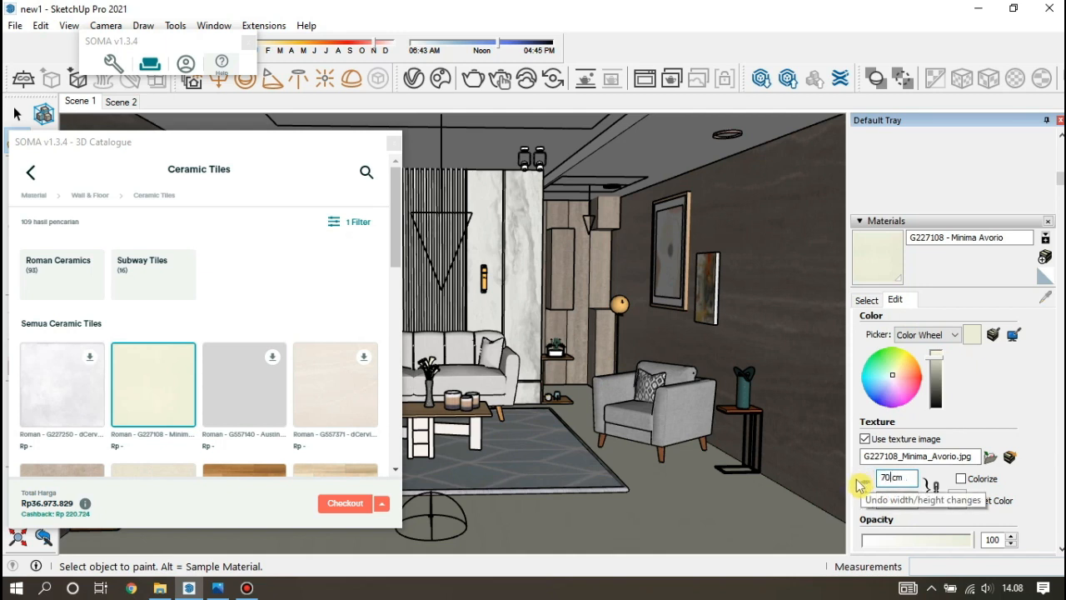
pyautogui.press('Return')
pyautogui.click(394, 144)
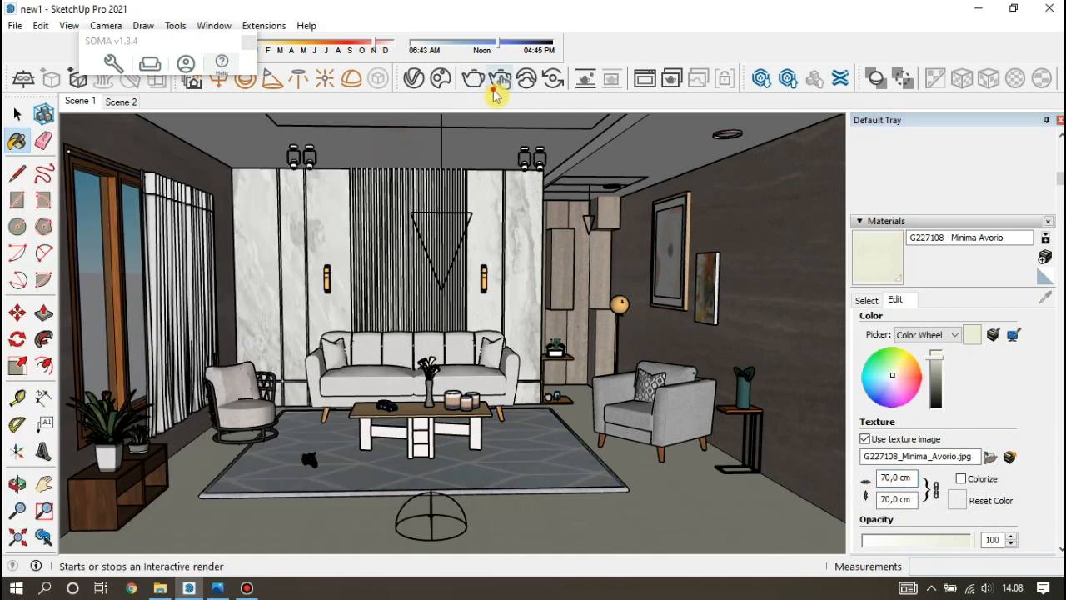
# Preview the living room with the new floor tile in a V-Ray render and close the frame buffer
pyautogui.click(493, 91)
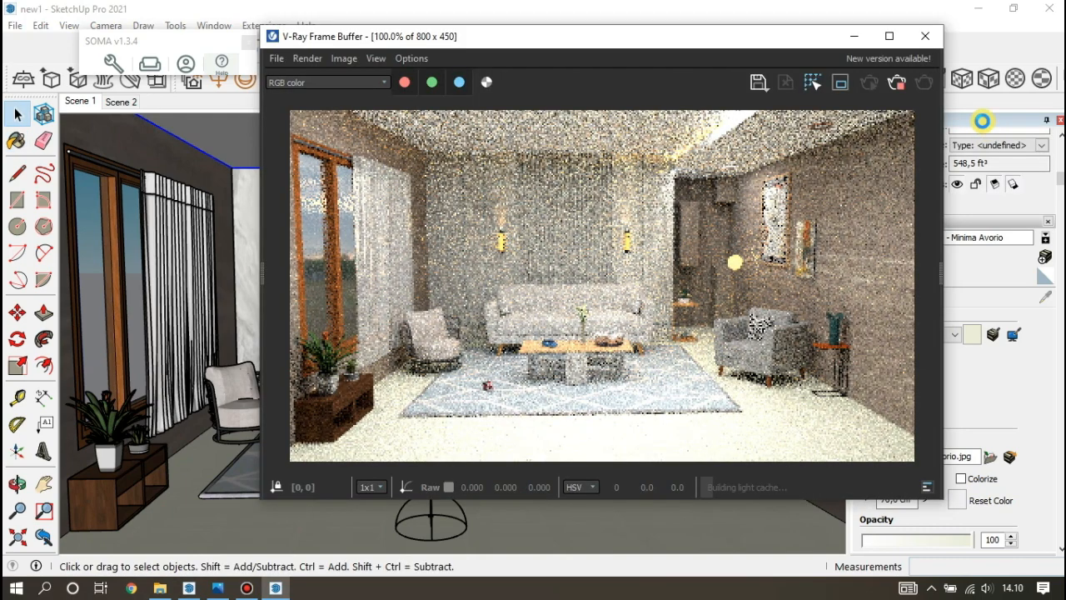
pyautogui.click(924, 36)
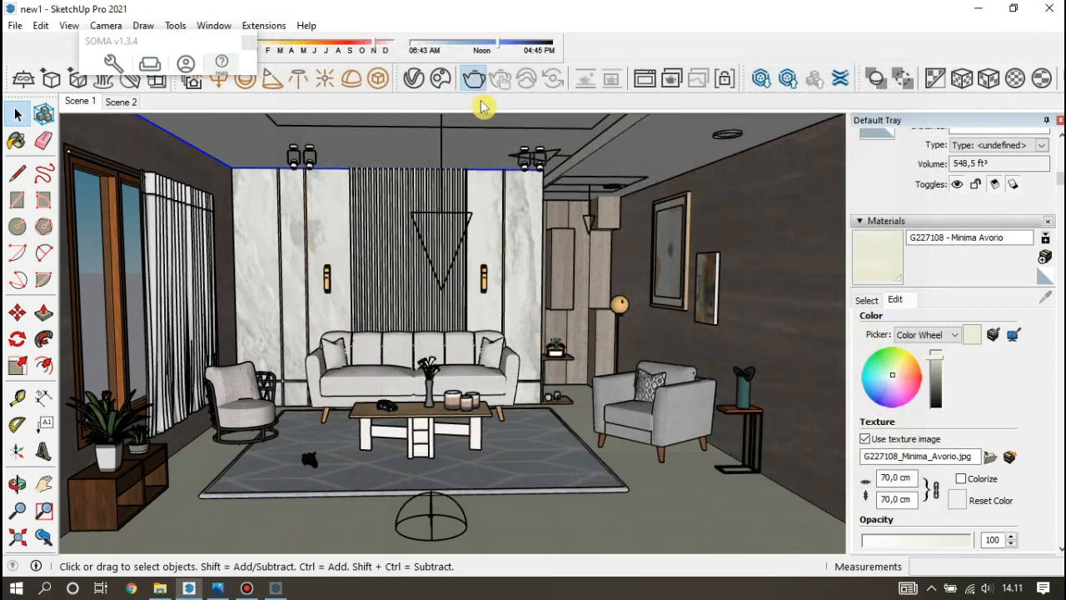
# Render Scene 1 with V-Ray, view the image at 100% and enlarge and reposition the frame buffer window to inspect it
pyautogui.click(476, 78)
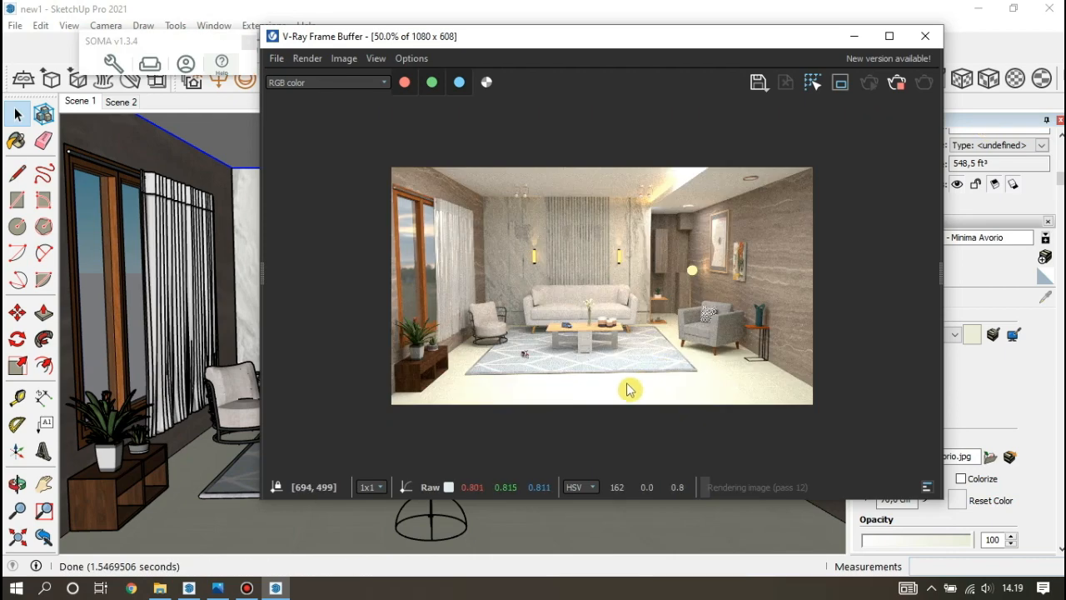
pyautogui.doubleClick(589, 406)
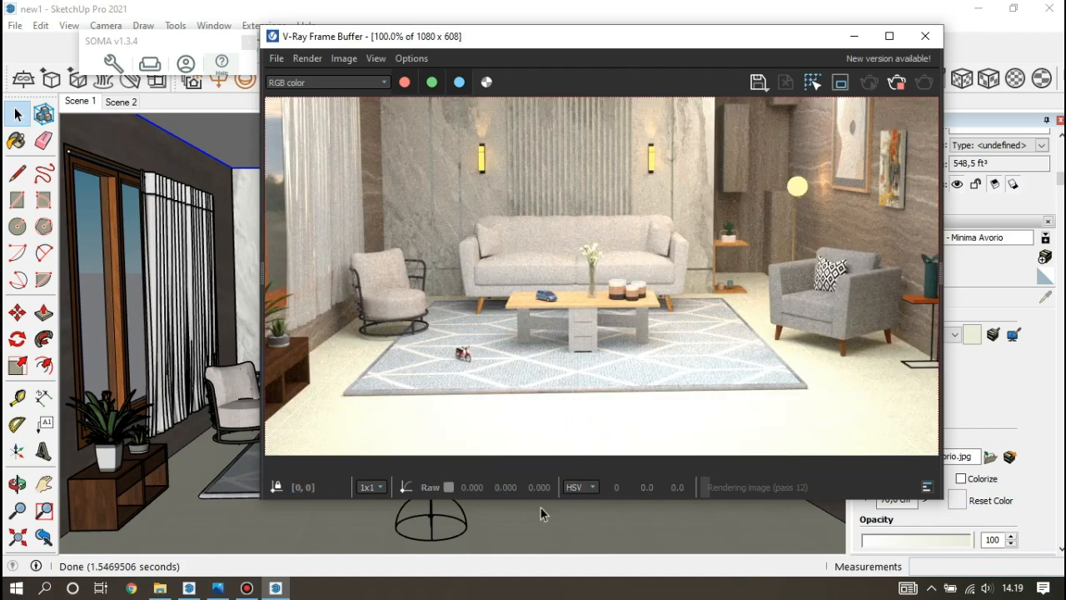
pyautogui.moveTo(538, 497); pyautogui.dragTo(551, 527)
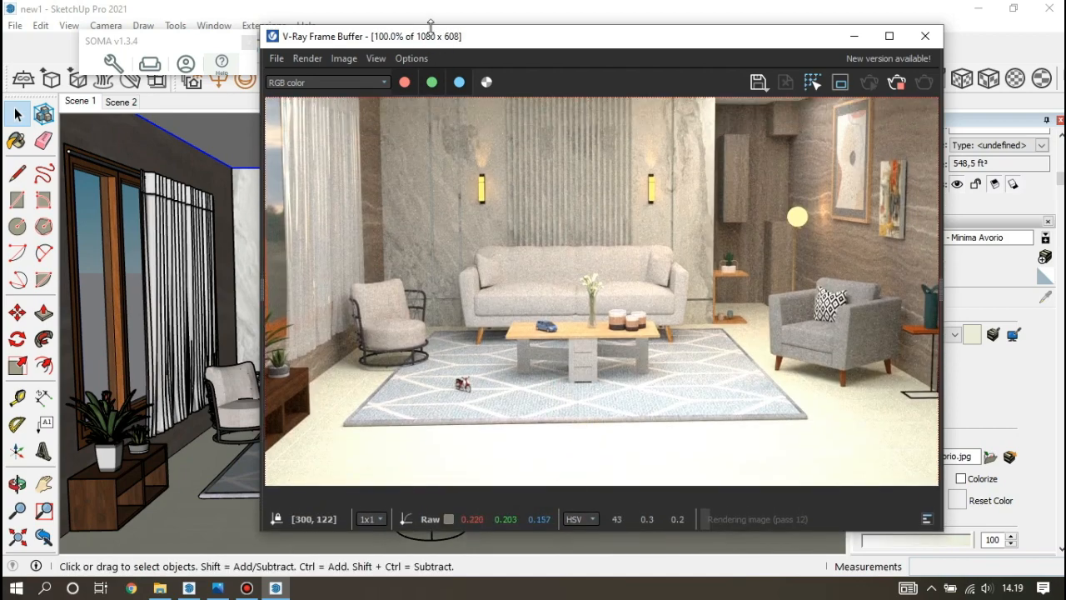
pyautogui.moveTo(434, 37); pyautogui.dragTo(316, 28)
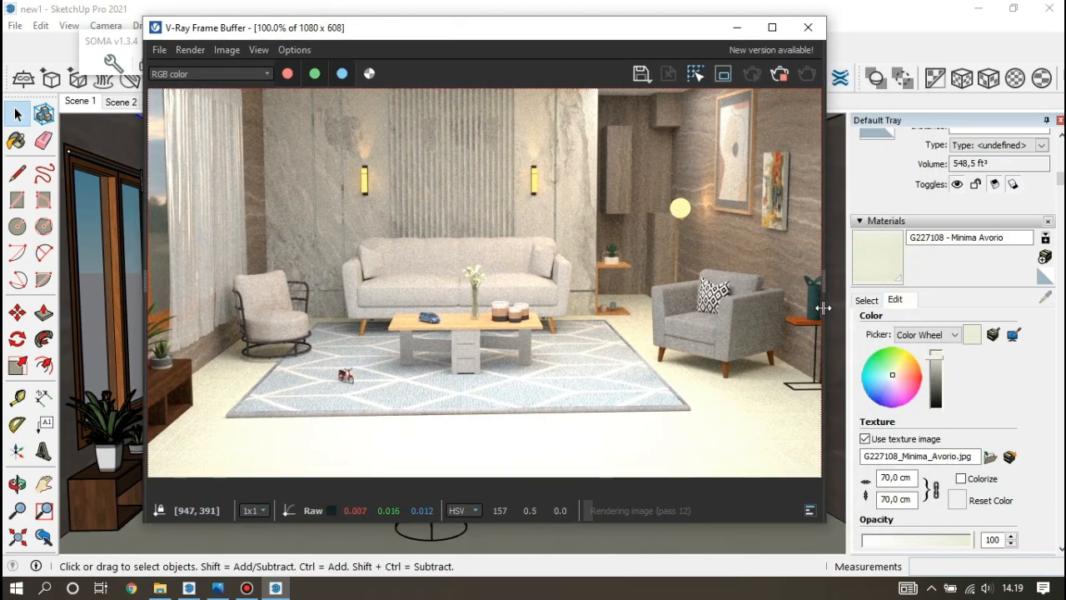